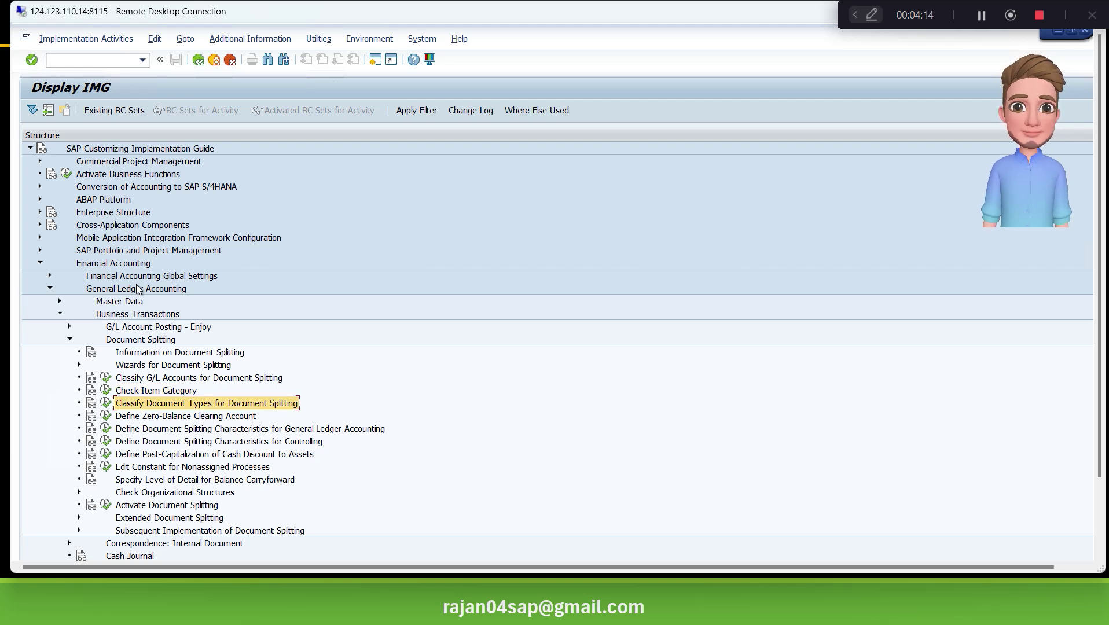
Review the document splitting characteristics for General Ledger Accounting and the available field choices, and return to the implementation guide
{"action": "key", "text": "Down"}
{"action": "key", "text": "Down"}
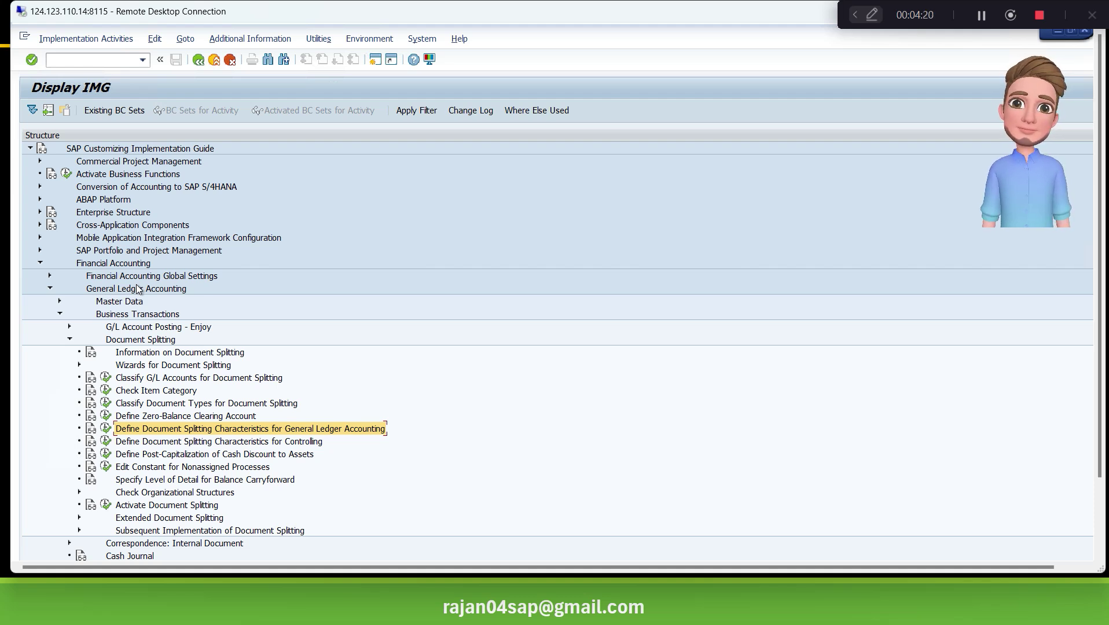
{"action": "key", "text": "Left"}
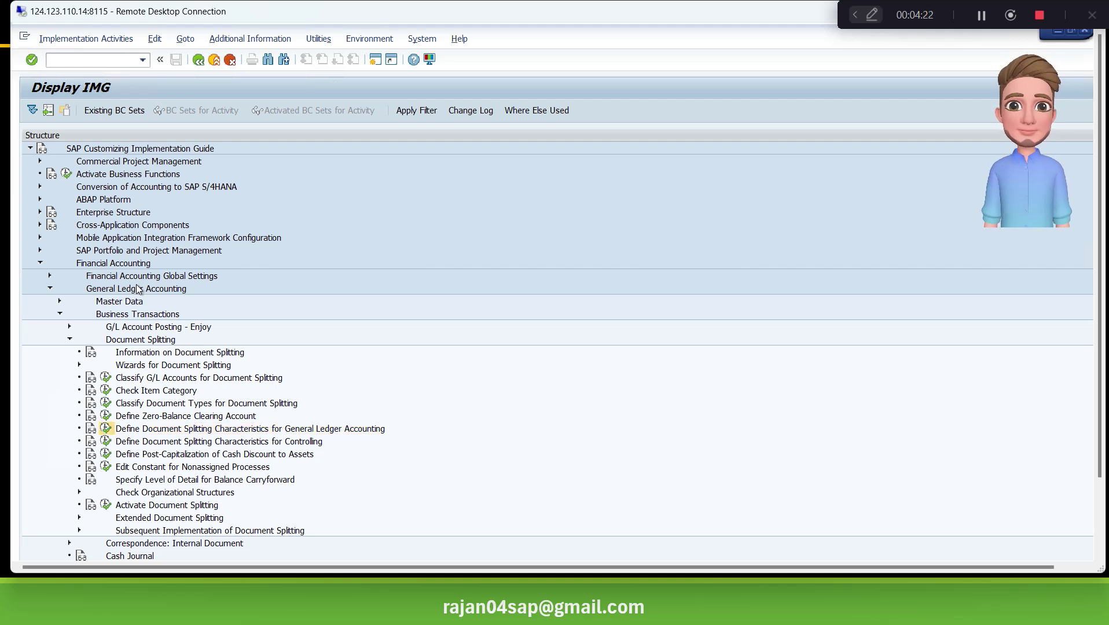
{"action": "key", "text": "Return"}
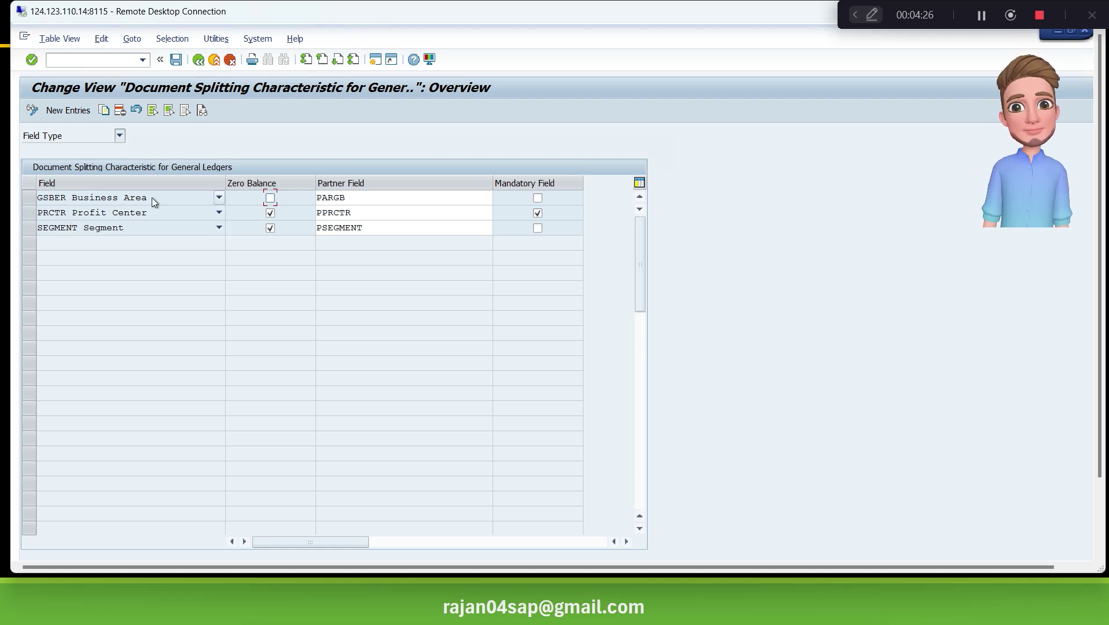
{"action": "left_click", "coordinate": [220, 228]}
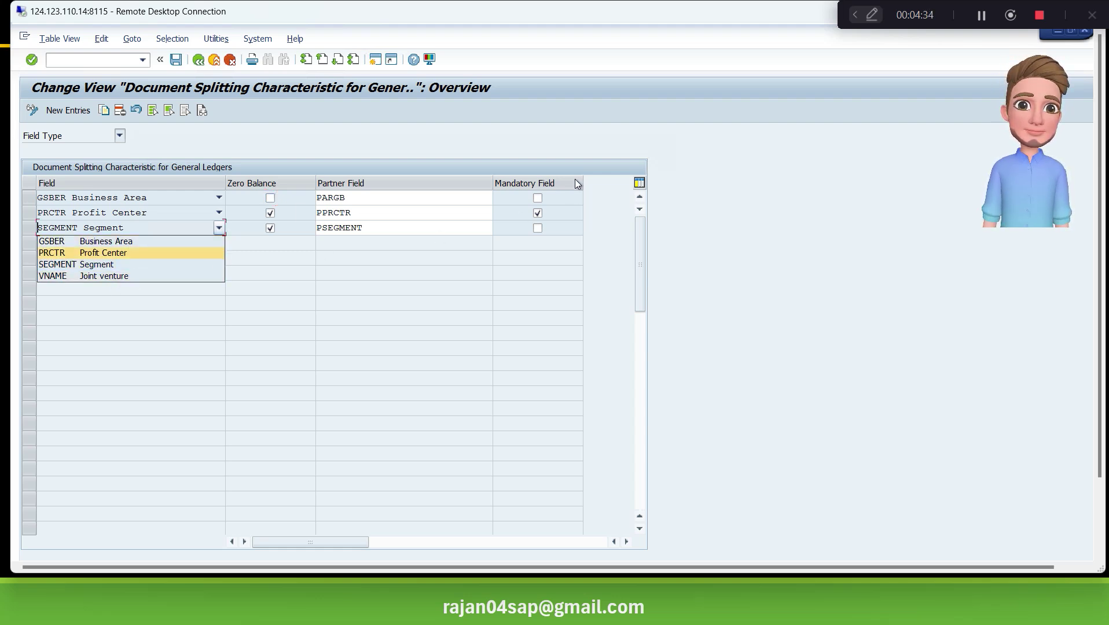
{"action": "left_click", "coordinate": [743, 191]}
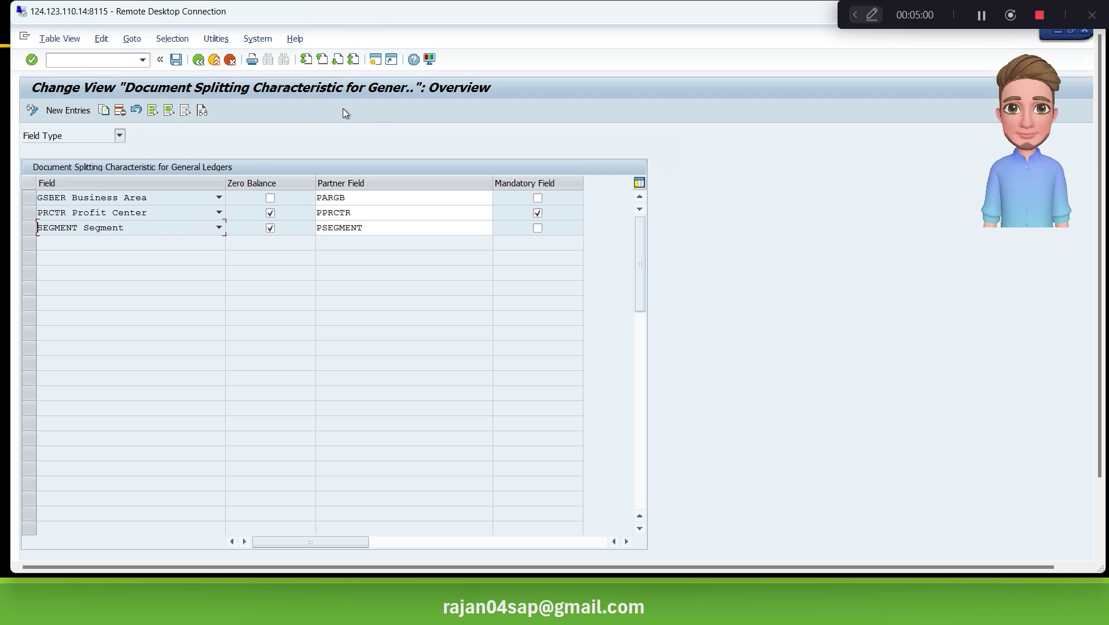
{"action": "left_click", "coordinate": [199, 61]}
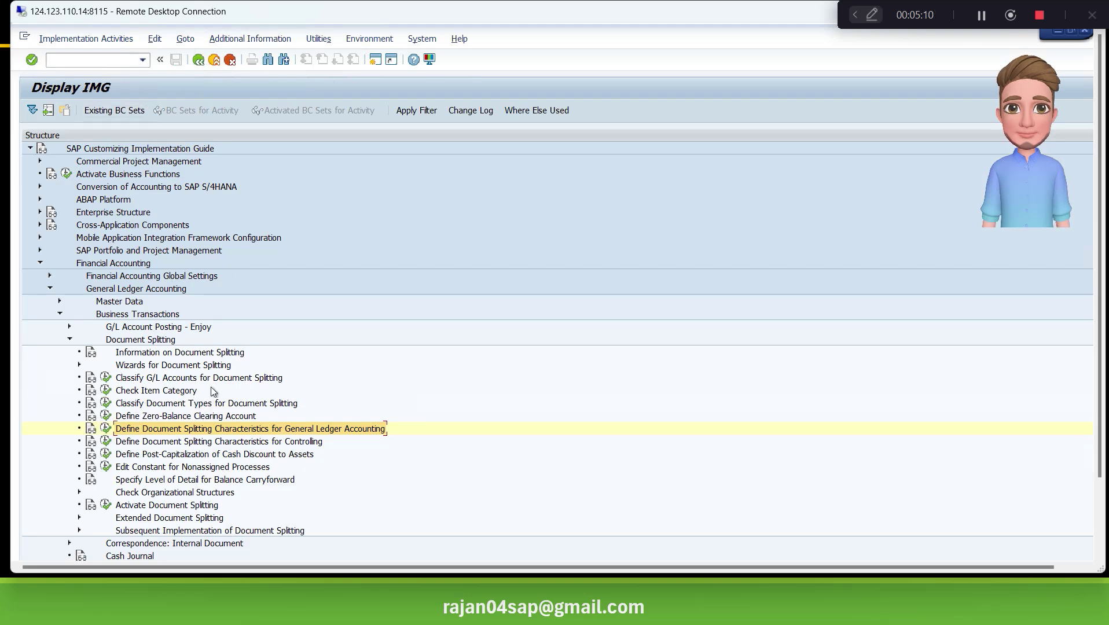
Open the classification of G/L accounts for document splitting for chart of accounts T100
{"action": "left_click", "coordinate": [106, 377]}
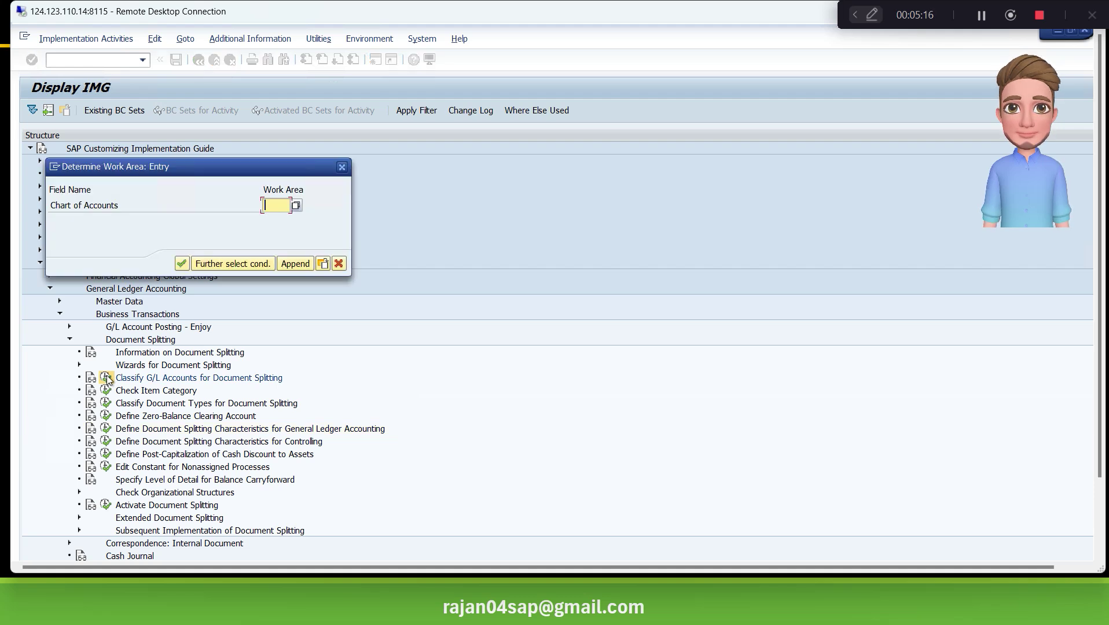
{"action": "key", "text": "Caps_Lock"}
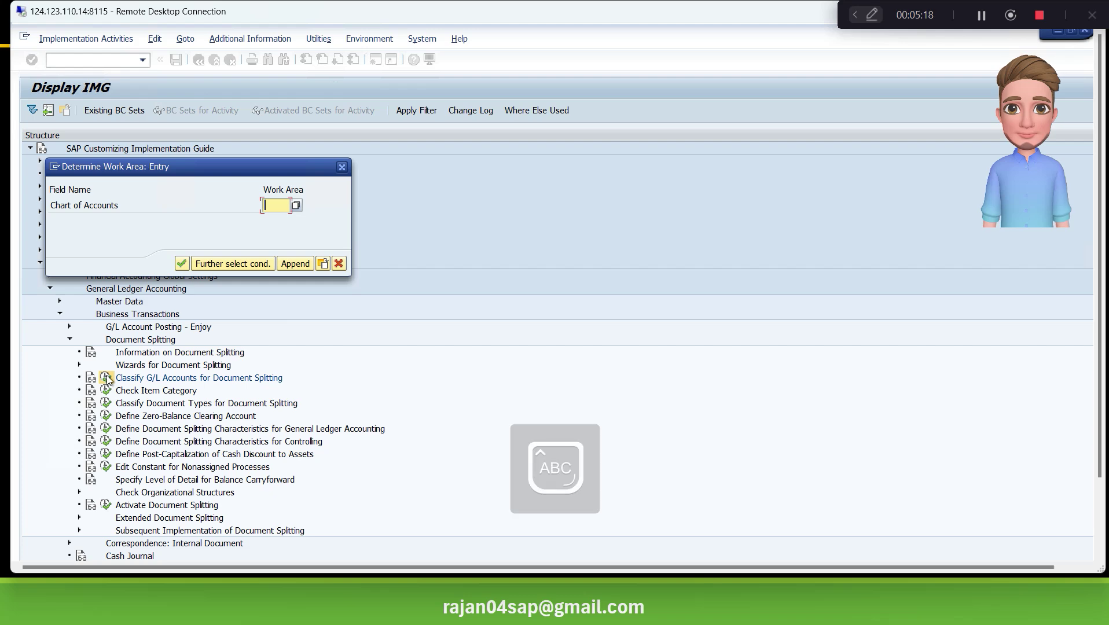
{"action": "type", "text": "T100"}
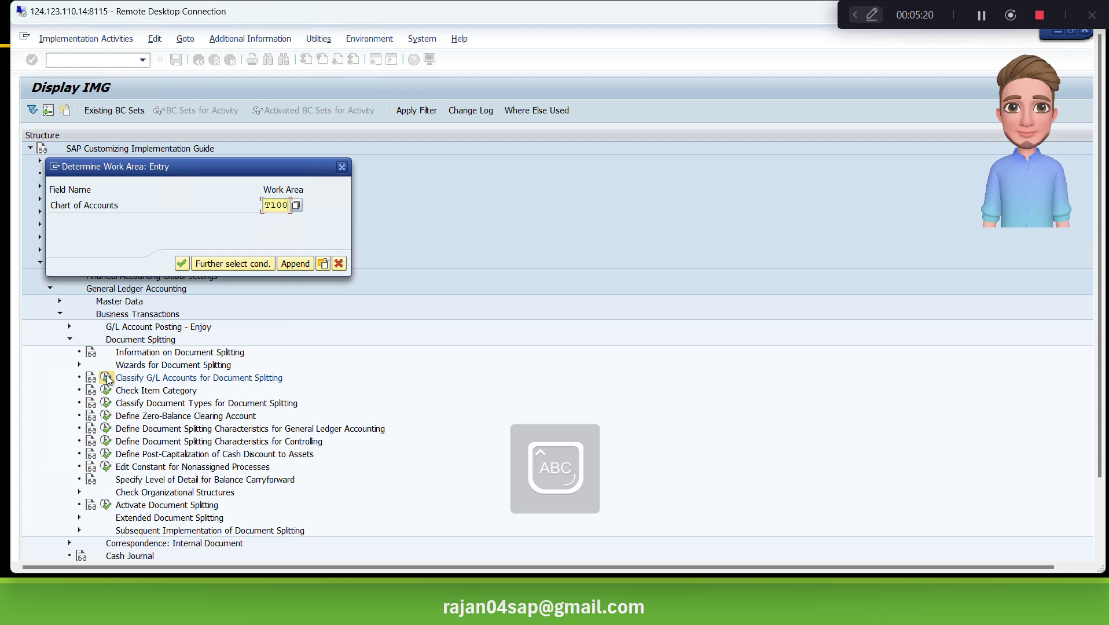
{"action": "key", "text": "Return"}
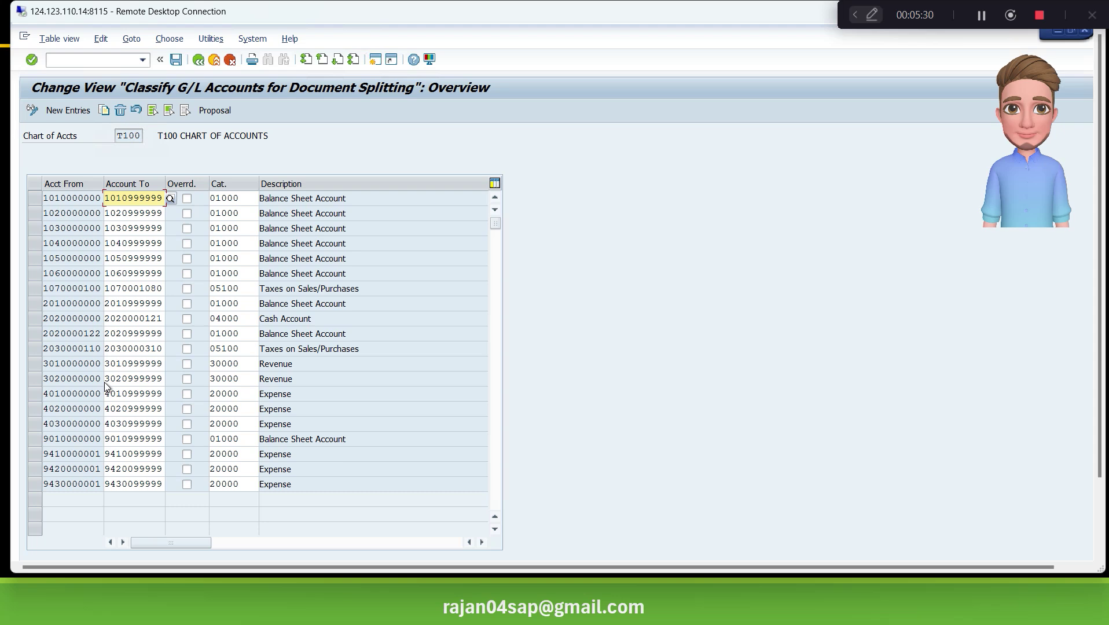
Try to copy the account ranges and categories of all T100 classification entries as a block
{"action": "key", "text": "ctrl+y"}
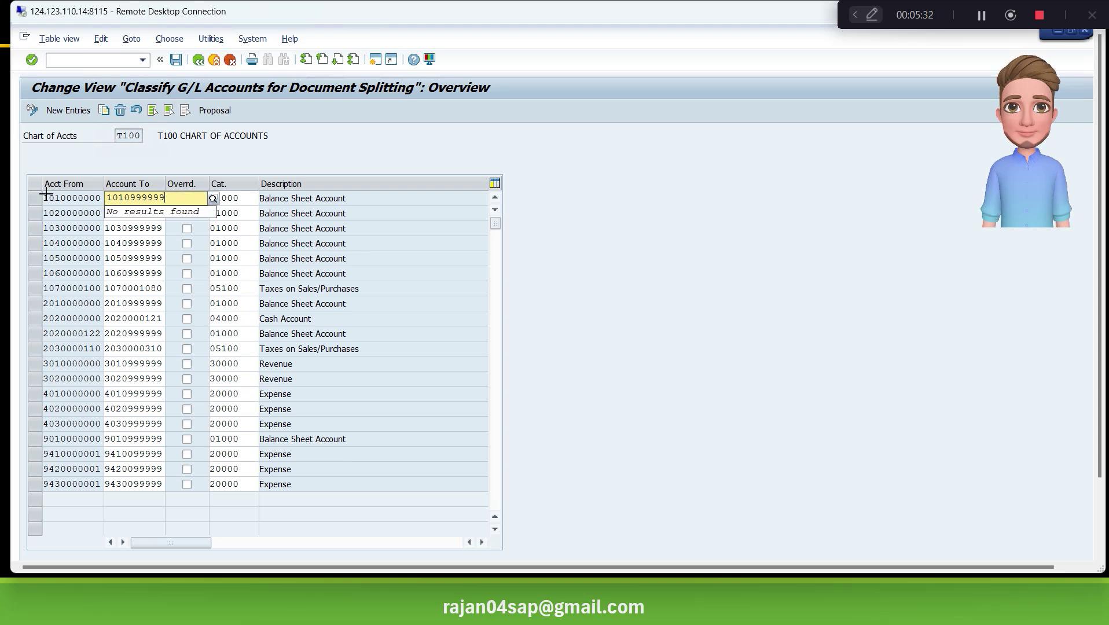
{"action": "left_click_drag", "start_coordinate": [46, 194], "coordinate": [253, 484]}
{"action": "key", "text": "ctrl+c"}
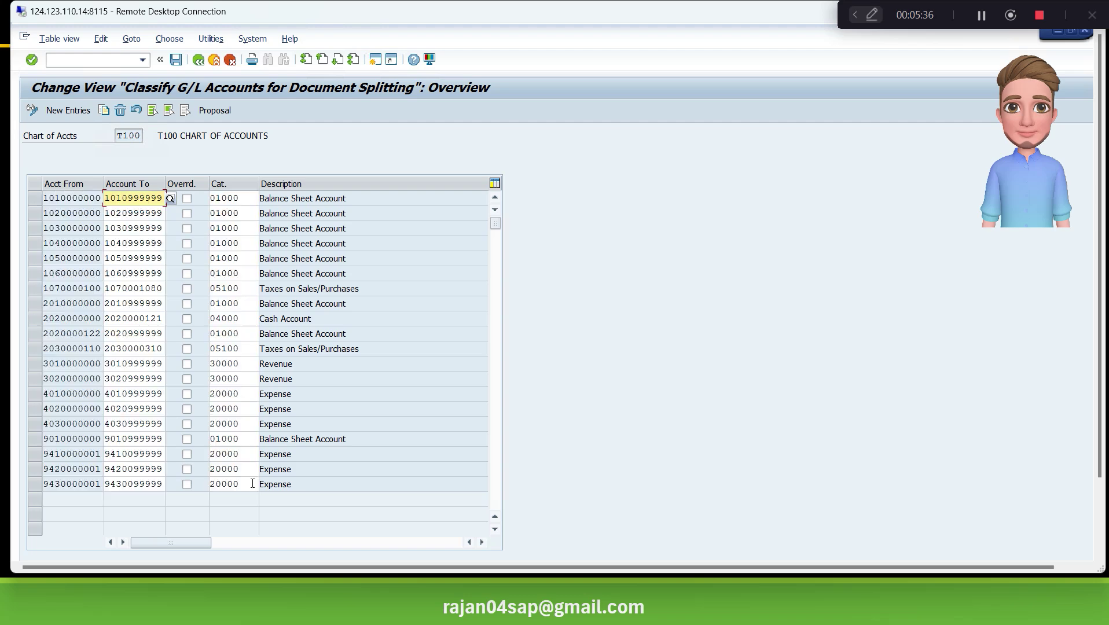
Switch to the COSTING Analysis workbook in Excel, add a new worksheet and paste the copied data at cell C3
{"action": "key", "text": "alt+Tab"}
{"action": "key", "text": "alt+Tab"}
{"action": "key", "text": "alt+Tab"}
{"action": "key", "text": "alt+Tab"}
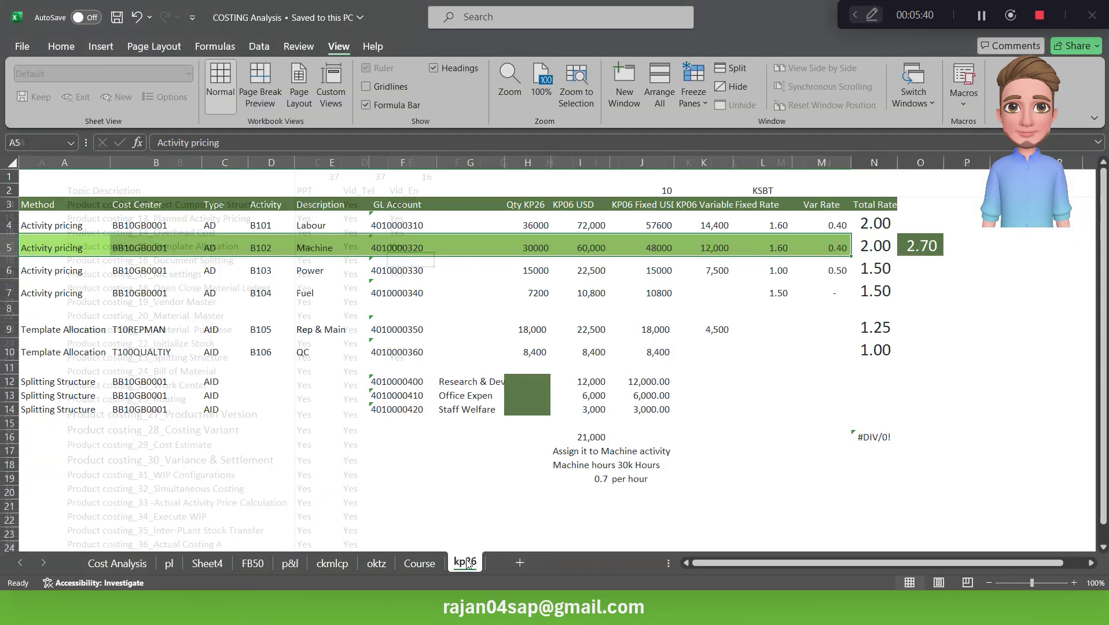
{"action": "left_click", "coordinate": [467, 563]}
{"action": "left_click", "coordinate": [520, 563]}
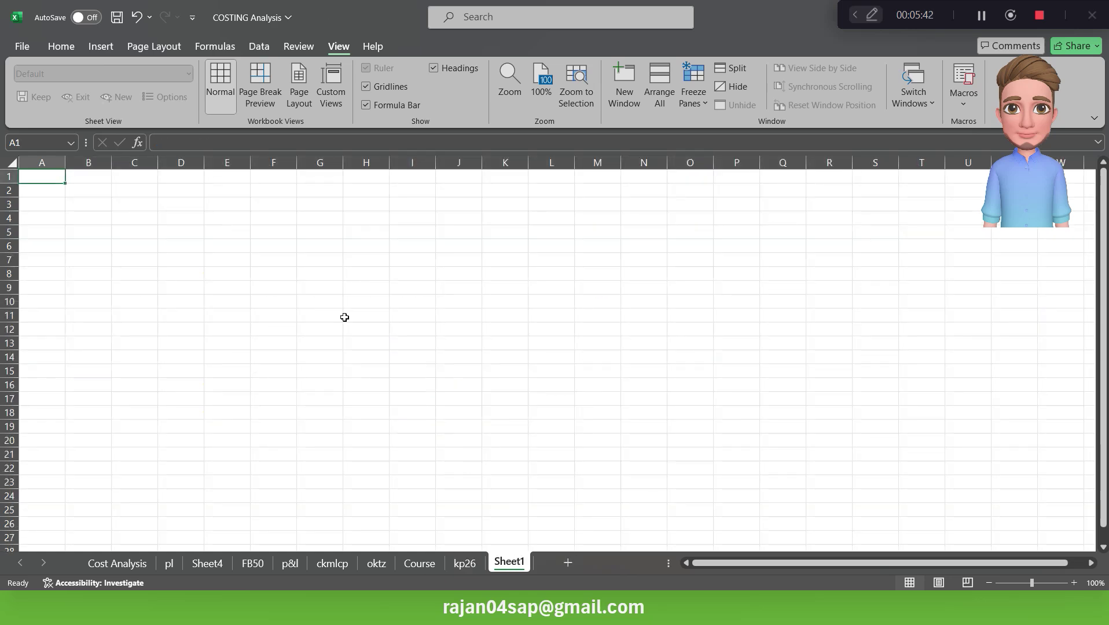
{"action": "left_click", "coordinate": [148, 204]}
{"action": "key", "text": "ctrl+v"}
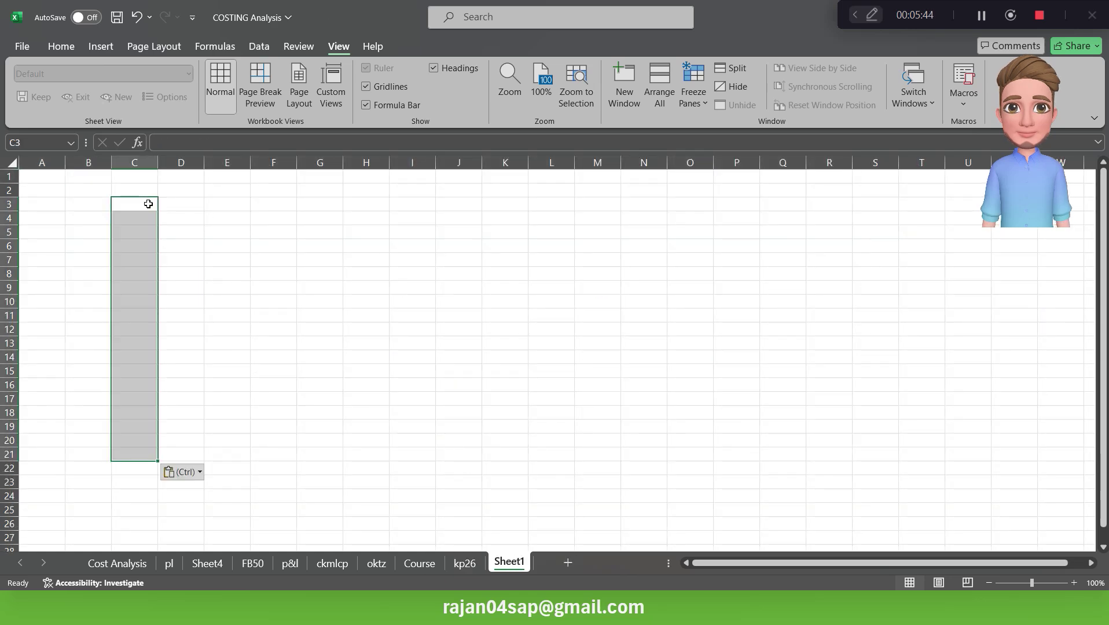
Try again to copy the T100 classification rows from SAP, including descriptions, and paste them at cell C3 in Excel
{"action": "key", "text": "alt+Tab"}
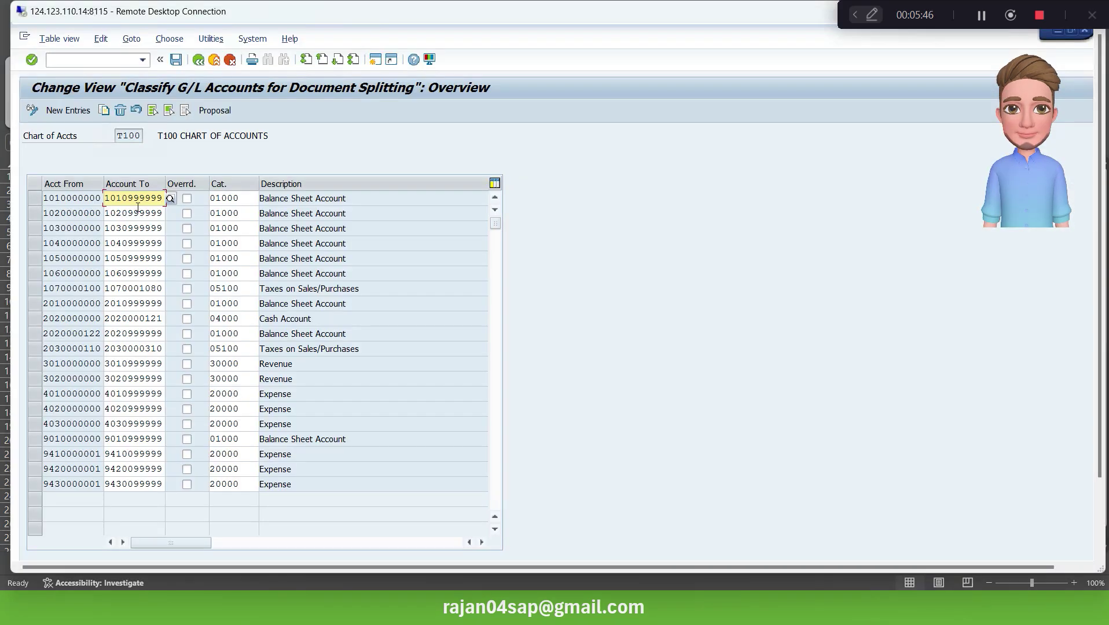
{"action": "left_click", "coordinate": [137, 200]}
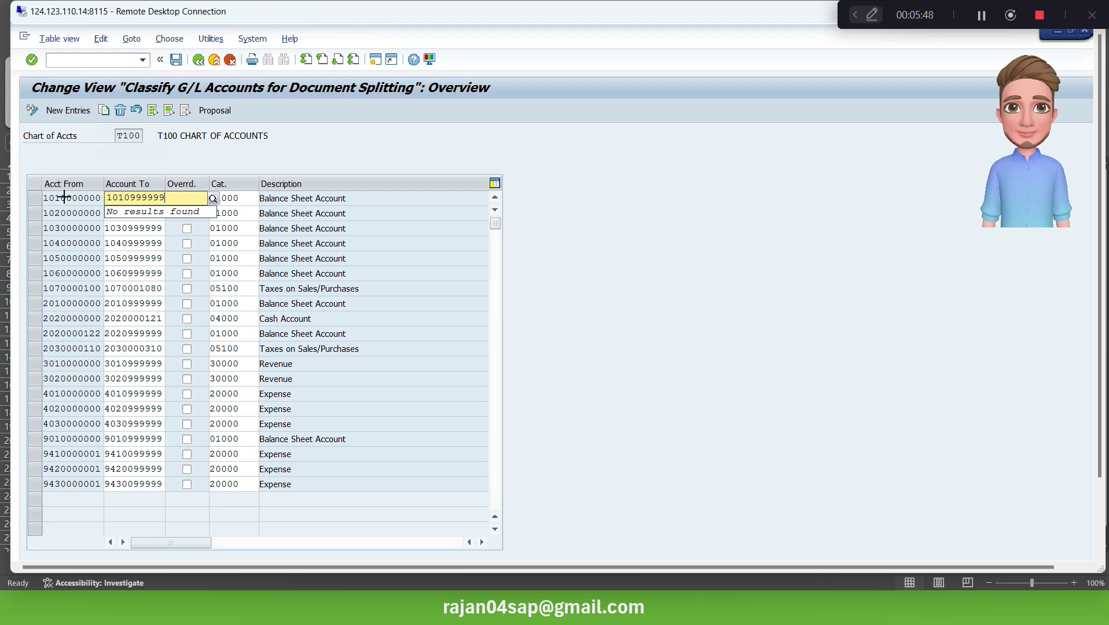
{"action": "left_click_drag", "start_coordinate": [64, 198], "coordinate": [312, 488]}
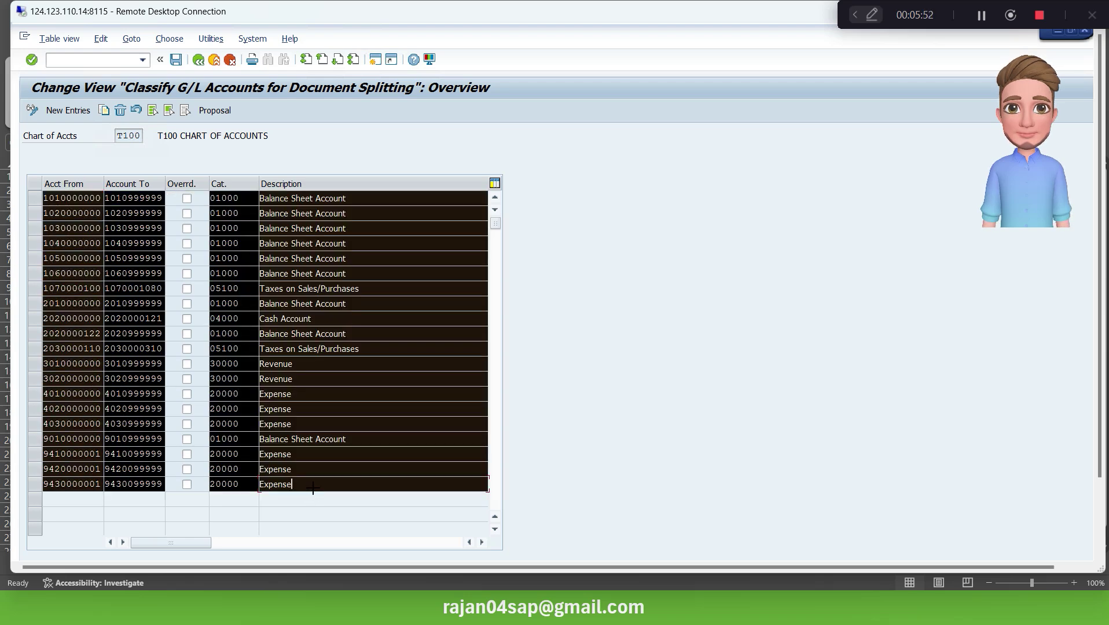
{"action": "key", "text": "ctrl+c"}
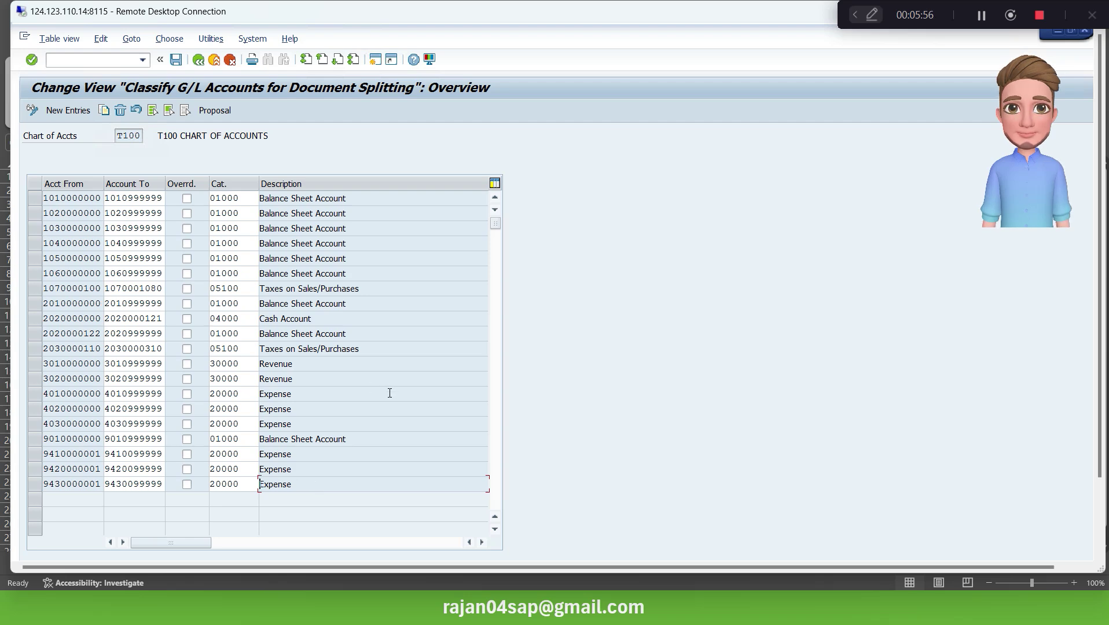
{"action": "key", "text": "alt+Tab"}
{"action": "left_click", "coordinate": [133, 203]}
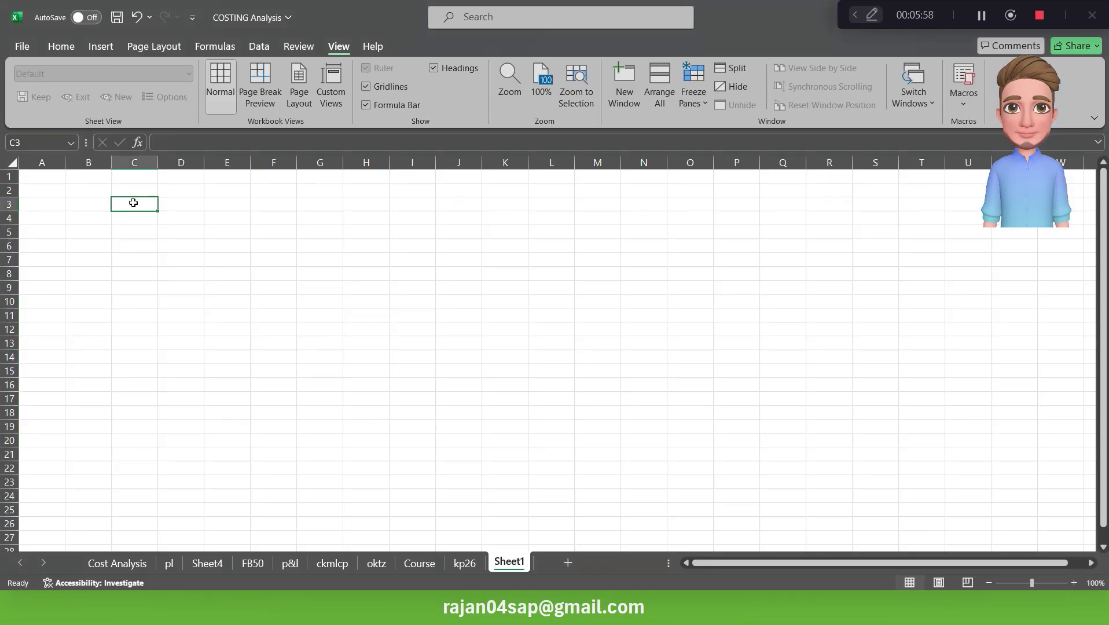
{"action": "key", "text": "ctrl+v"}
Copy the T100 classification rows from account start through description in SAP and paste them at cell C3 of the new Excel sheet
{"action": "key", "text": "alt+Tab"}
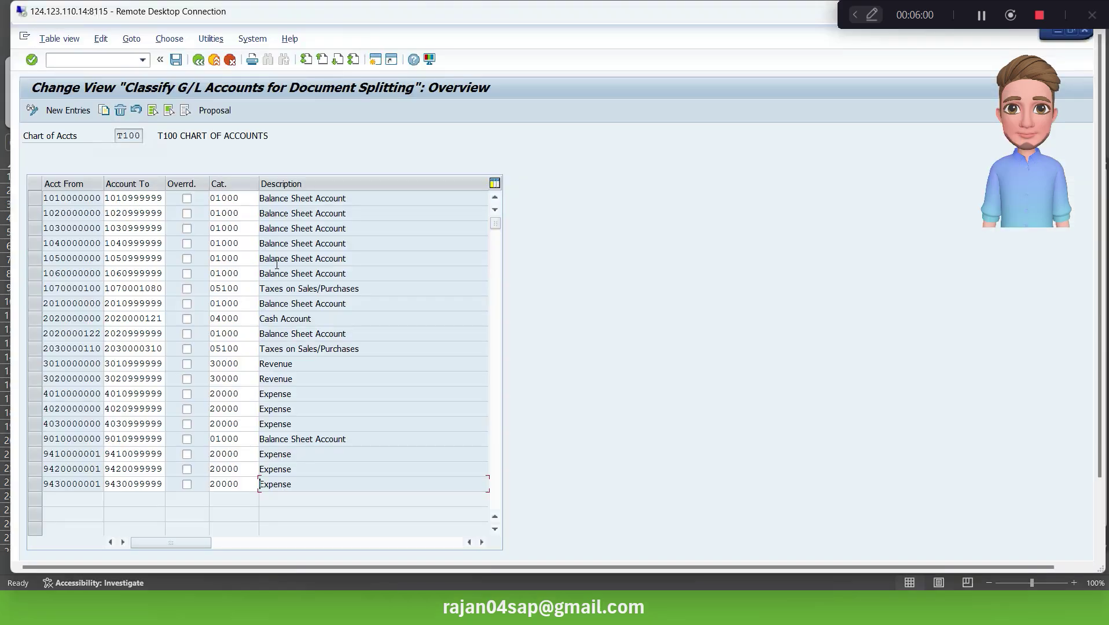
{"action": "left_click", "coordinate": [239, 258]}
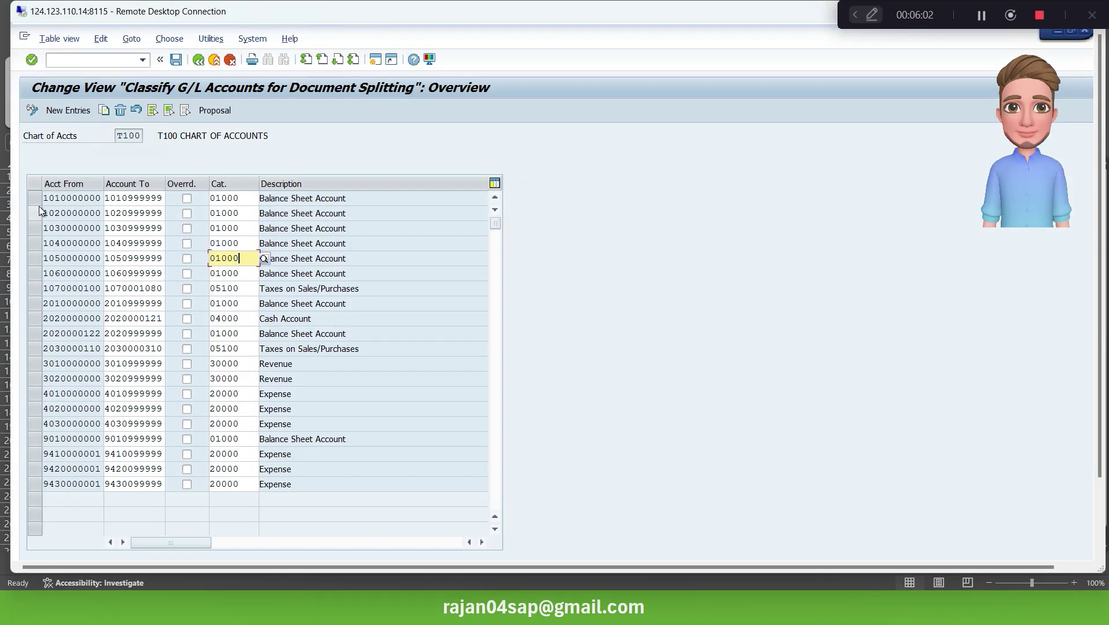
{"action": "key", "text": "ctrl+y"}
{"action": "left_click_drag", "start_coordinate": [50, 195], "coordinate": [324, 495]}
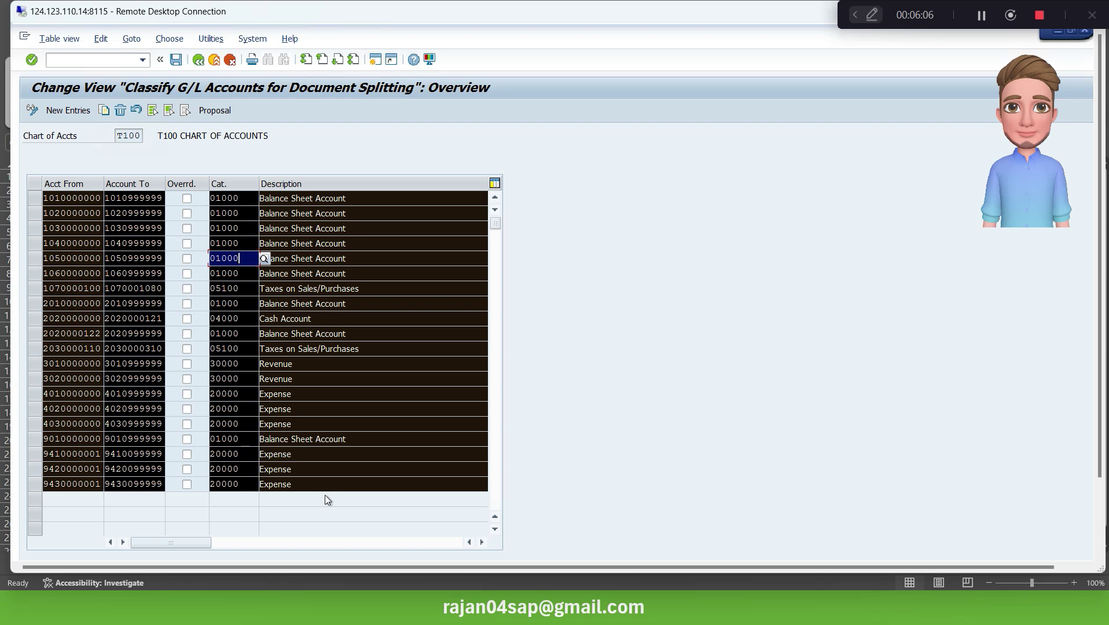
{"action": "key", "text": "ctrl+c"}
{"action": "key", "text": "alt+Tab"}
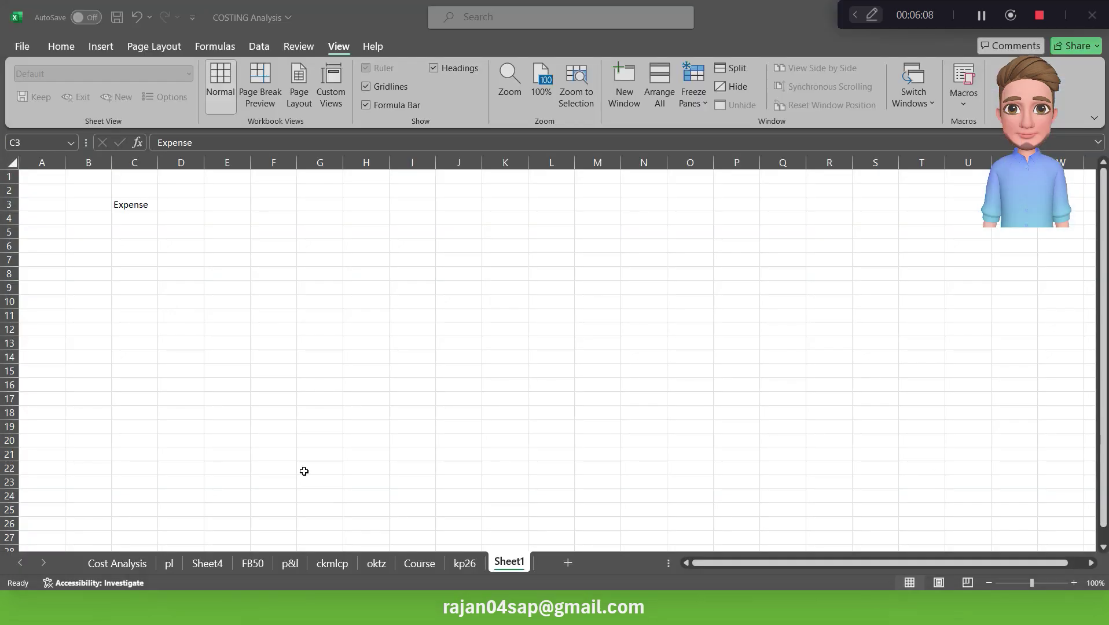
{"action": "key", "text": "ctrl+v"}
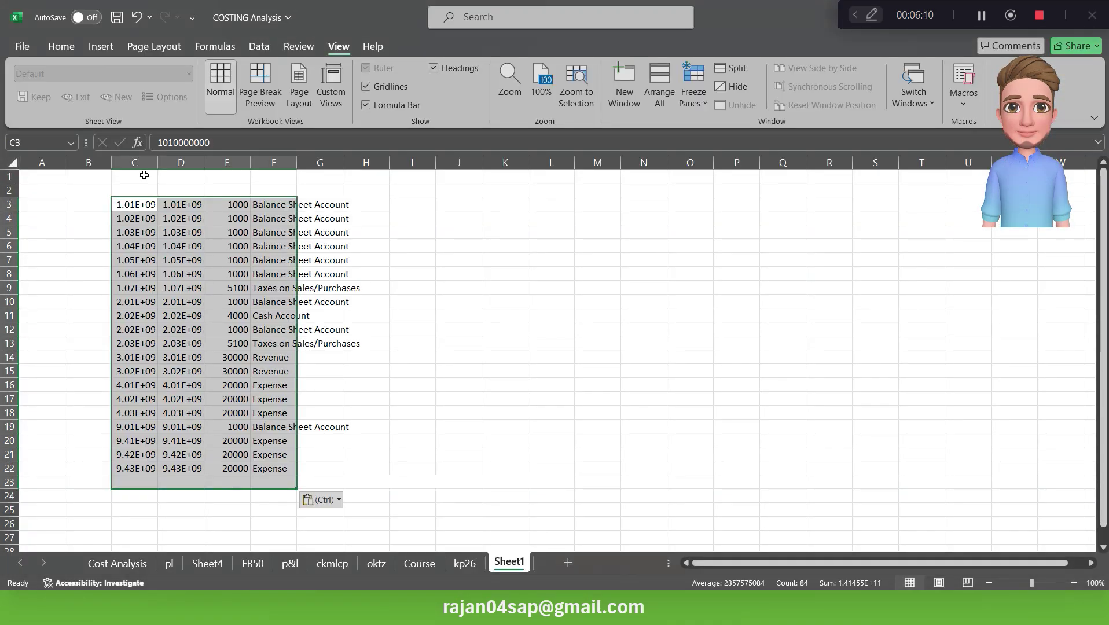
Fit the widths of columns C, D and F to the pasted account ranges and descriptions
{"action": "double_click", "coordinate": [157, 162]}
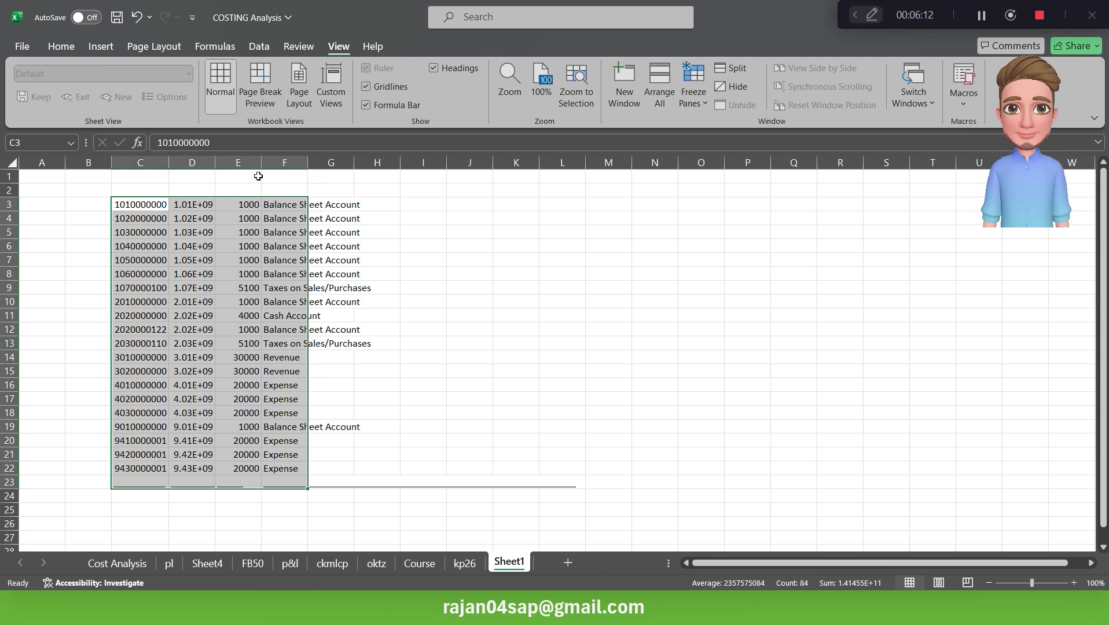
{"action": "double_click", "coordinate": [215, 163]}
{"action": "left_click", "coordinate": [297, 181]}
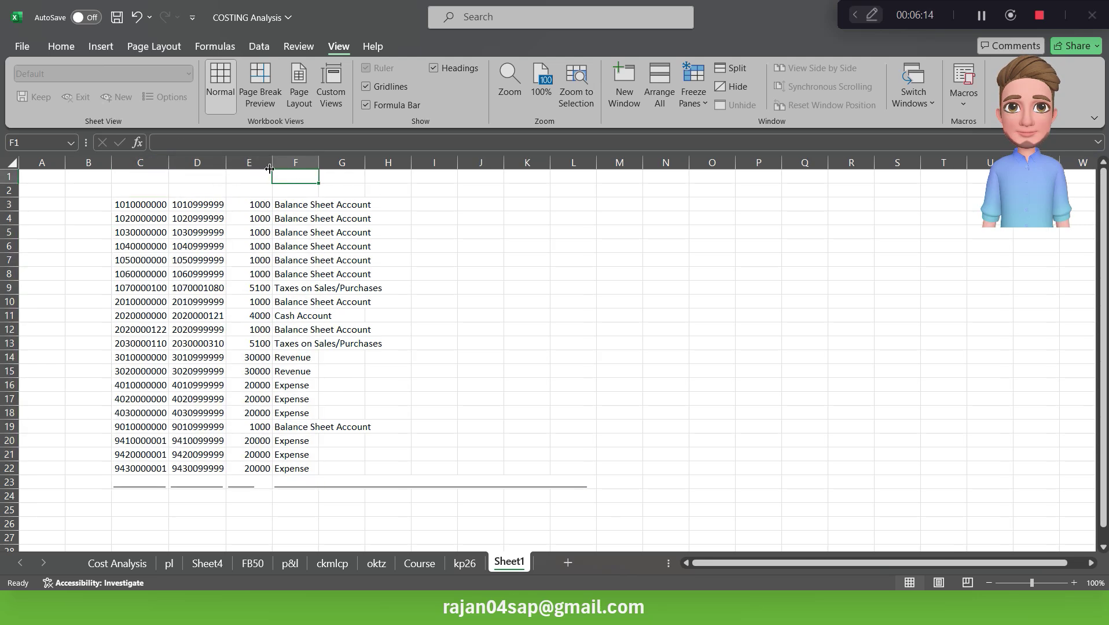
{"action": "double_click", "coordinate": [319, 163]}
Switch back to SAP and leave the T100 account classification for the implementation guide
{"action": "key", "text": "alt+Tab"}
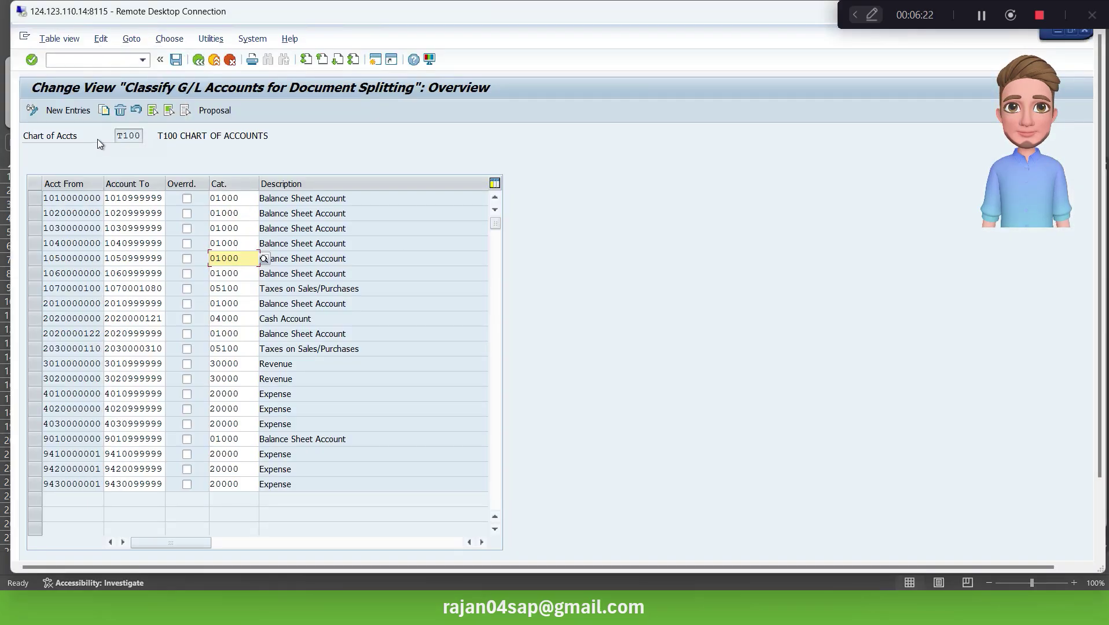
{"action": "left_click", "coordinate": [171, 42]}
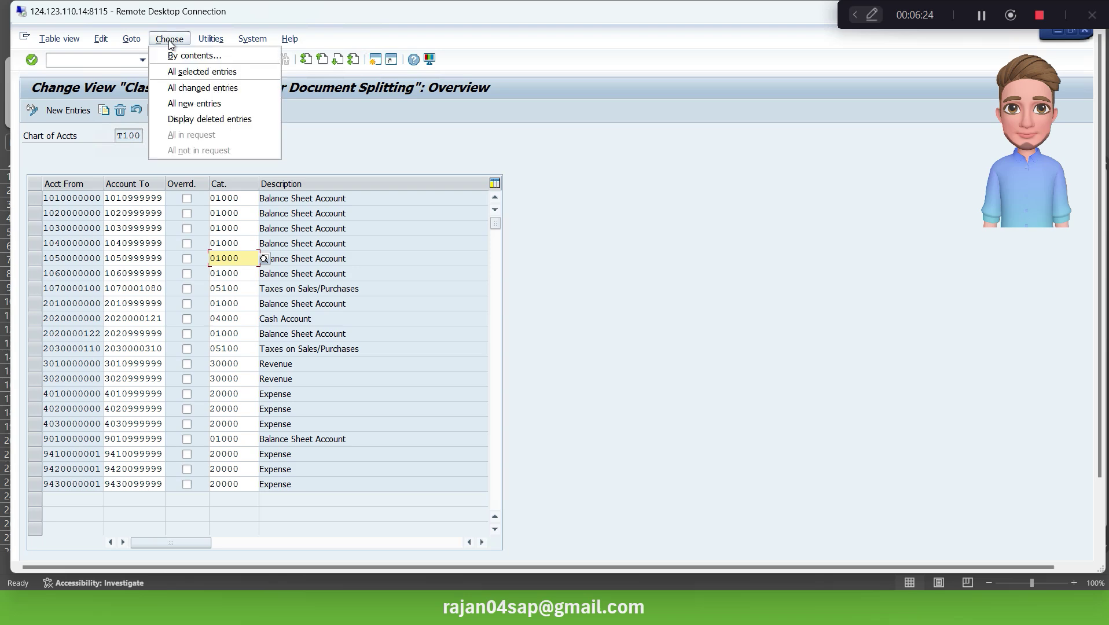
{"action": "mouse_move", "coordinate": [141, 46]}
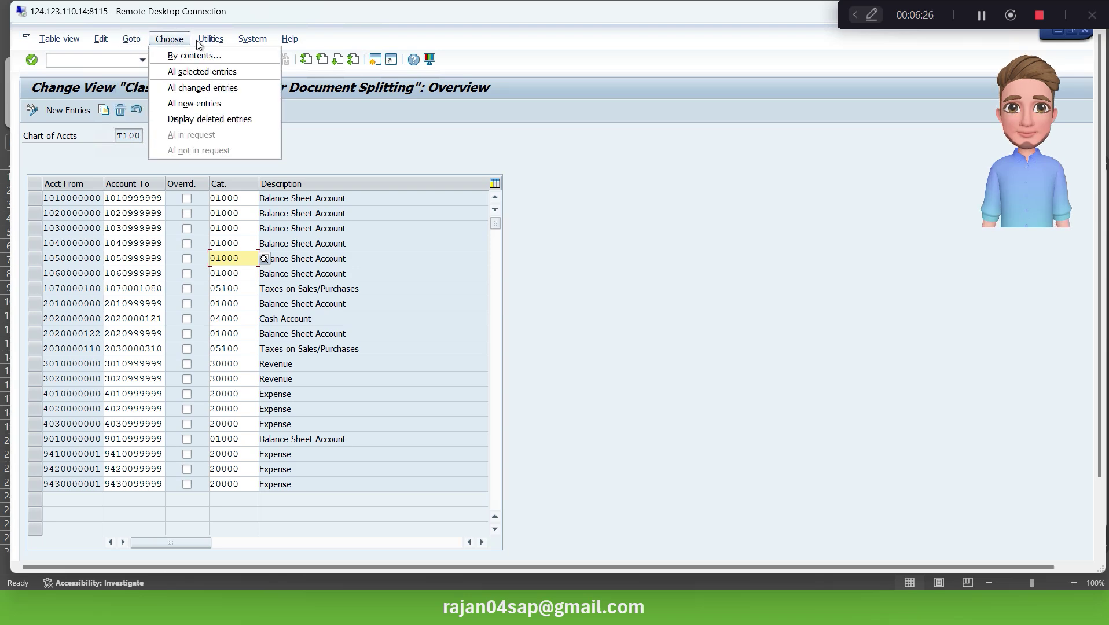
{"action": "left_click", "coordinate": [463, 146]}
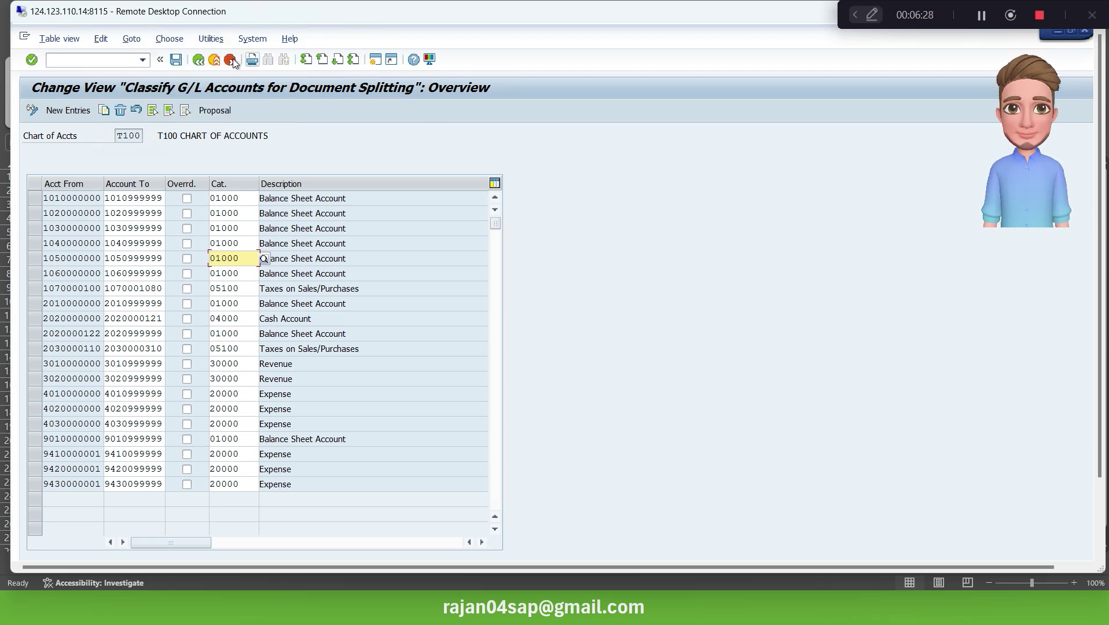
{"action": "left_click", "coordinate": [201, 61]}
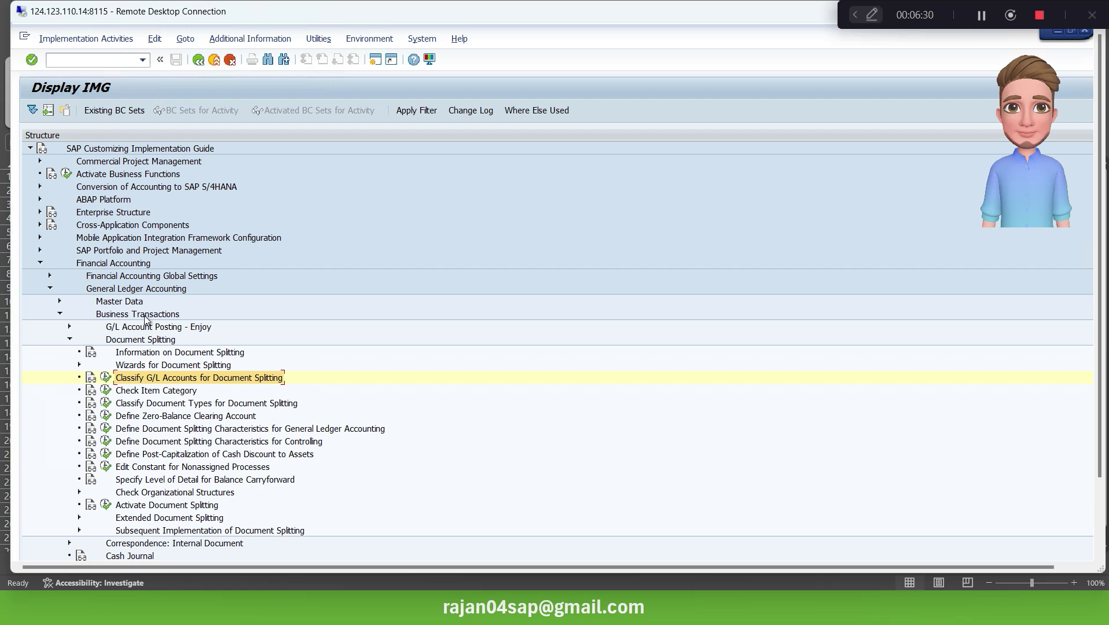
Reopen the G/L account classification for document splitting with chart of accounts B100
{"action": "left_click", "coordinate": [107, 377]}
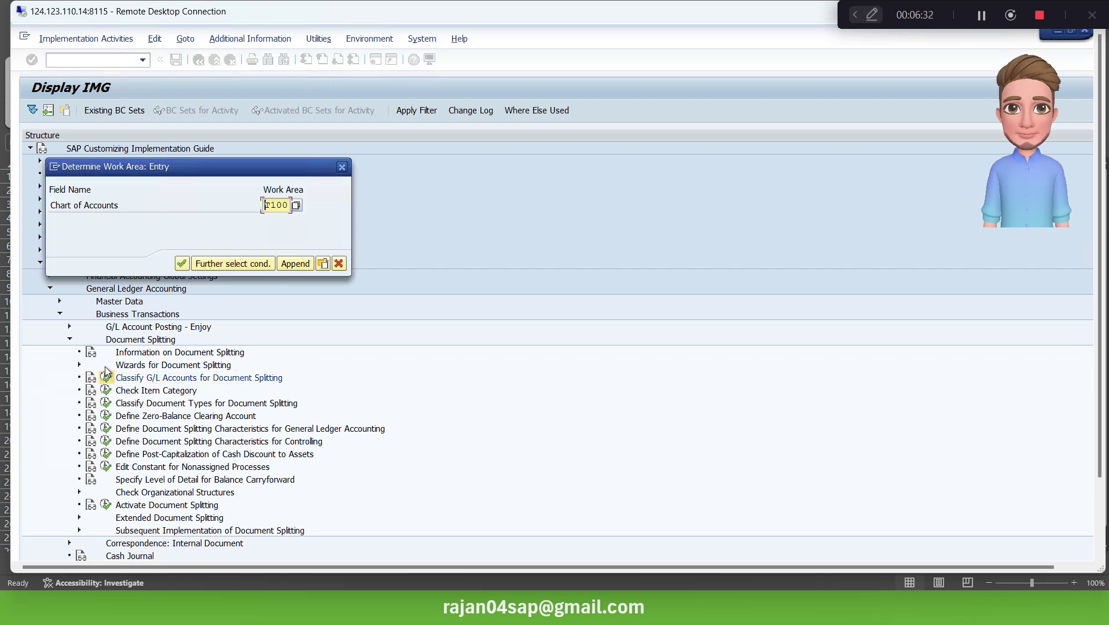
{"action": "type", "text": "B1"}
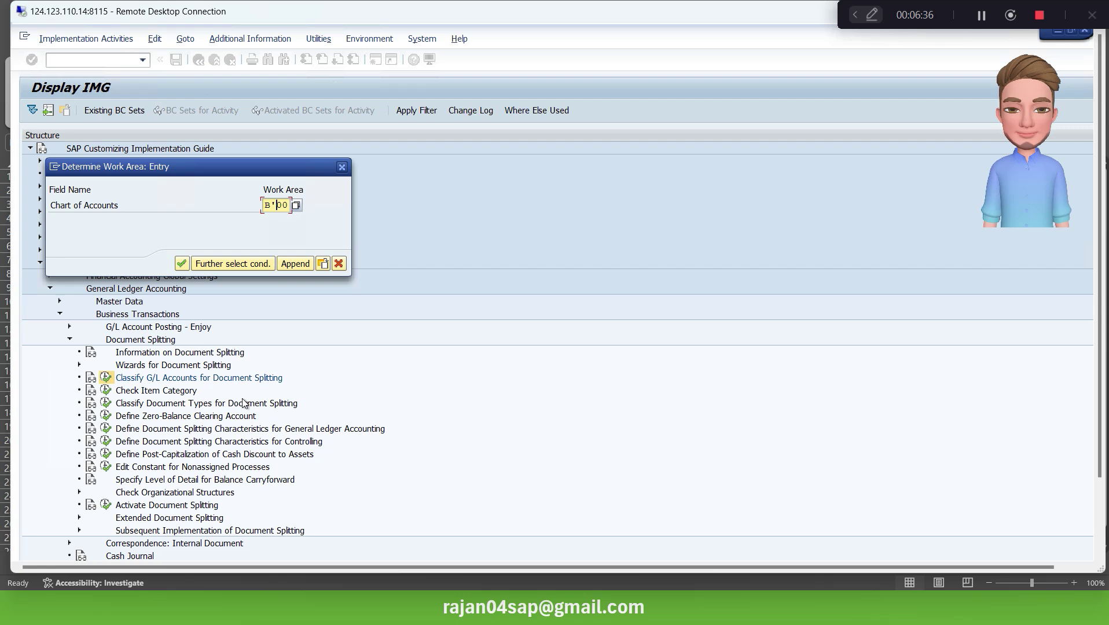
{"action": "key", "text": "Return"}
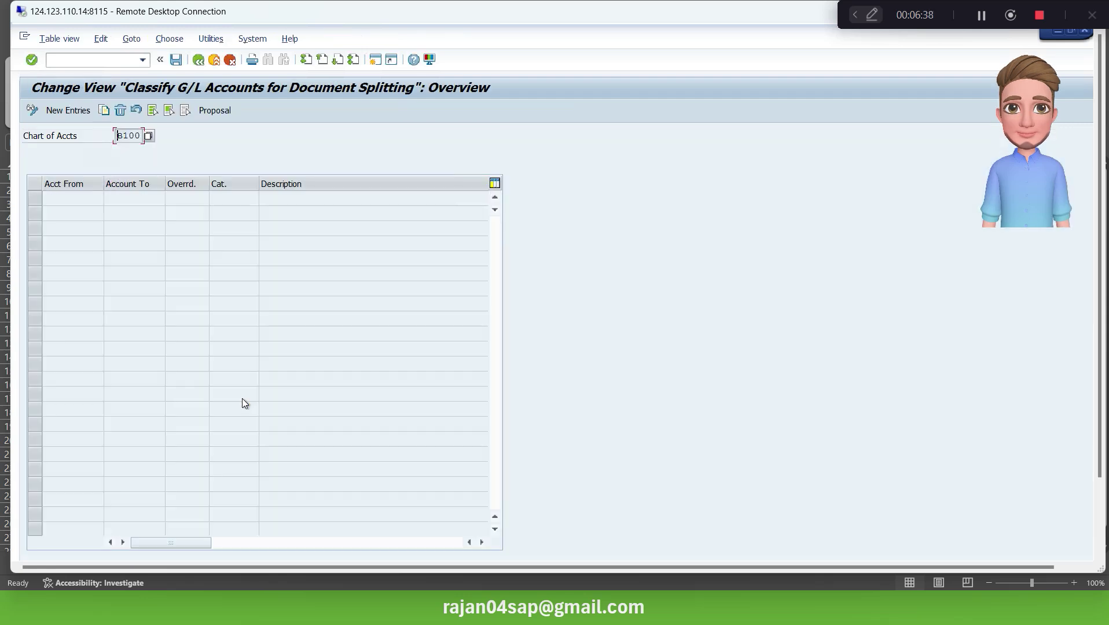
Start new classification entries for chart of accounts B100, and switch to the first account range in the Excel sheet
{"action": "left_click", "coordinate": [68, 110]}
{"action": "key", "text": "alt+Tab"}
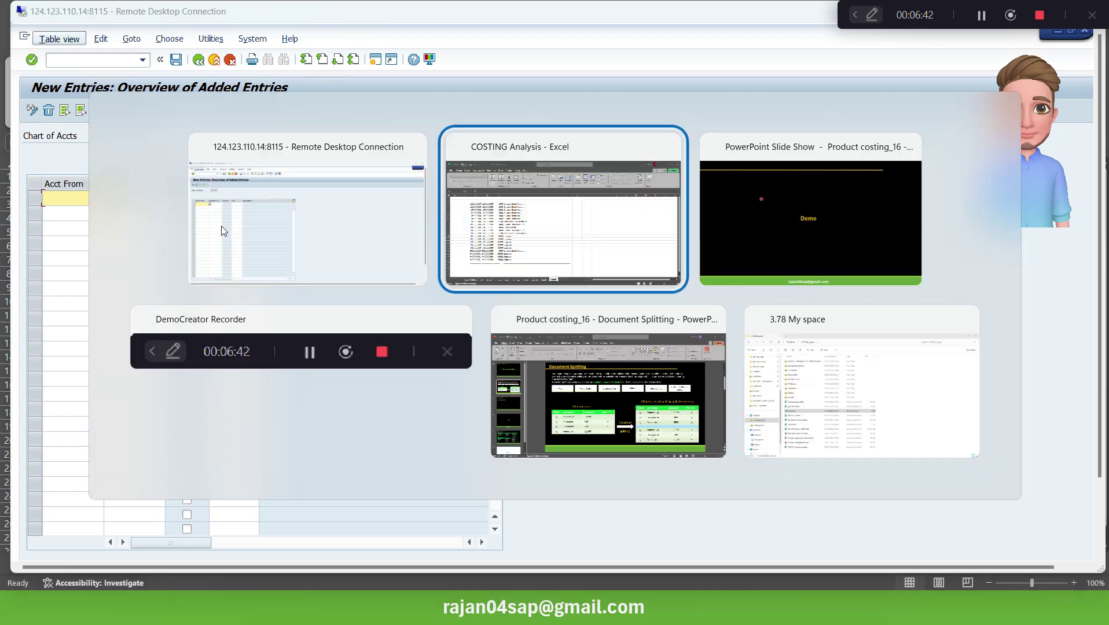
{"action": "key", "text": "Left"}
{"action": "key", "text": "Down"}
{"action": "key", "text": "Down"}
{"action": "key", "text": "Left"}
{"action": "key", "text": "Left"}
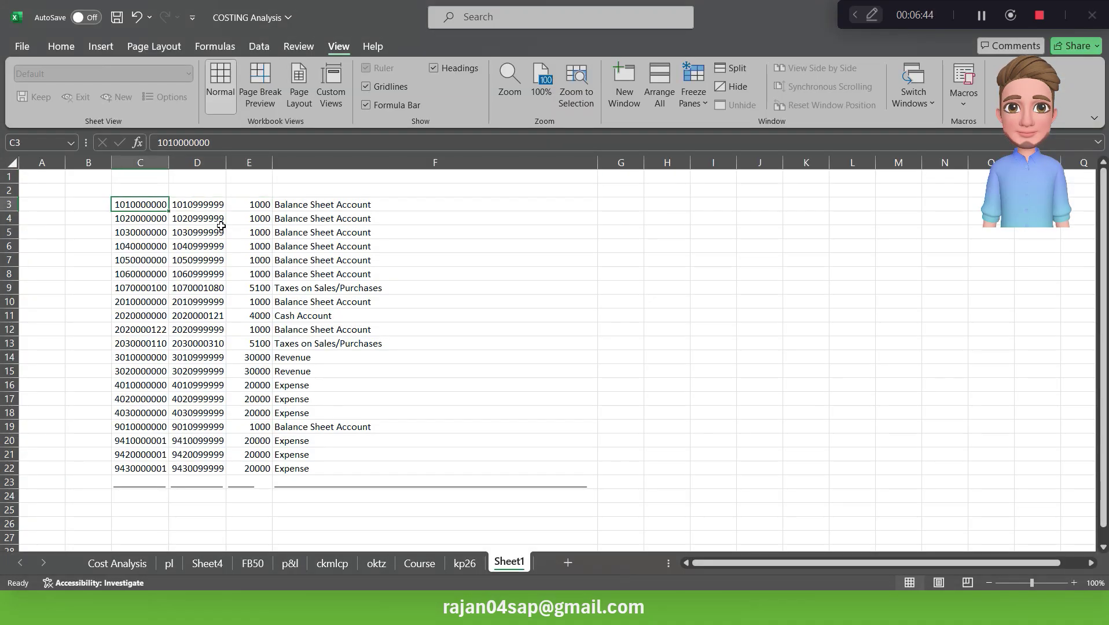
Copy the account ranges in C3:D22 and paste them into the Acct From and Account To columns of the new entries in SAP
{"action": "key", "text": "shift+Right"}
{"action": "key", "text": "ctrl+shift+Down"}
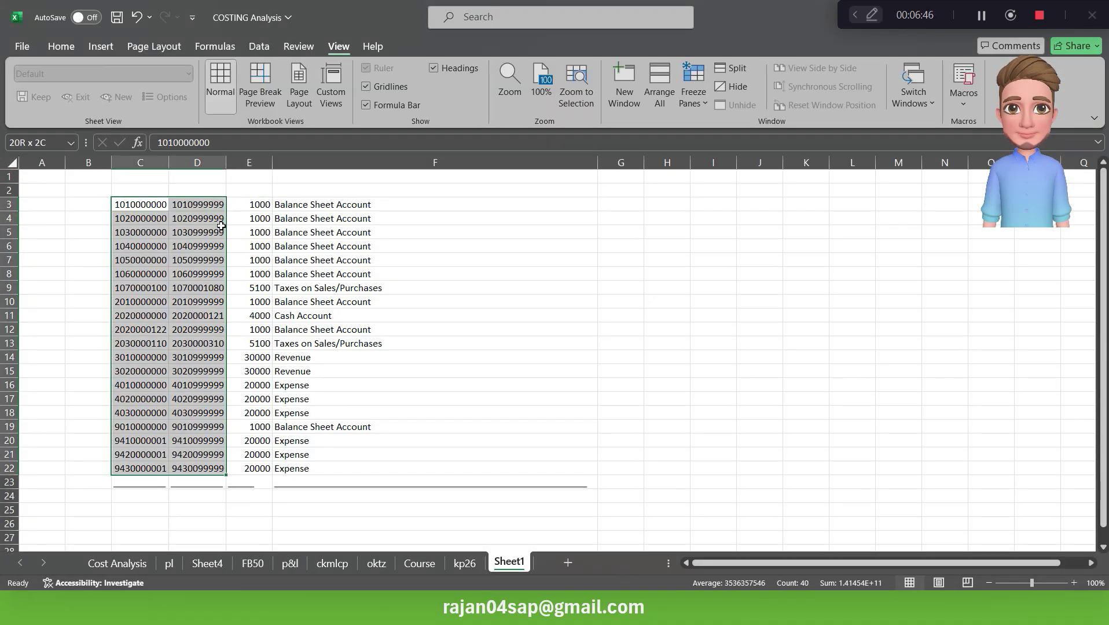
{"action": "key", "text": "ctrl+c"}
{"action": "key", "text": "alt+Tab"}
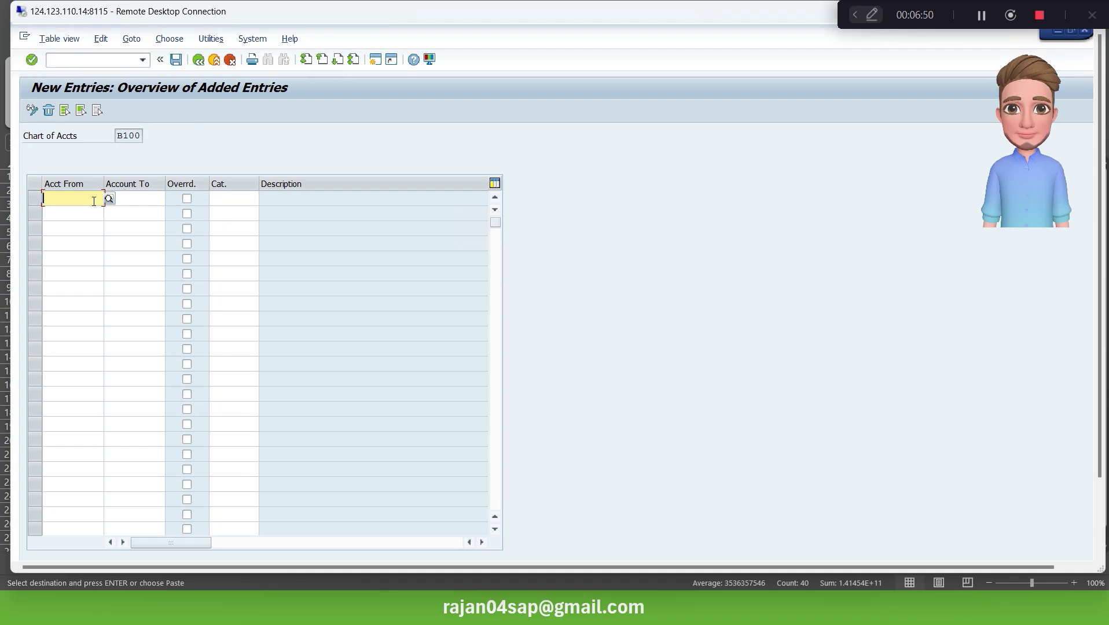
{"action": "key", "text": "ctrl+v"}
Select the first entry's category field in SAP, then return to Excel and enter the category in E3 as text, '01000
{"action": "left_click", "coordinate": [241, 197]}
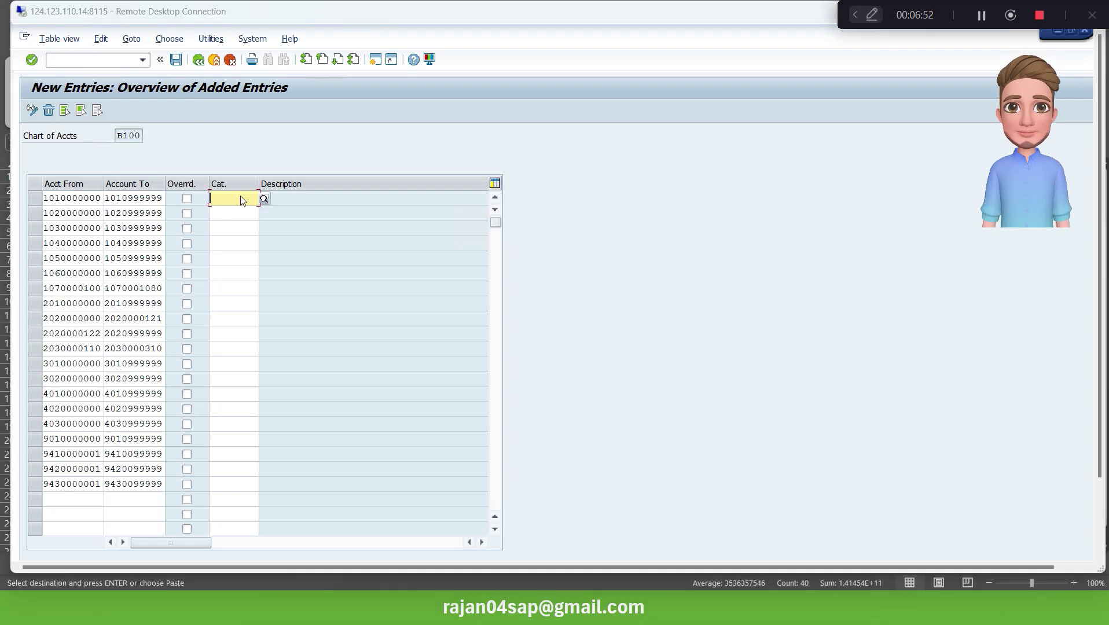
{"action": "key", "text": "alt+Tab"}
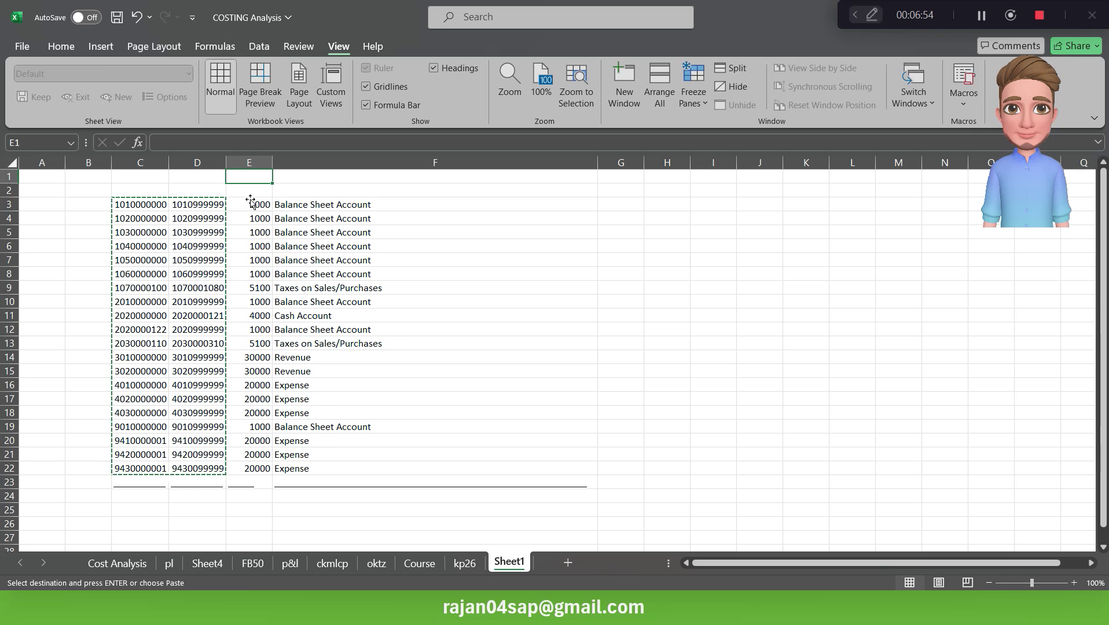
{"action": "left_click", "coordinate": [251, 203]}
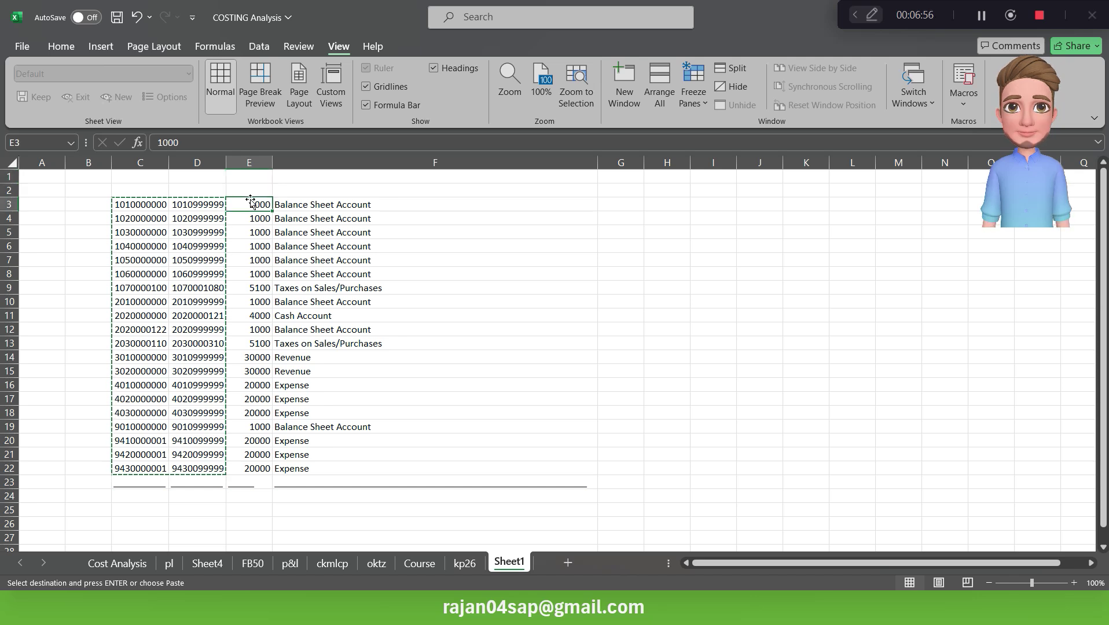
{"action": "type", "text": "'0"}
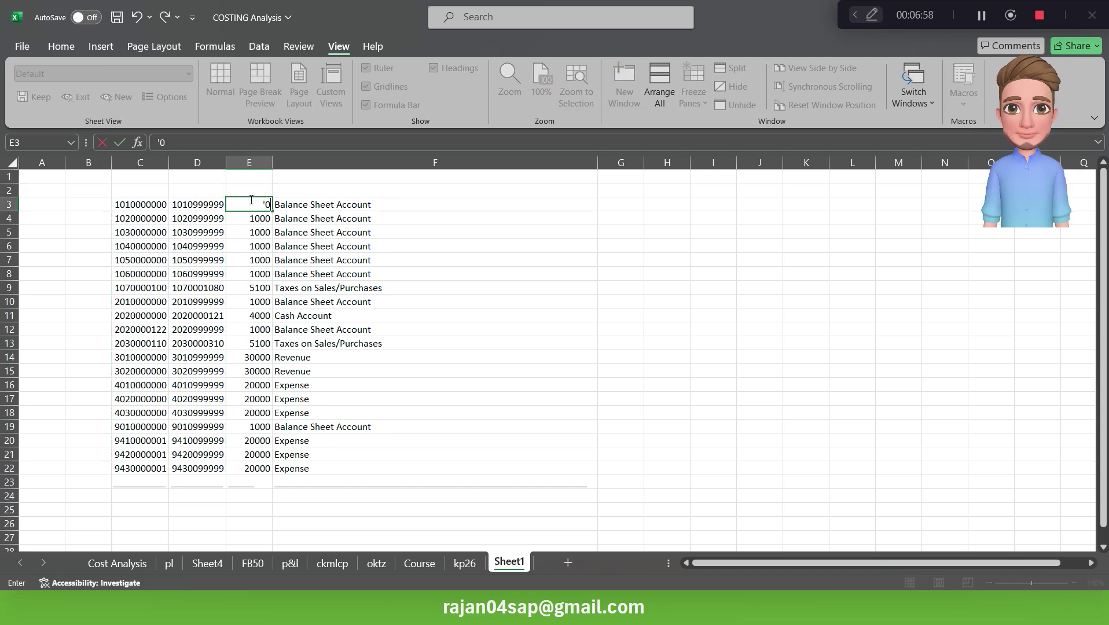
{"action": "type", "text": "1000"}
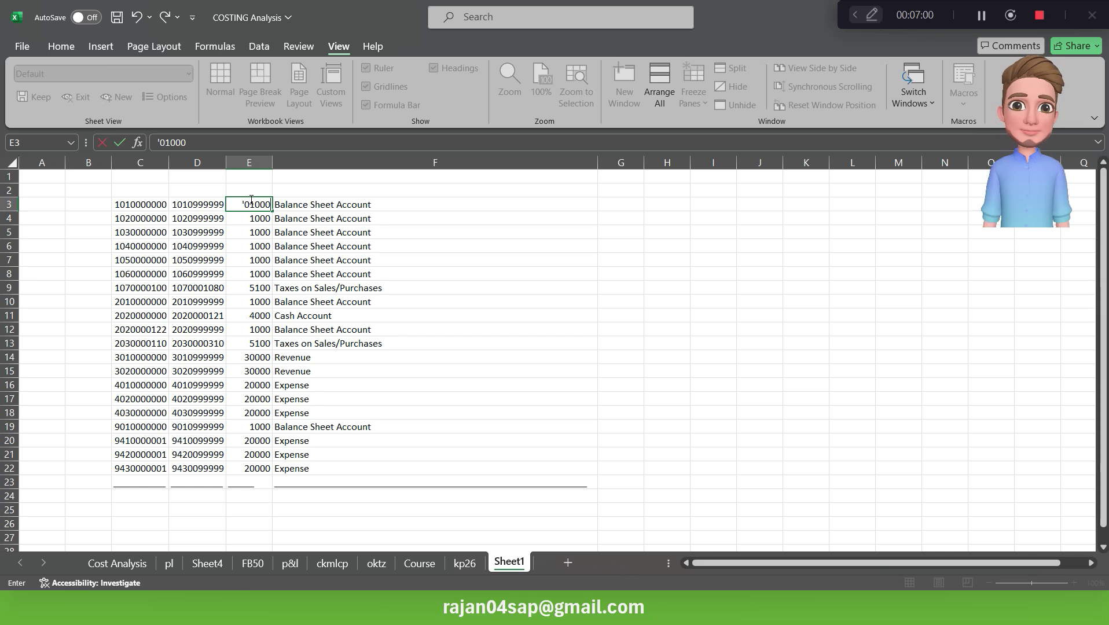
{"action": "key", "text": "Return"}
Fill the 01000 category from E3 down through E8
{"action": "left_click", "coordinate": [250, 201]}
{"action": "key", "text": "shift+Down"}
{"action": "key", "text": "shift+Down"}
{"action": "key", "text": "shift+Down"}
{"action": "key", "text": "shift+Down"}
{"action": "key", "text": "shift+Down"}
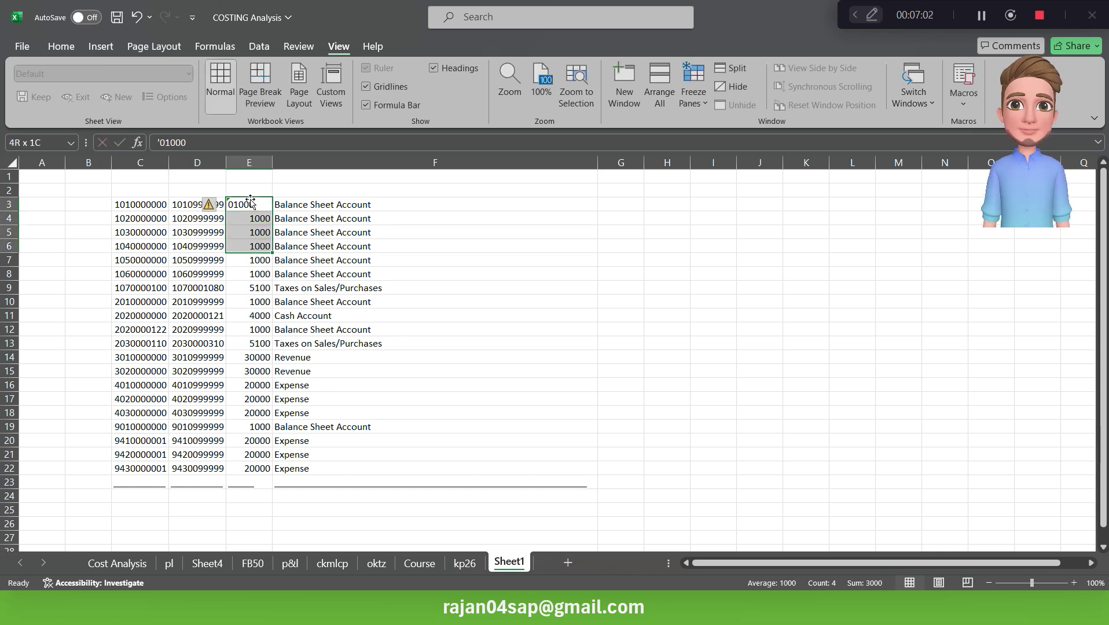
{"action": "key", "text": "ctrl+d"}
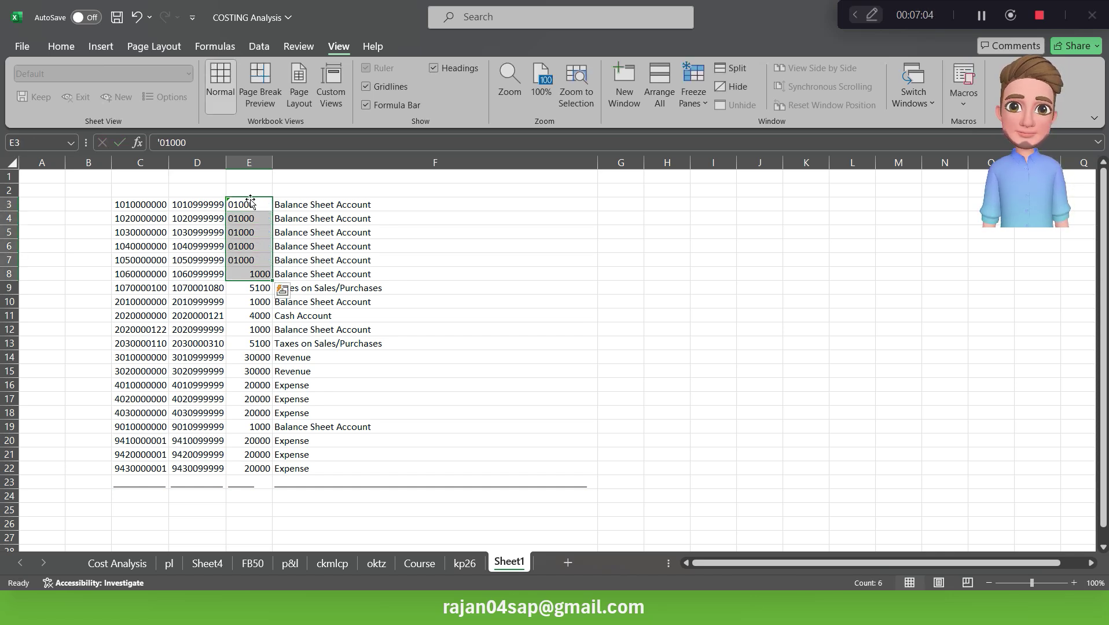
{"action": "key", "text": "Down"}
{"action": "key", "text": "Down"}
Enter the category of the Taxes on Sales/Purchases row in E9 as text, '05100
{"action": "left_click", "coordinate": [253, 288]}
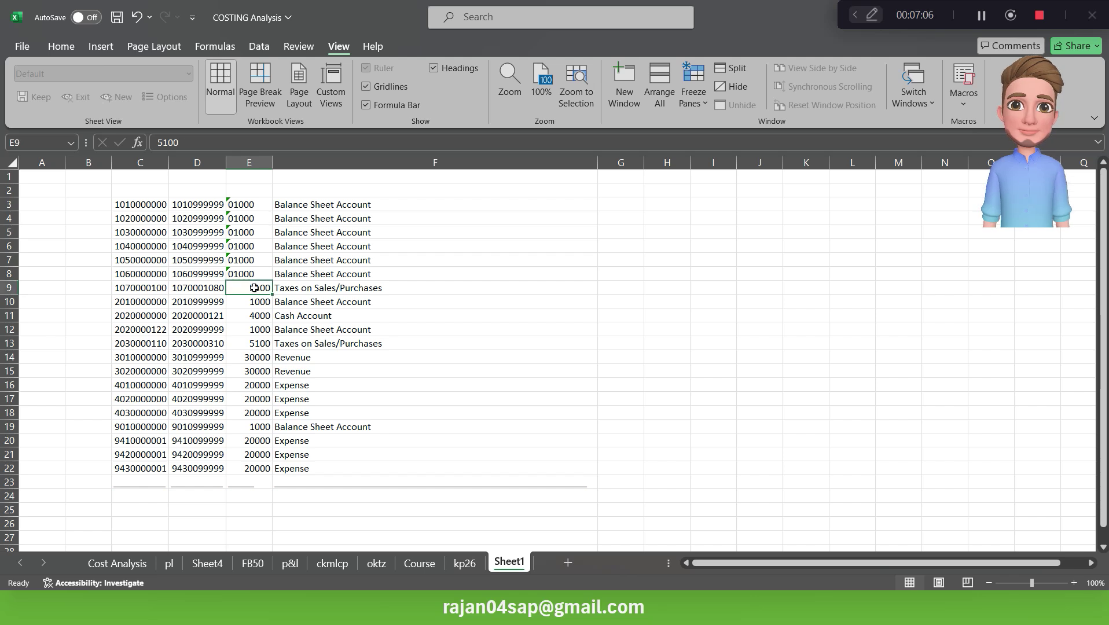
{"action": "left_click", "coordinate": [158, 145]}
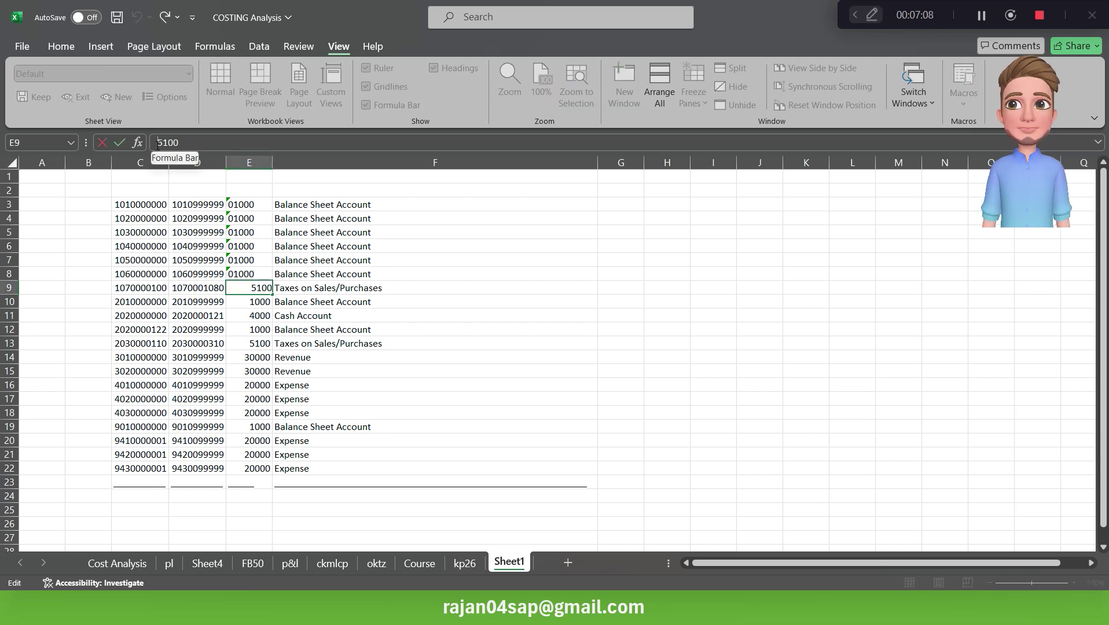
{"action": "type", "text": "'0"}
{"action": "key", "text": "Return"}
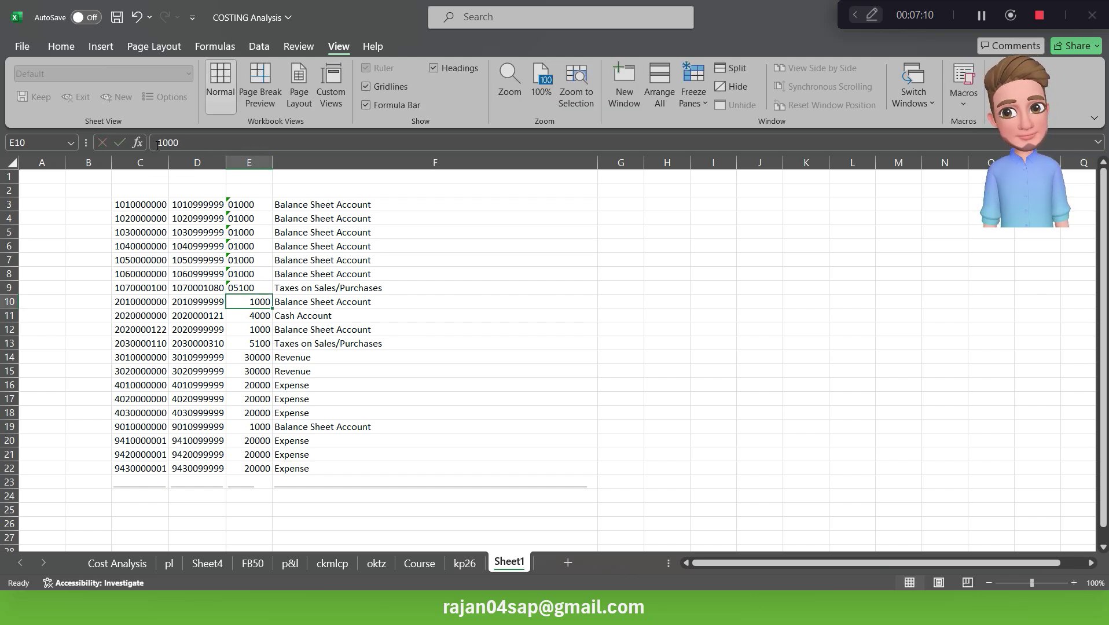
Copy the 05100 category from E9 to the other Taxes on Sales/Purchases row in E13
{"action": "key", "text": "Up"}
{"action": "key", "text": "ctrl+c"}
{"action": "key", "text": "ctrl+Down"}
{"action": "key", "text": "Down"}
{"action": "key", "text": "Down"}
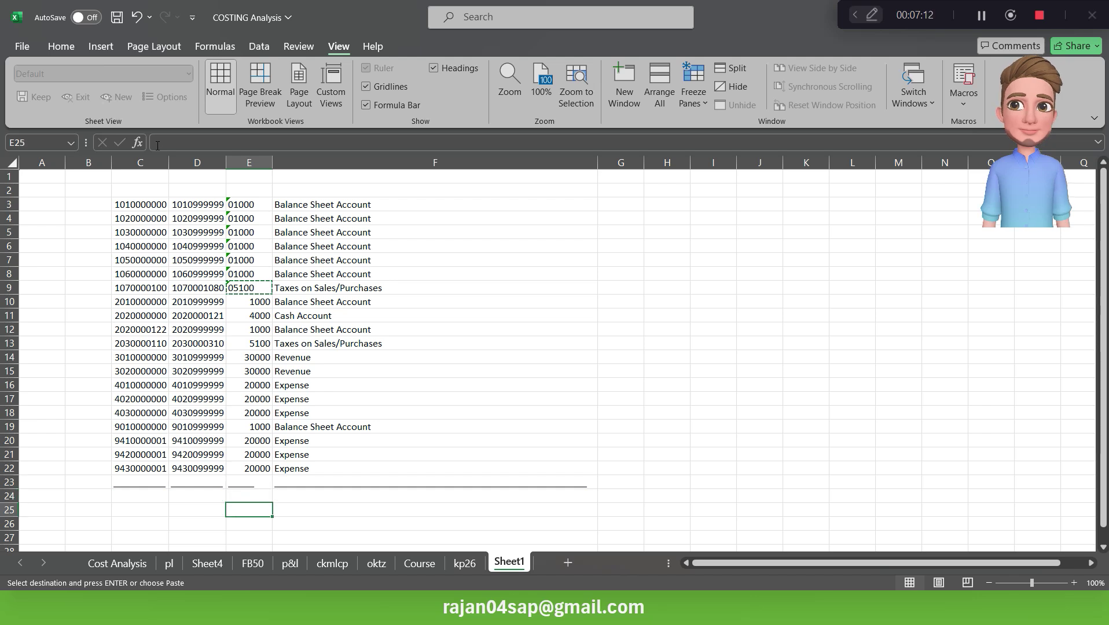
{"action": "key", "text": "Up"}
{"action": "key", "text": "Up"}
{"action": "key", "text": "Up"}
{"action": "key", "text": "Up"}
{"action": "key", "text": "Up"}
{"action": "key", "text": "Up"}
{"action": "key", "text": "Up"}
{"action": "key", "text": "Up"}
{"action": "key", "text": "Up"}
{"action": "key", "text": "Up"}
{"action": "key", "text": "Up"}
{"action": "key", "text": "Up"}
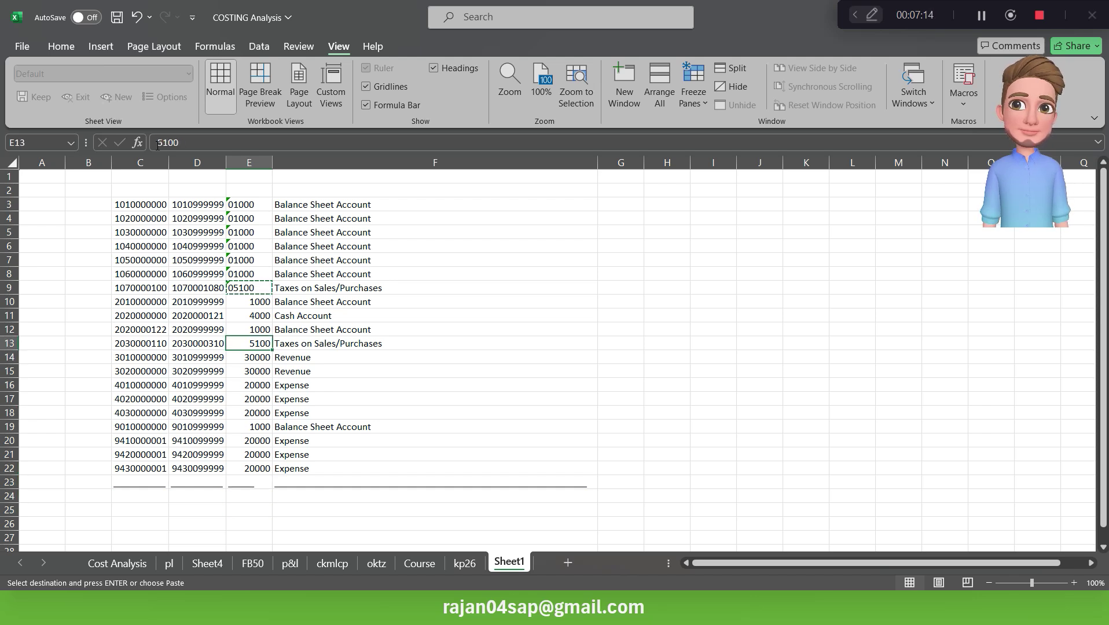
{"action": "key", "text": "ctrl+v"}
Copy the 01000 category from E8 to the remaining Balance Sheet Account rows in E10, E12 and E19
{"action": "key", "text": "Up"}
{"action": "key", "text": "Up"}
{"action": "key", "text": "Up"}
{"action": "key", "text": "Up"}
{"action": "key", "text": "Up"}
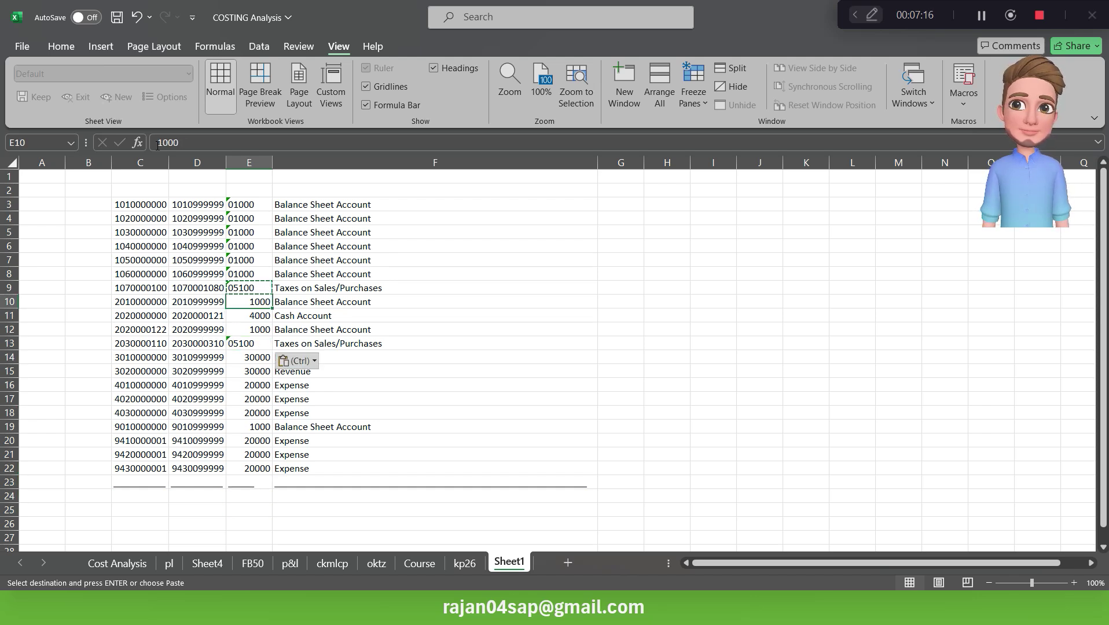
{"action": "key", "text": "ctrl+c"}
{"action": "key", "text": "Down"}
{"action": "key", "text": "Down"}
{"action": "key", "text": "ctrl+v"}
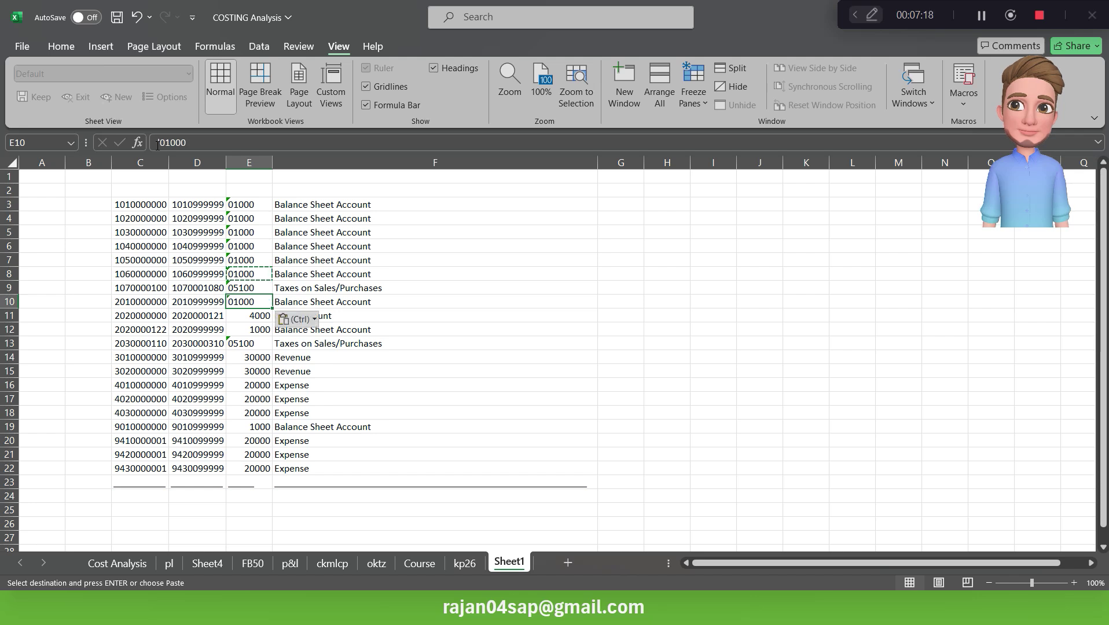
{"action": "key", "text": "Down"}
{"action": "key", "text": "Down"}
{"action": "key", "text": "ctrl+v"}
{"action": "key", "text": "Down"}
{"action": "key", "text": "Down"}
{"action": "key", "text": "Down"}
{"action": "key", "text": "Down"}
{"action": "key", "text": "Down"}
{"action": "key", "text": "Down"}
{"action": "key", "text": "Down"}
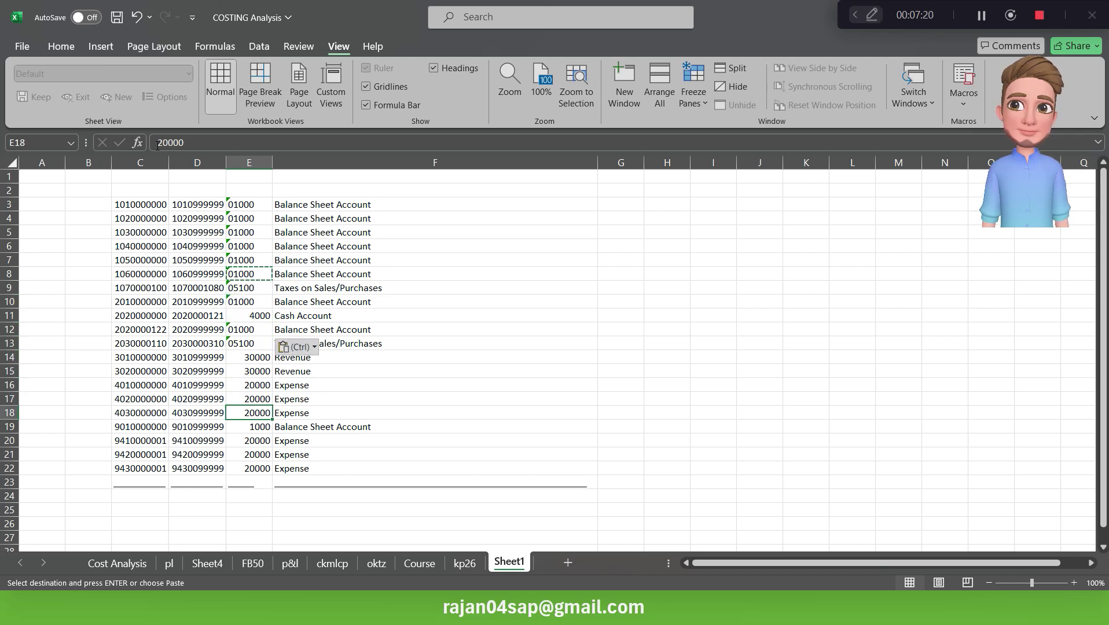
{"action": "key", "text": "ctrl+v"}
Enter the Cash Account category in E11 as text, '04000
{"action": "key", "text": "Up"}
{"action": "key", "text": "Up"}
{"action": "key", "text": "Up"}
{"action": "key", "text": "Up"}
{"action": "key", "text": "Up"}
{"action": "key", "text": "Up"}
{"action": "key", "text": "Up"}
{"action": "key", "text": "Up"}
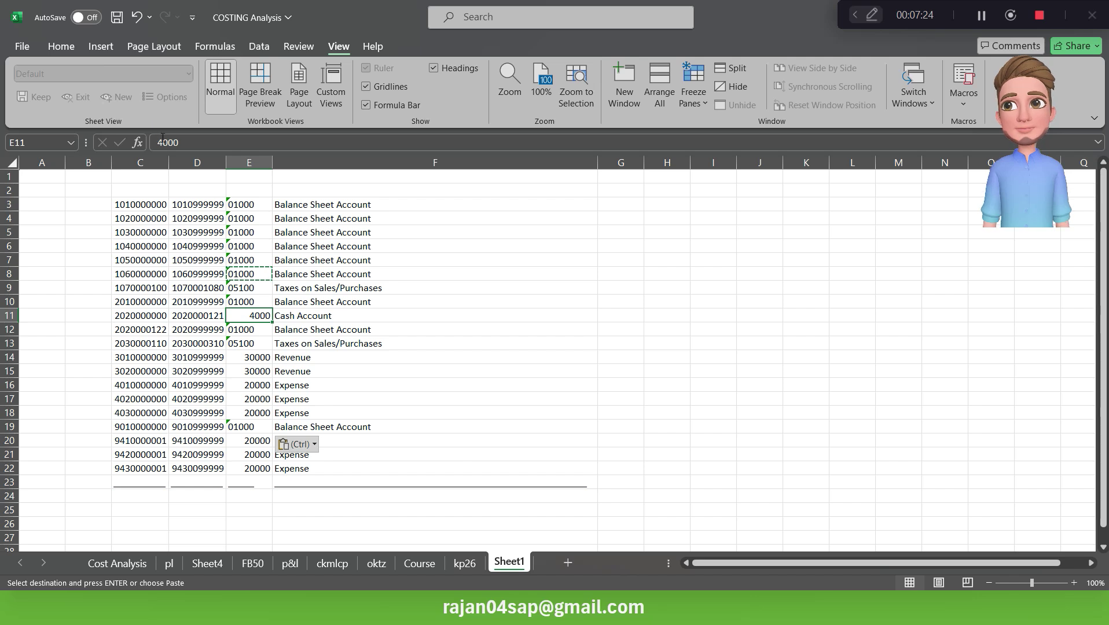
{"action": "left_click", "coordinate": [158, 142]}
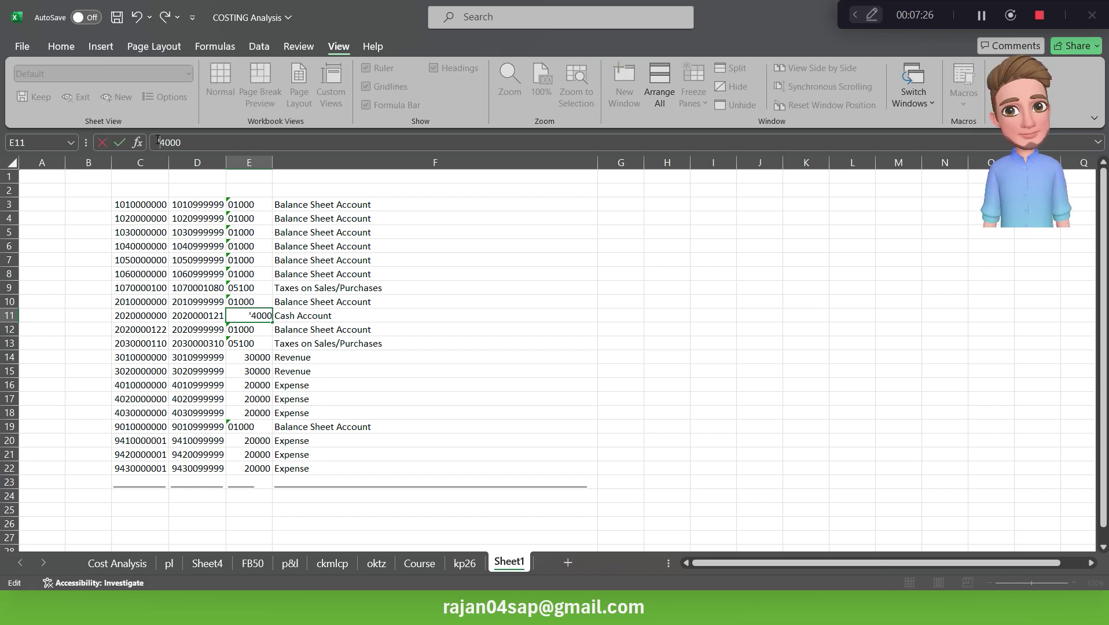
{"action": "type", "text": "0"}
{"action": "key", "text": "Return"}
Copy the categories in E3:E22 and paste them into the Cat. column of the new B100 entries in SAP, then validate the entries
{"action": "key", "text": "ctrl+Up"}
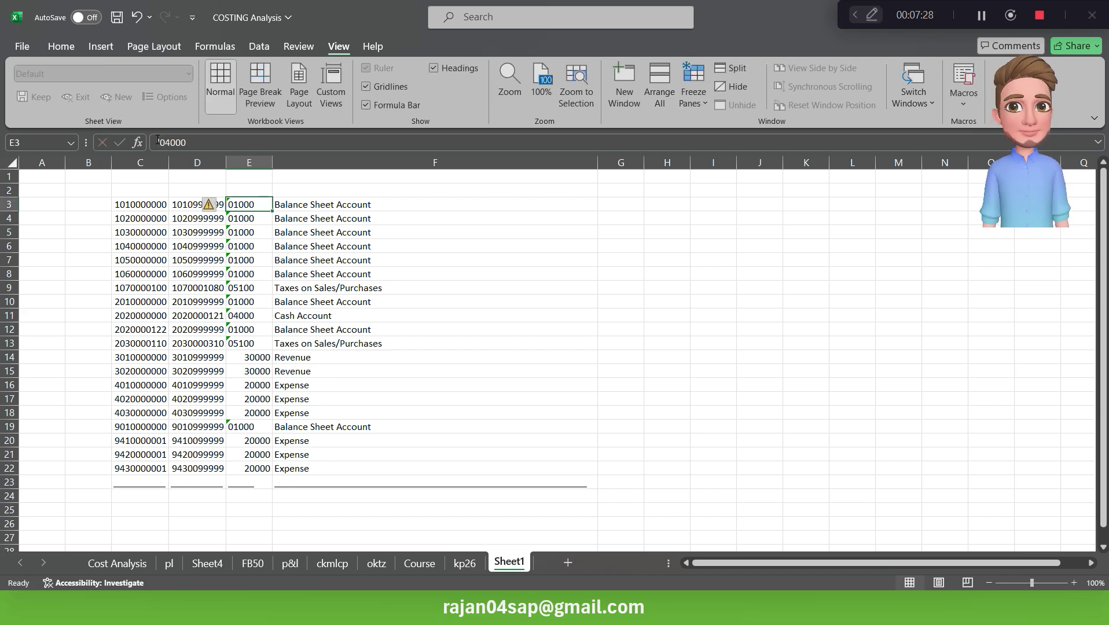
{"action": "key", "text": "ctrl+shift+Down"}
{"action": "key", "text": "ctrl+q"}
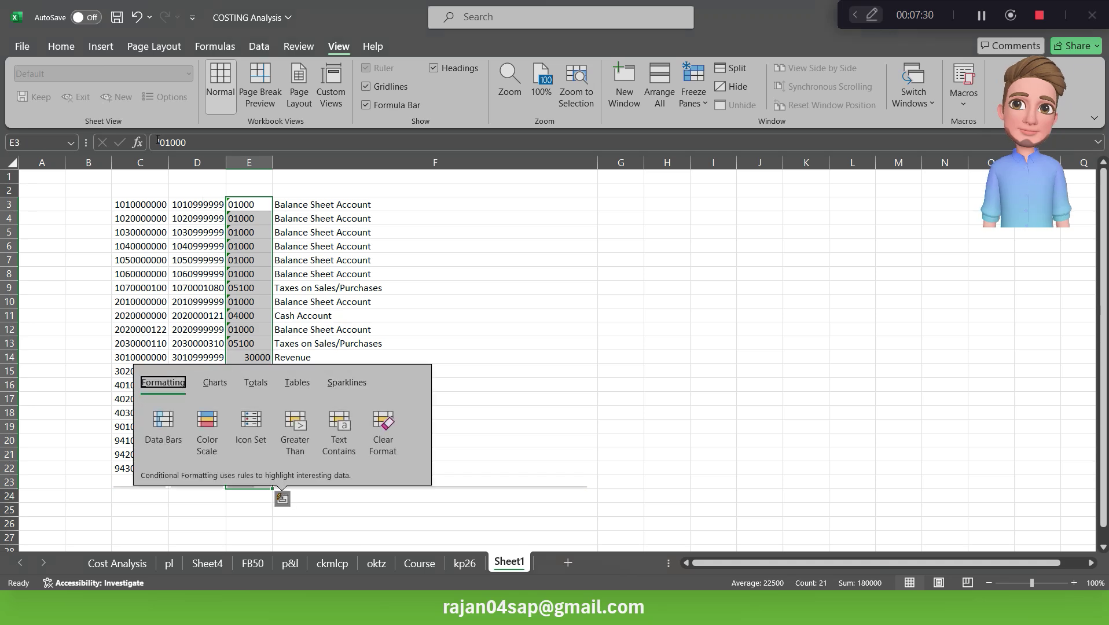
{"action": "key", "text": "Escape"}
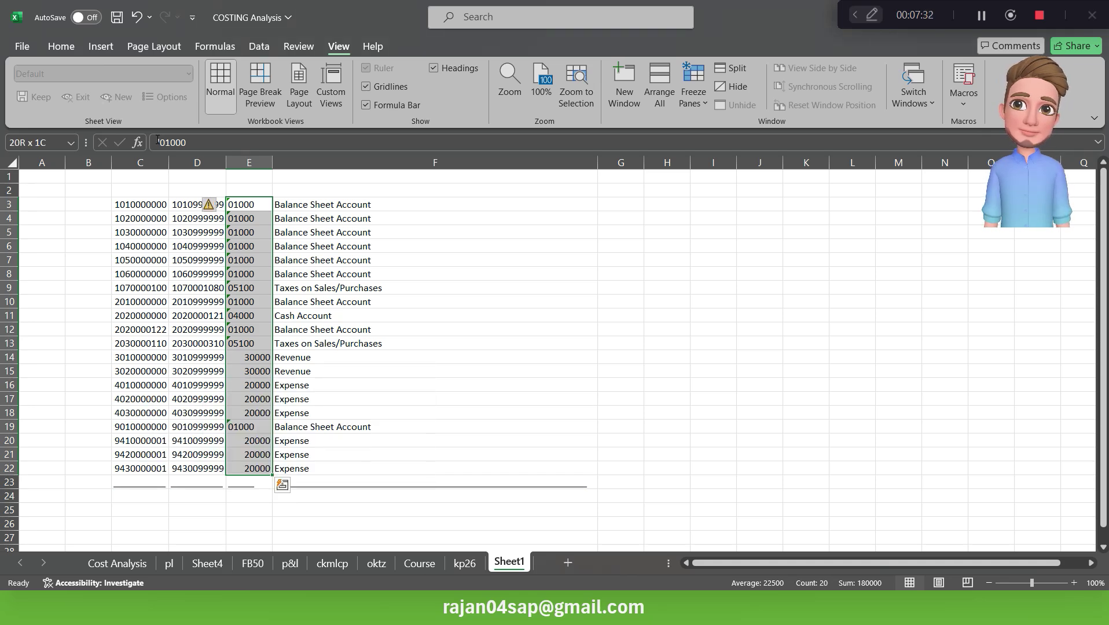
{"action": "key", "text": "ctrl+c"}
{"action": "key", "text": "alt+Tab"}
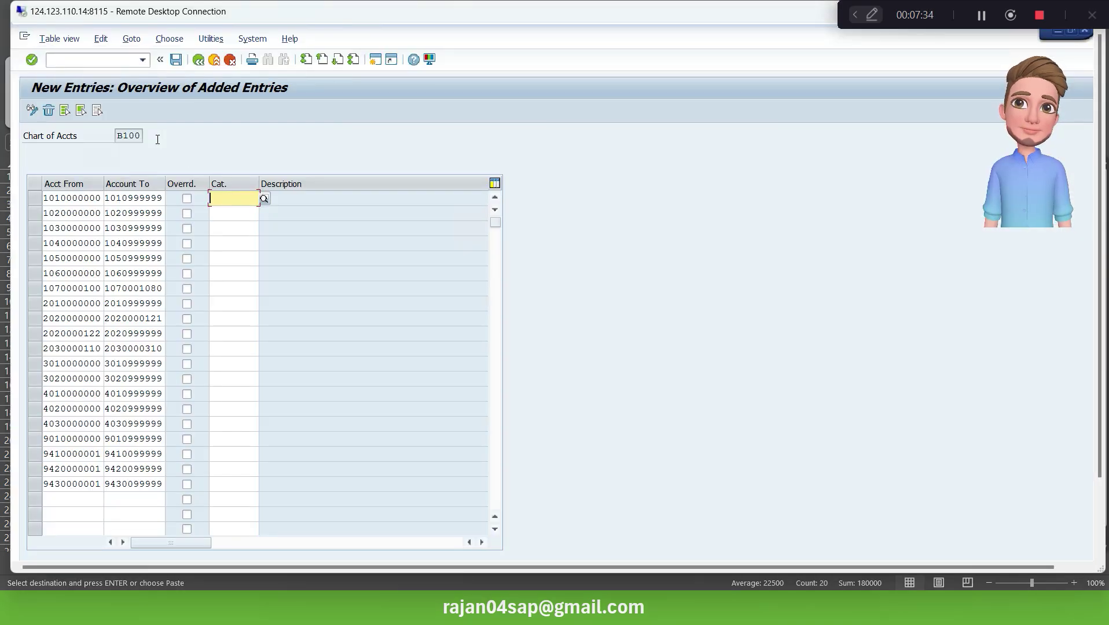
{"action": "key", "text": "ctrl+v"}
{"action": "key", "text": "Return"}
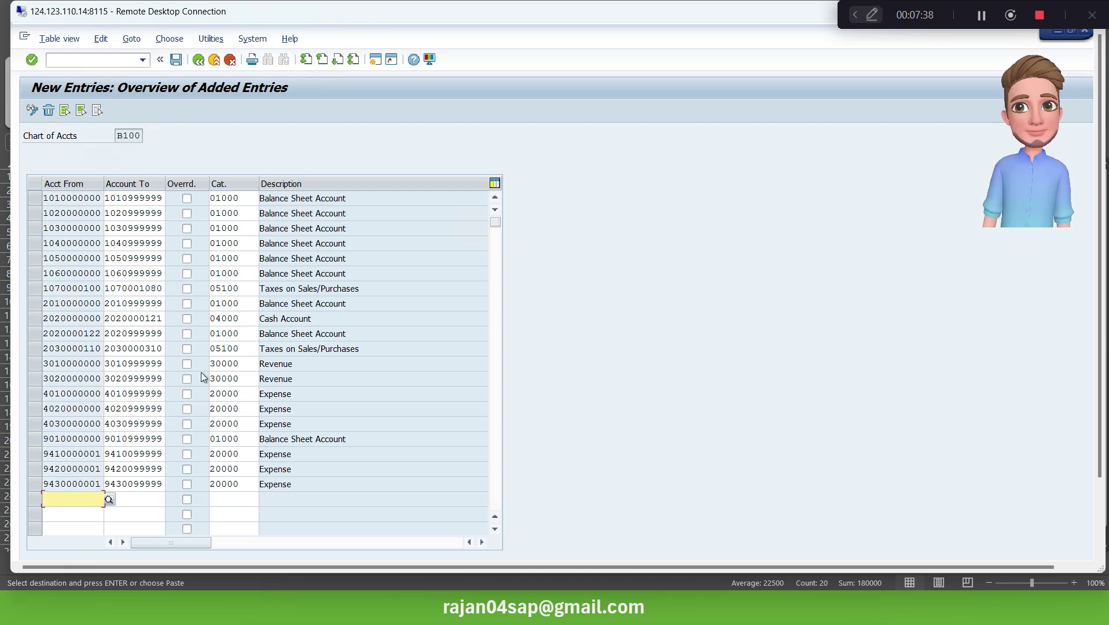
Save the B100 classification under the customizing request for BB10 Company org configurations and return to the implementation guide
{"action": "left_click", "coordinate": [175, 60]}
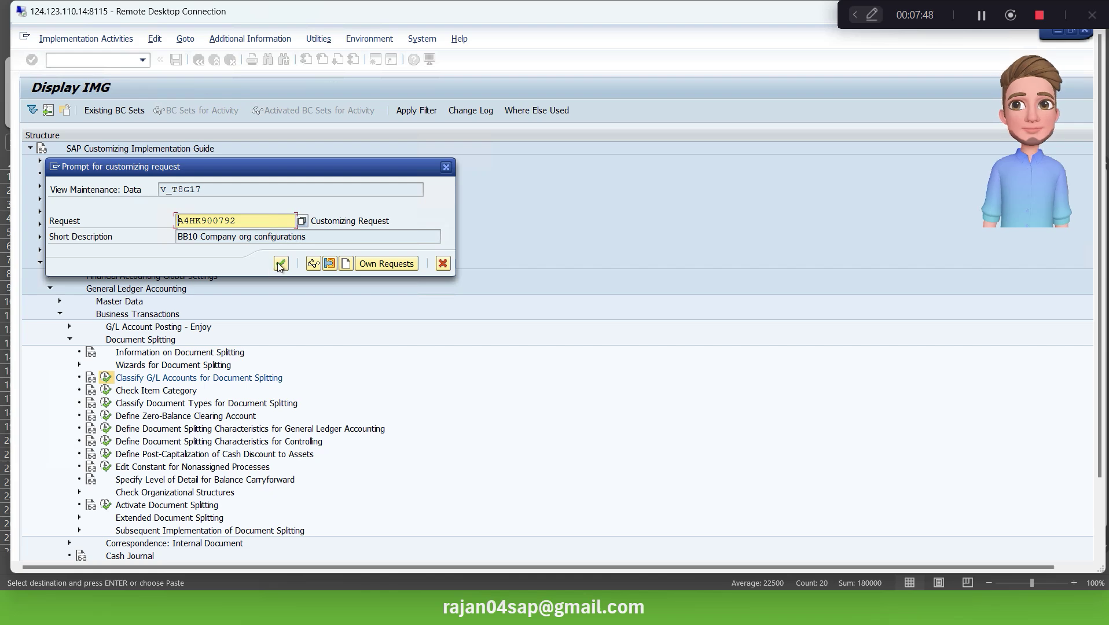
{"action": "left_click", "coordinate": [281, 264]}
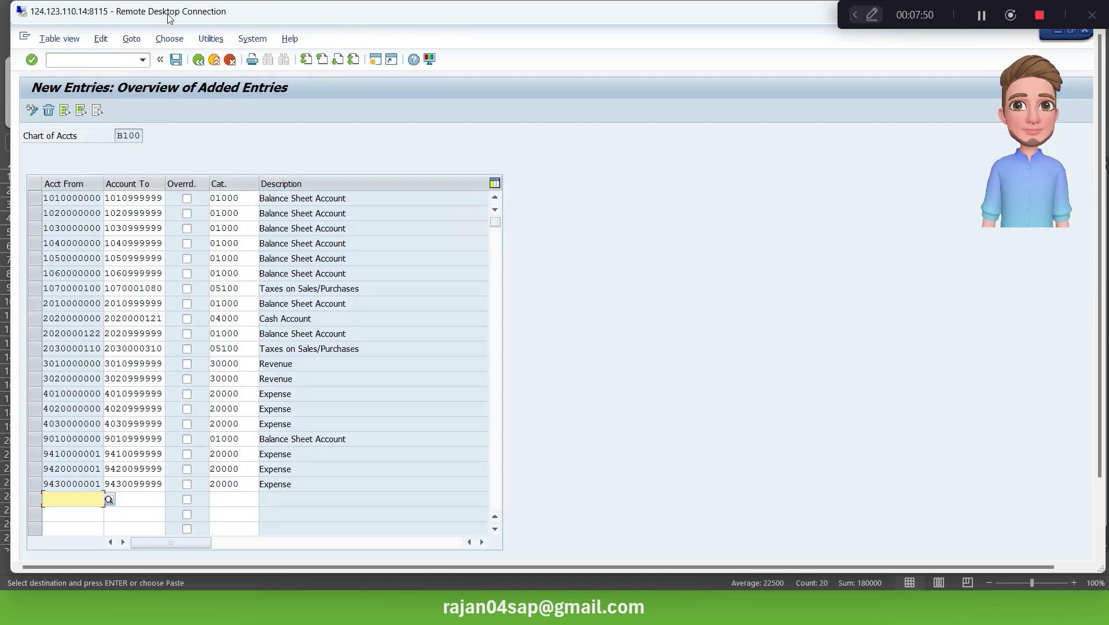
{"action": "left_click", "coordinate": [198, 61]}
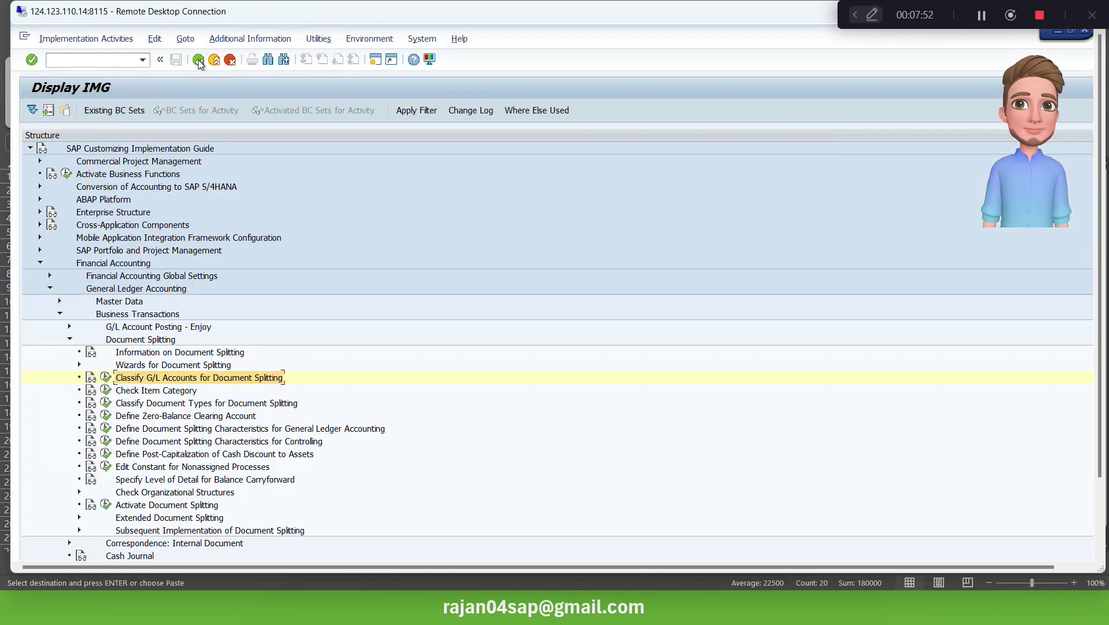
Mark the Define Zero-Balance Clearing Account activity and open transaction FS00 in a new session
{"action": "left_click", "coordinate": [169, 417]}
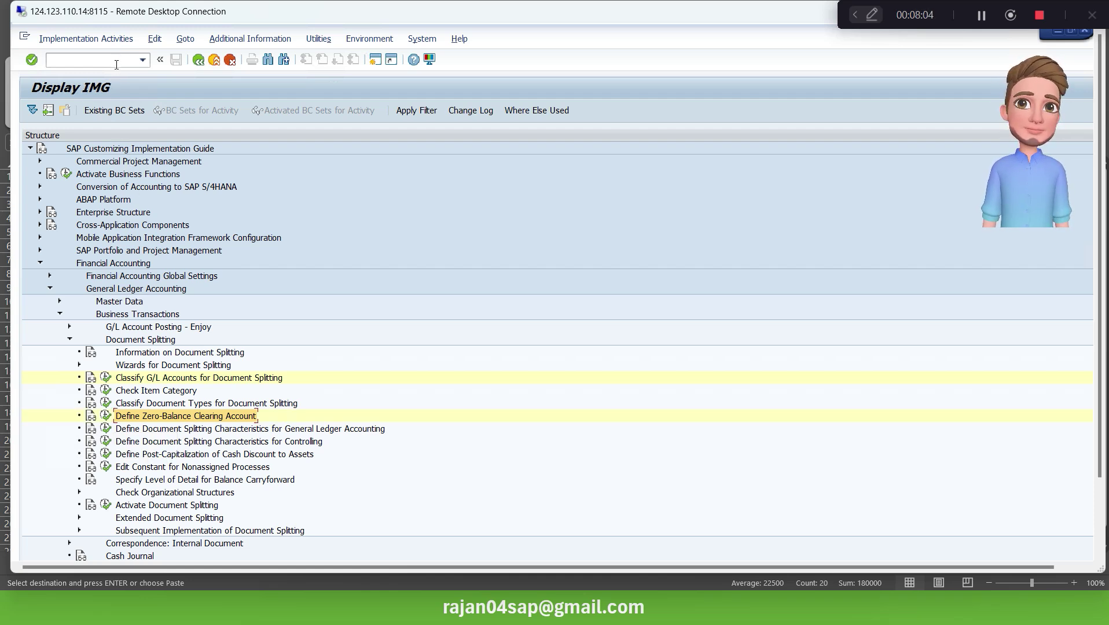
{"action": "type", "text": "/"}
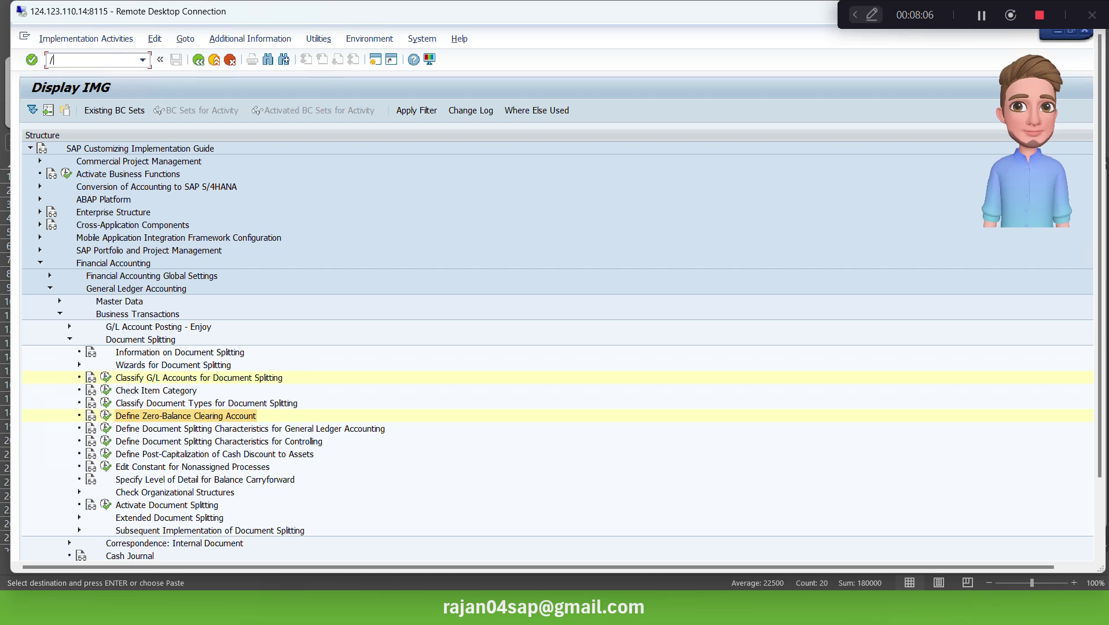
{"action": "type", "text": "OFS0"}
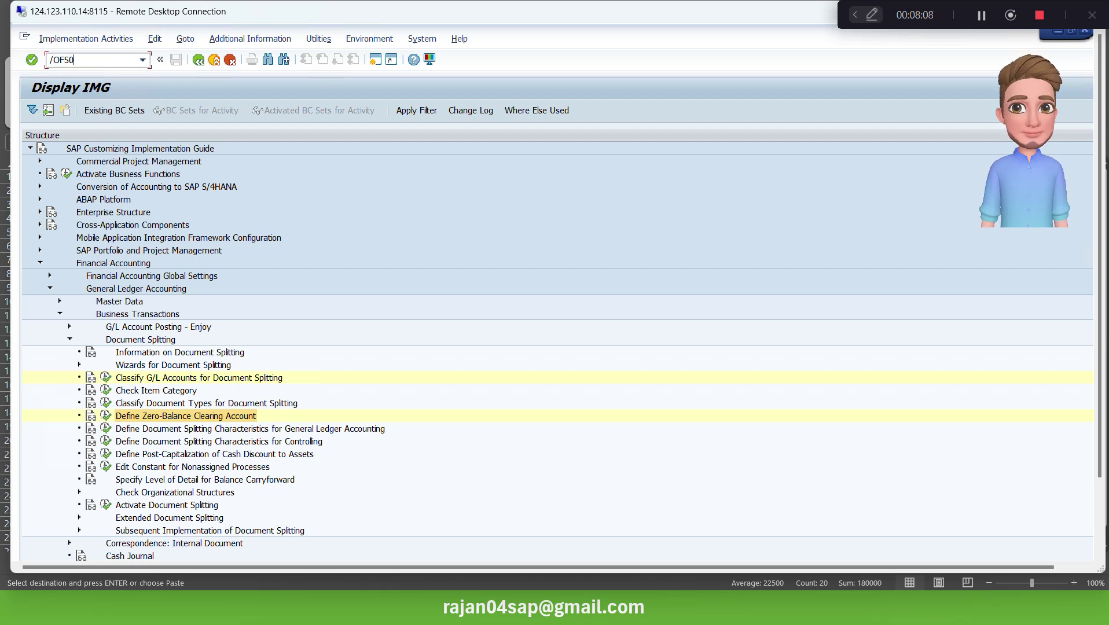
{"action": "type", "text": "0"}
{"action": "key", "text": "Return"}
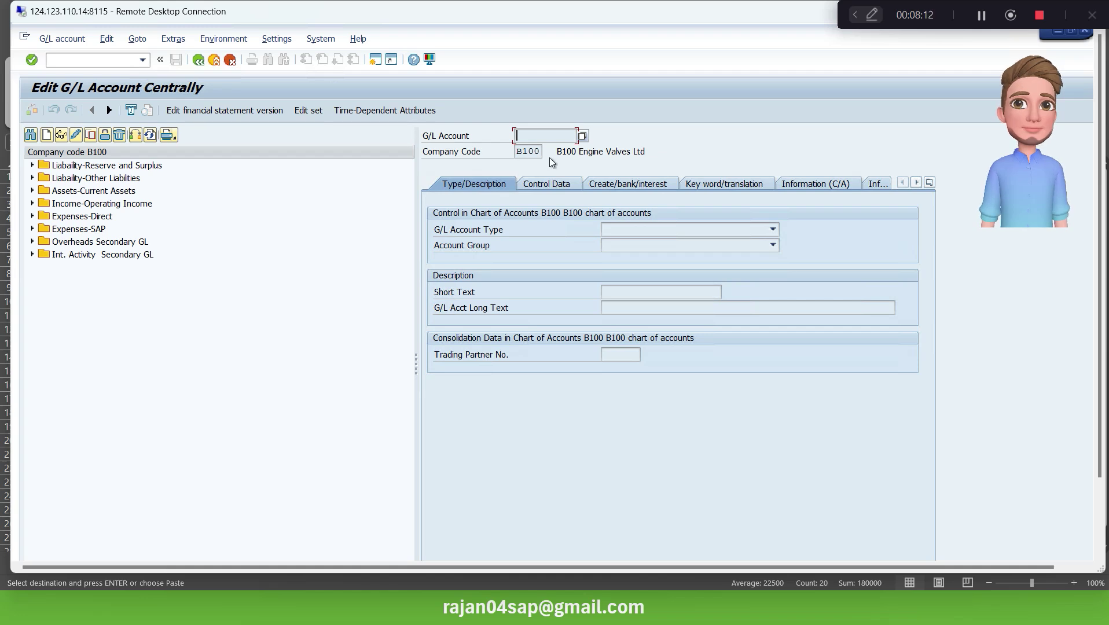
Switch the G/L account list to company code T100
{"action": "left_click", "coordinate": [136, 138]}
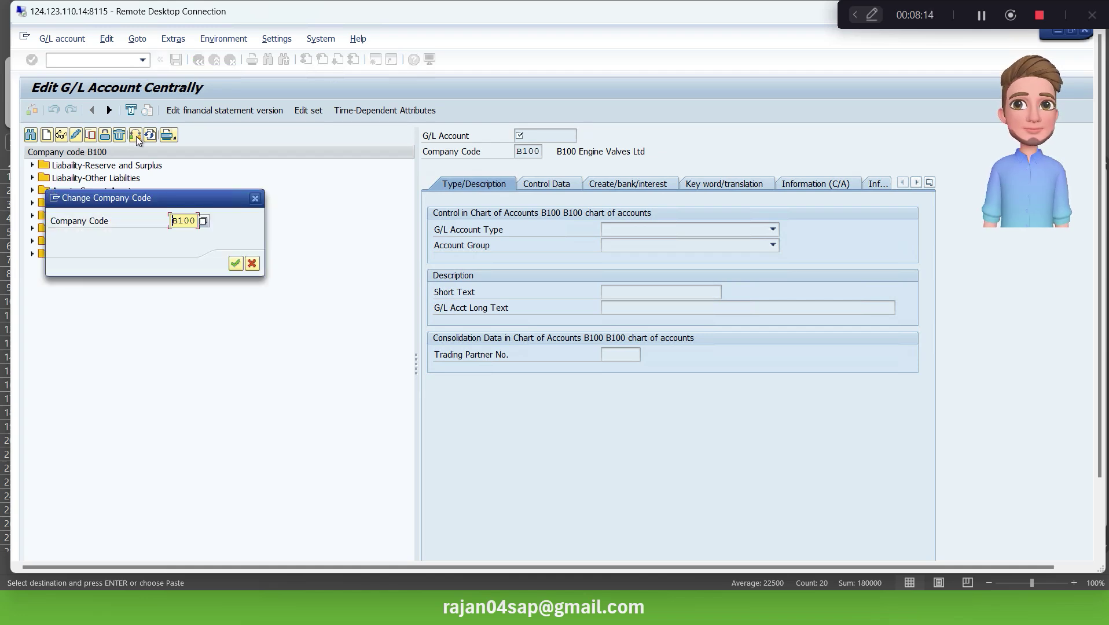
{"action": "key", "text": "Caps_Lock"}
{"action": "type", "text": "t"}
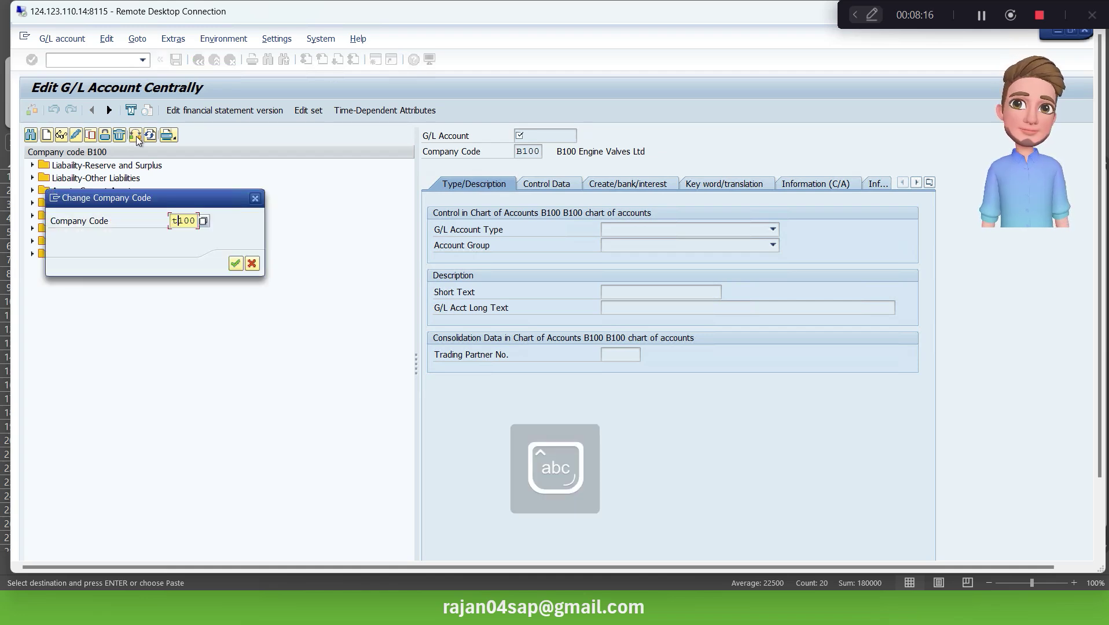
{"action": "key", "text": "Return"}
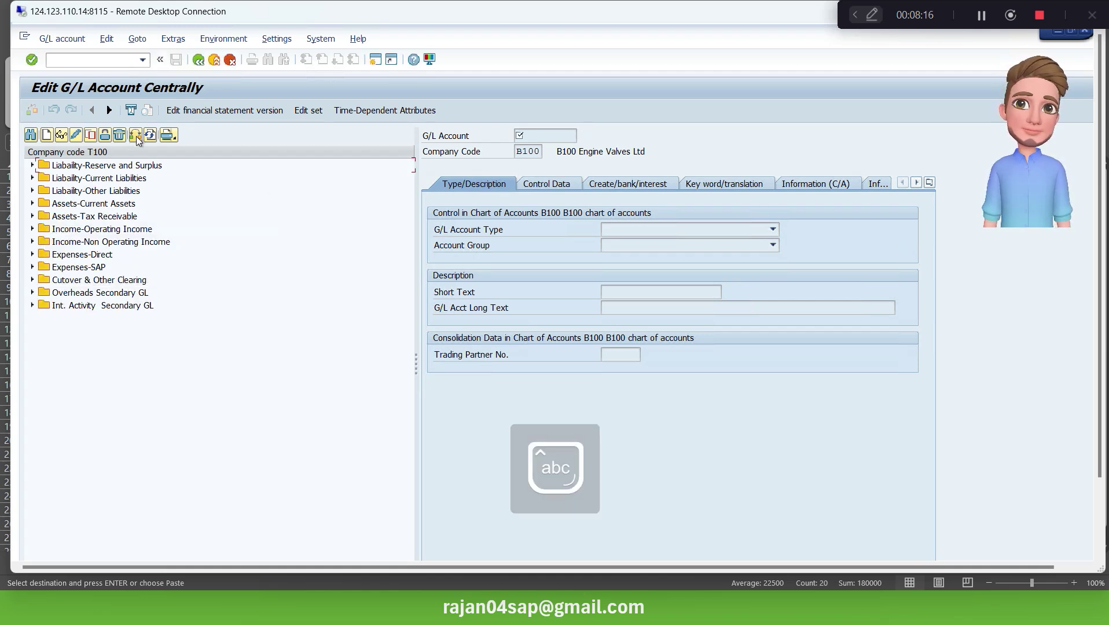
{"action": "left_click", "coordinate": [32, 178]}
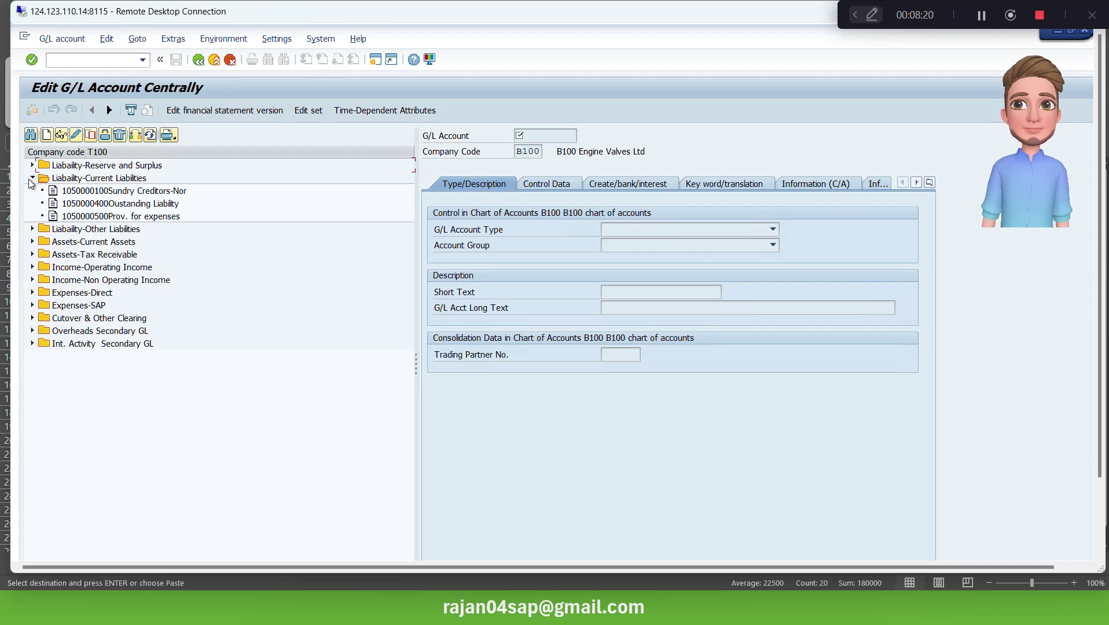
{"action": "key", "text": "Down"}
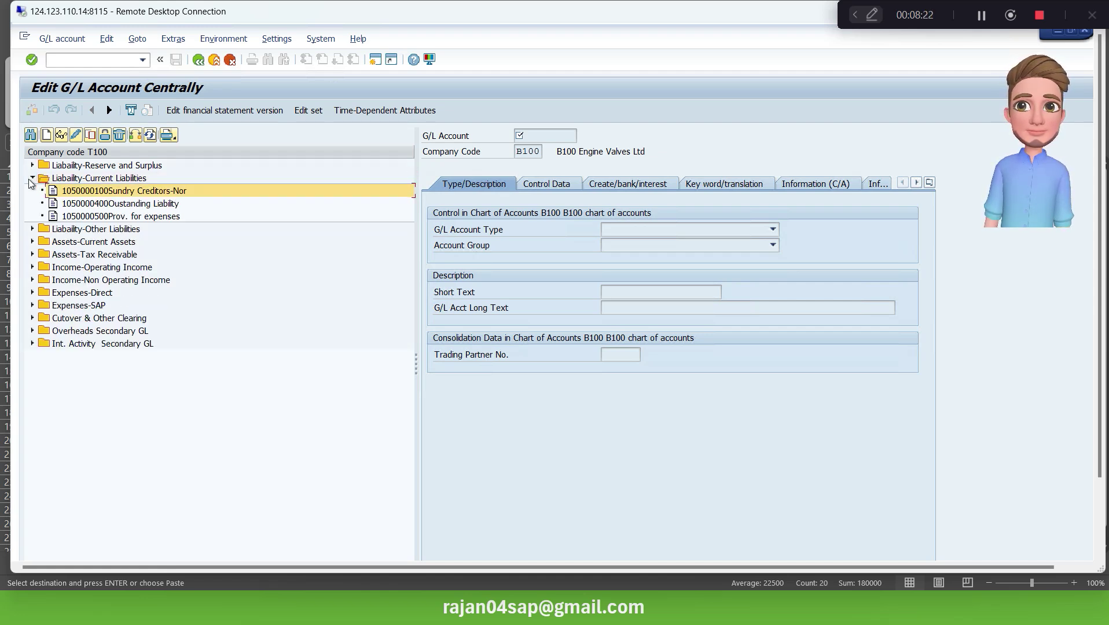
{"action": "key", "text": "Down"}
{"action": "key", "text": "Down"}
{"action": "key", "text": "Down"}
{"action": "key", "text": "Right"}
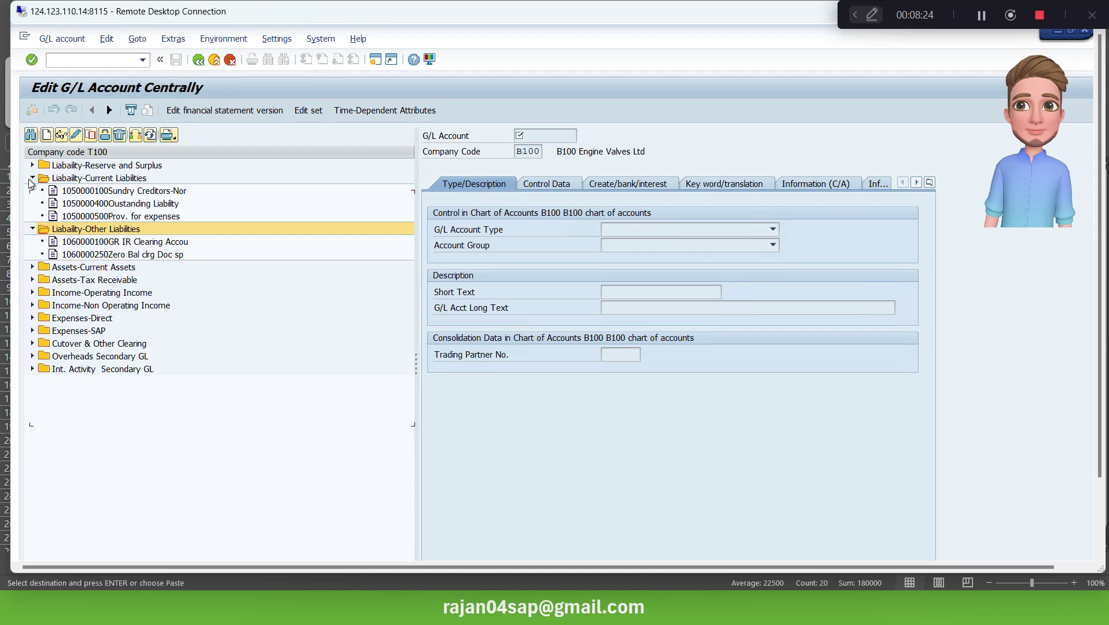
{"action": "key", "text": "Down"}
{"action": "key", "text": "Down"}
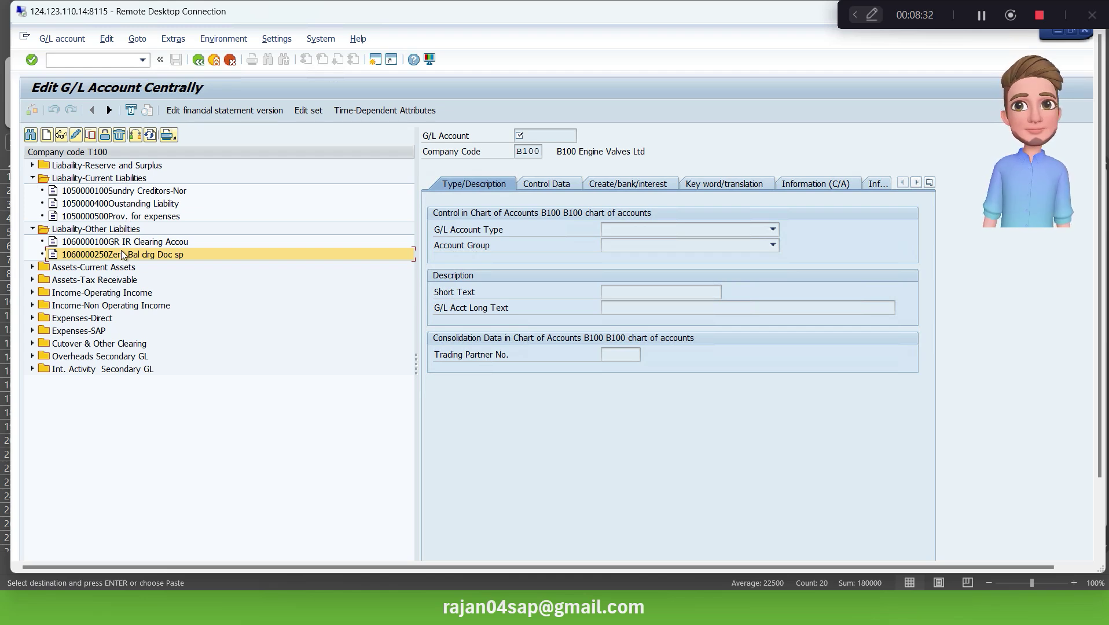
{"action": "left_click", "coordinate": [90, 136]}
{"action": "key", "text": "Tab"}
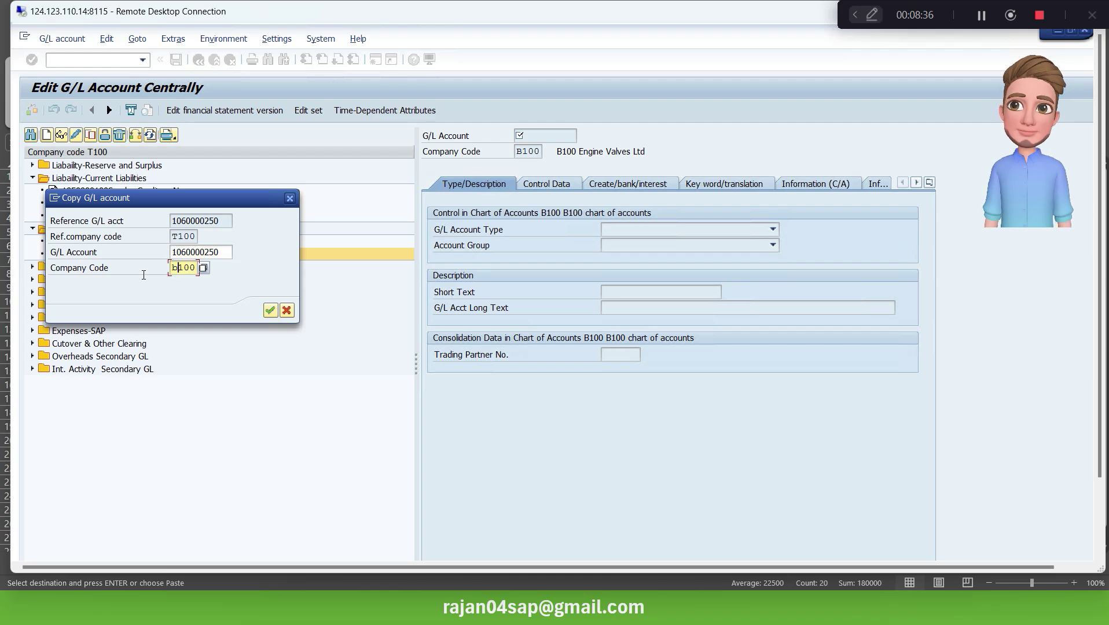
{"action": "type", "text": "B100"}
{"action": "key", "text": "Return"}
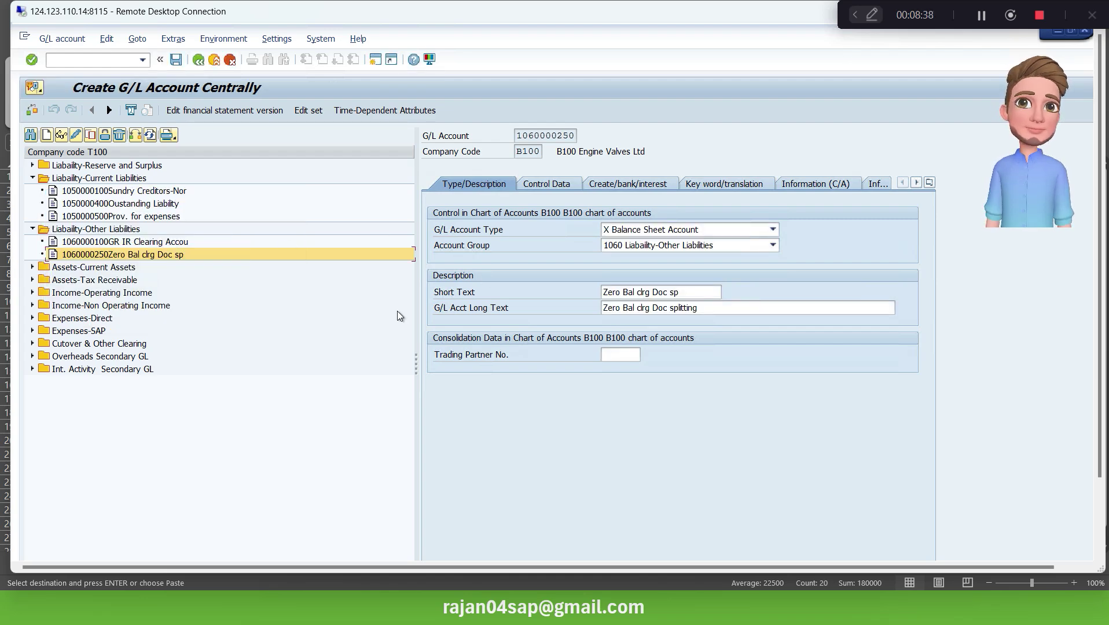
Review the copied account's control data and document creation settings, including the definition of its field status group SECC
{"action": "left_click", "coordinate": [548, 185]}
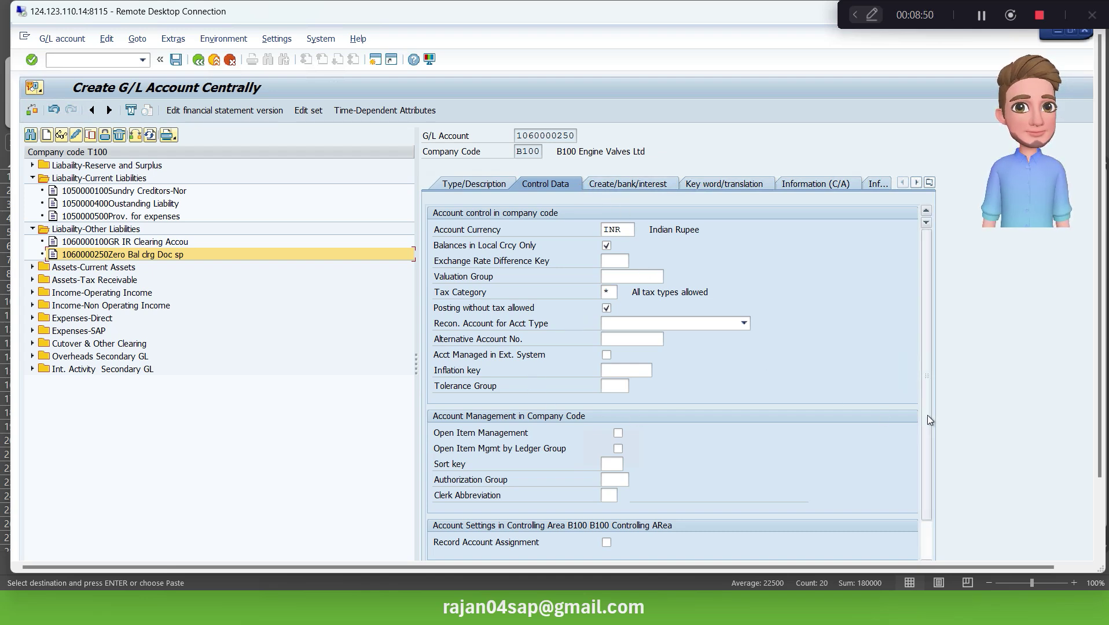
{"action": "left_click_drag", "start_coordinate": [928, 415], "coordinate": [926, 471]}
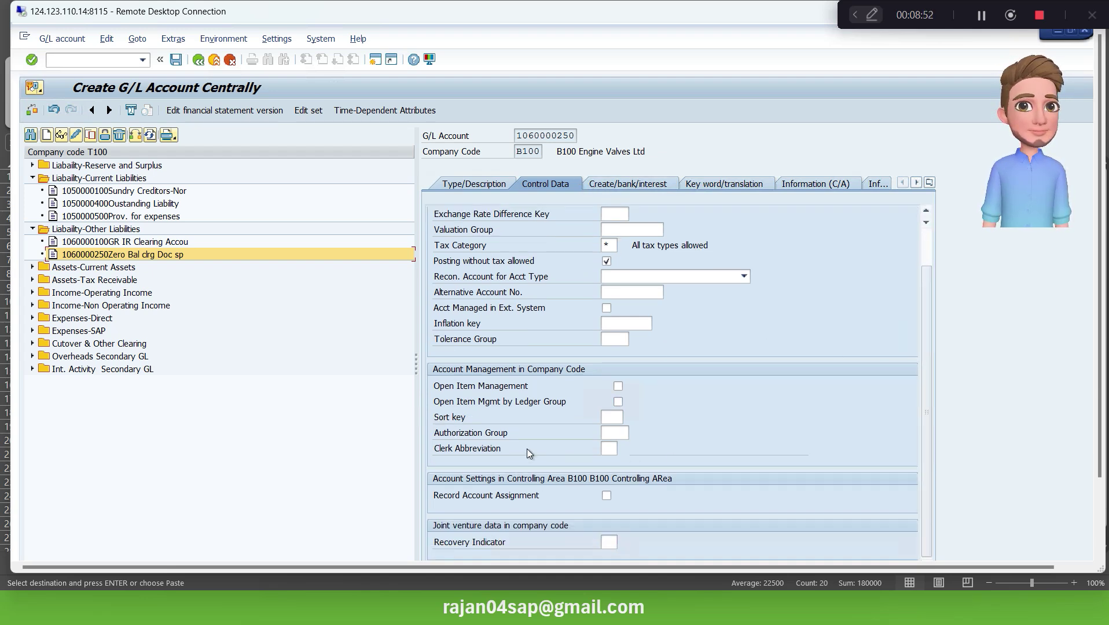
{"action": "left_click", "coordinate": [628, 184]}
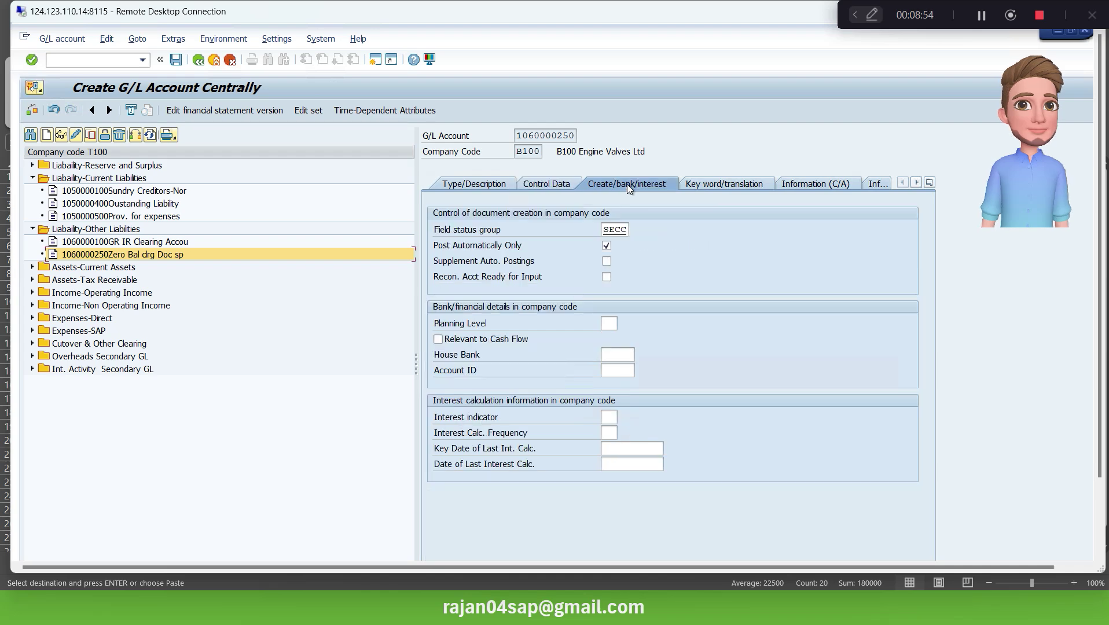
{"action": "double_click", "coordinate": [617, 229]}
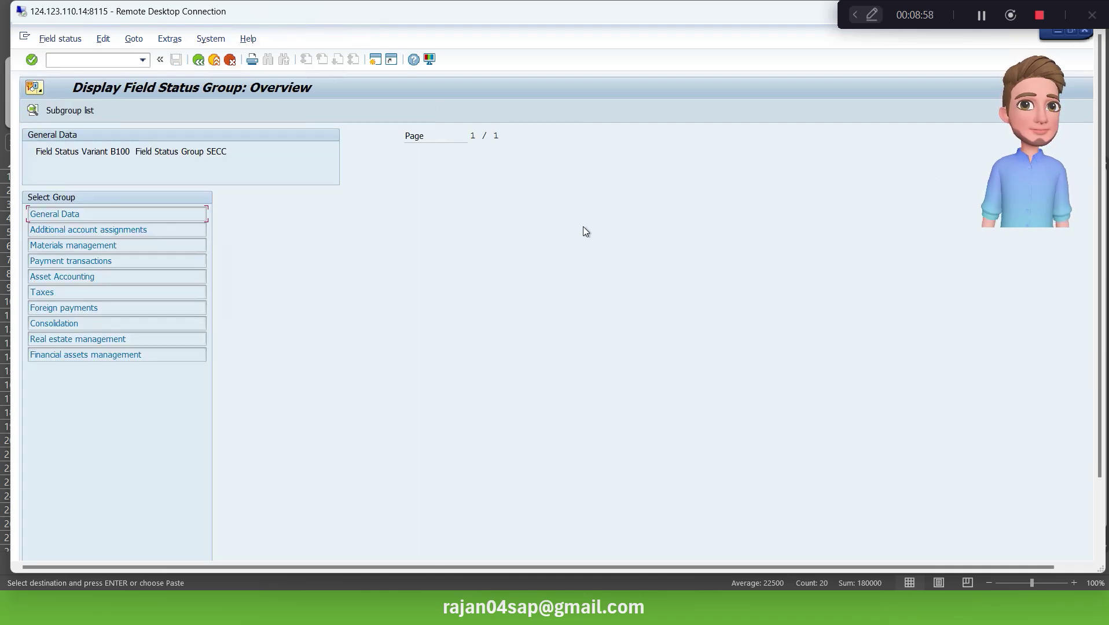
{"action": "left_click", "coordinate": [200, 61]}
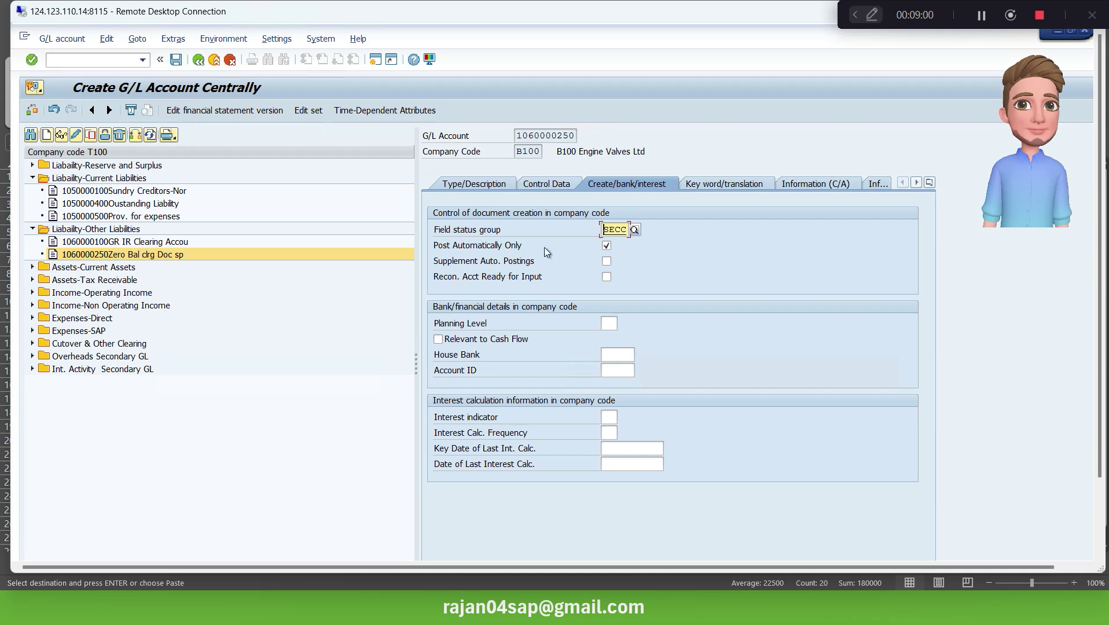
Set the account's field status group to G001, General (with text, assignment), and save the account in B100
{"action": "left_click", "coordinate": [636, 230]}
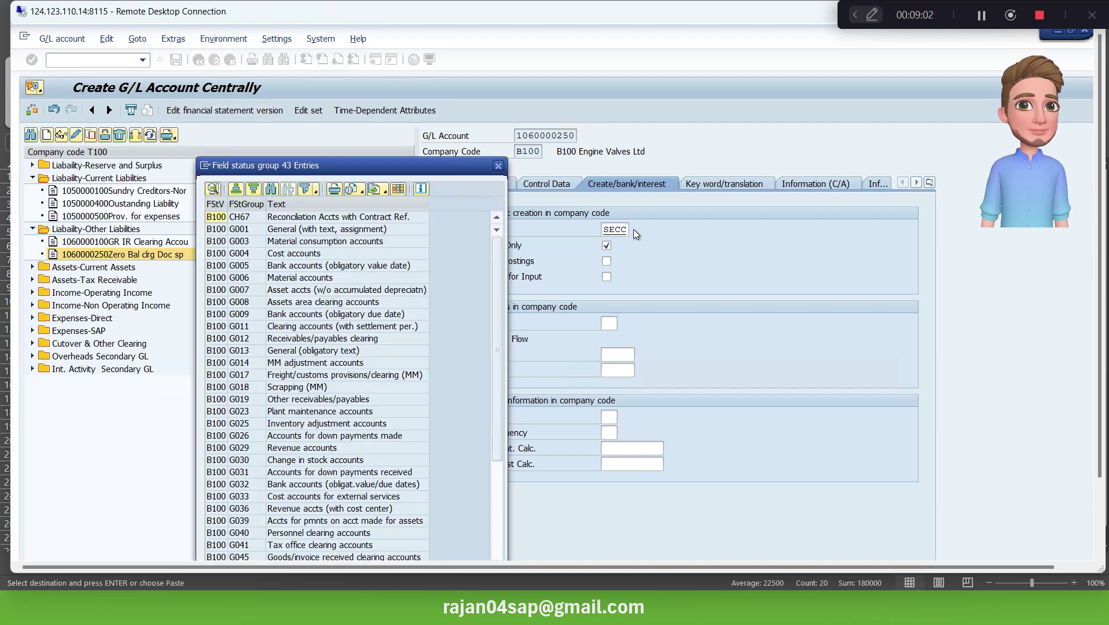
{"action": "left_click_drag", "start_coordinate": [497, 287], "coordinate": [472, 378]}
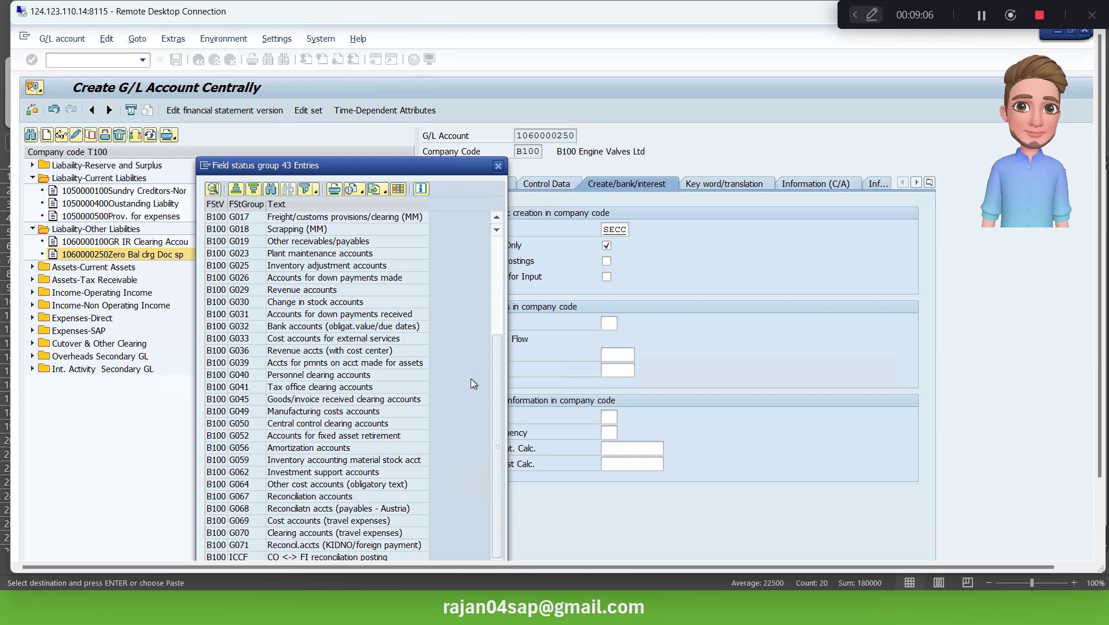
{"action": "left_click_drag", "start_coordinate": [382, 161], "coordinate": [433, 75]}
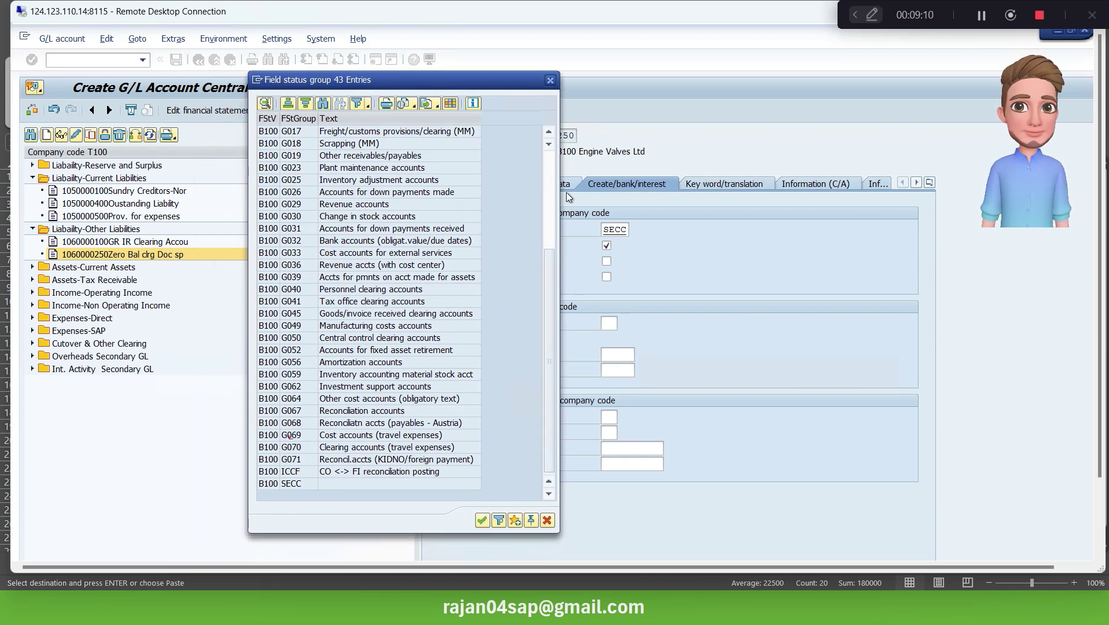
{"action": "left_click", "coordinate": [551, 168]}
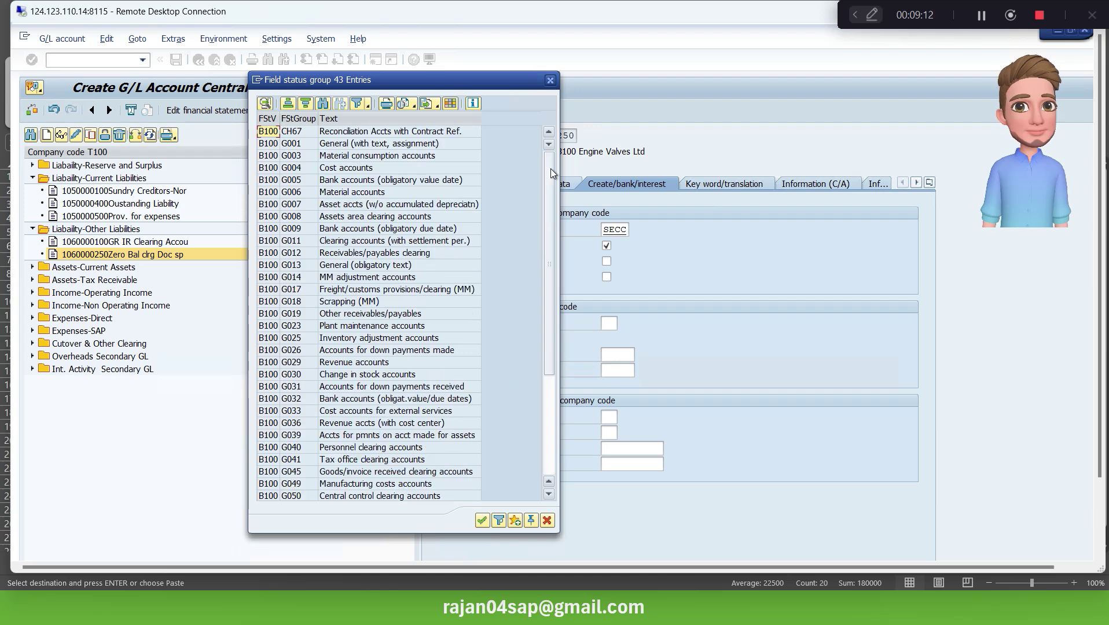
{"action": "left_click", "coordinate": [346, 145]}
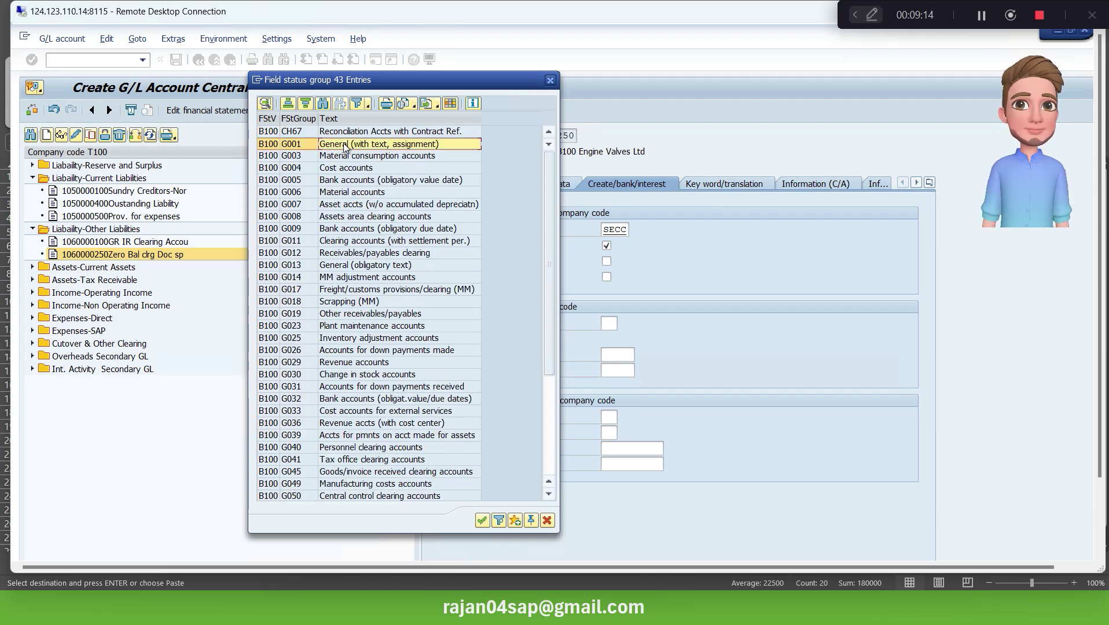
{"action": "left_click", "coordinate": [483, 520]}
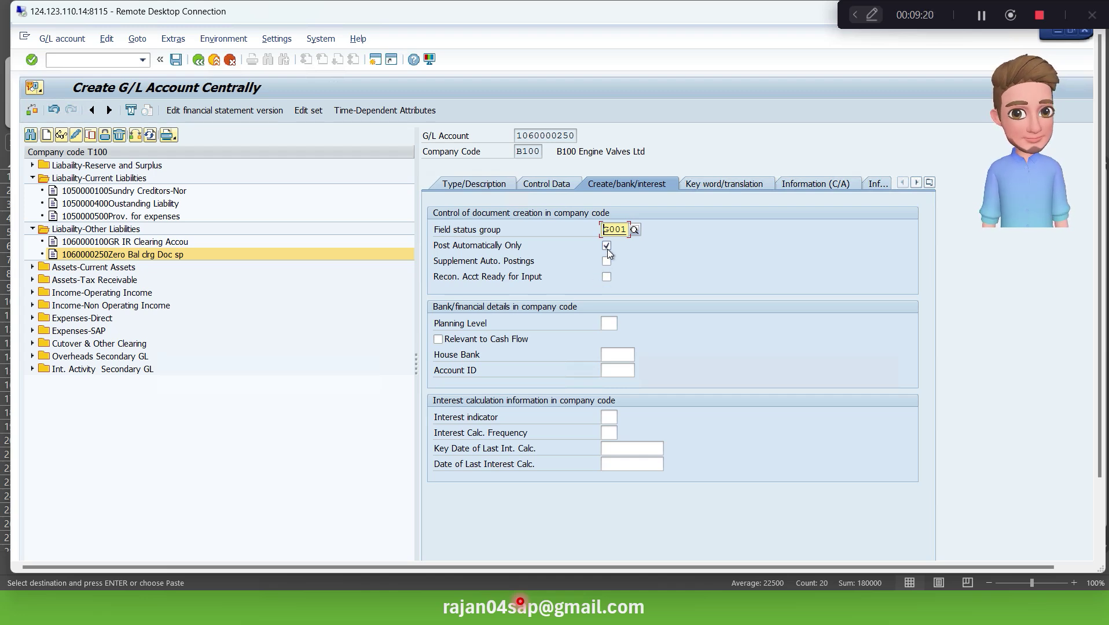
{"action": "key", "text": "ctrl+s"}
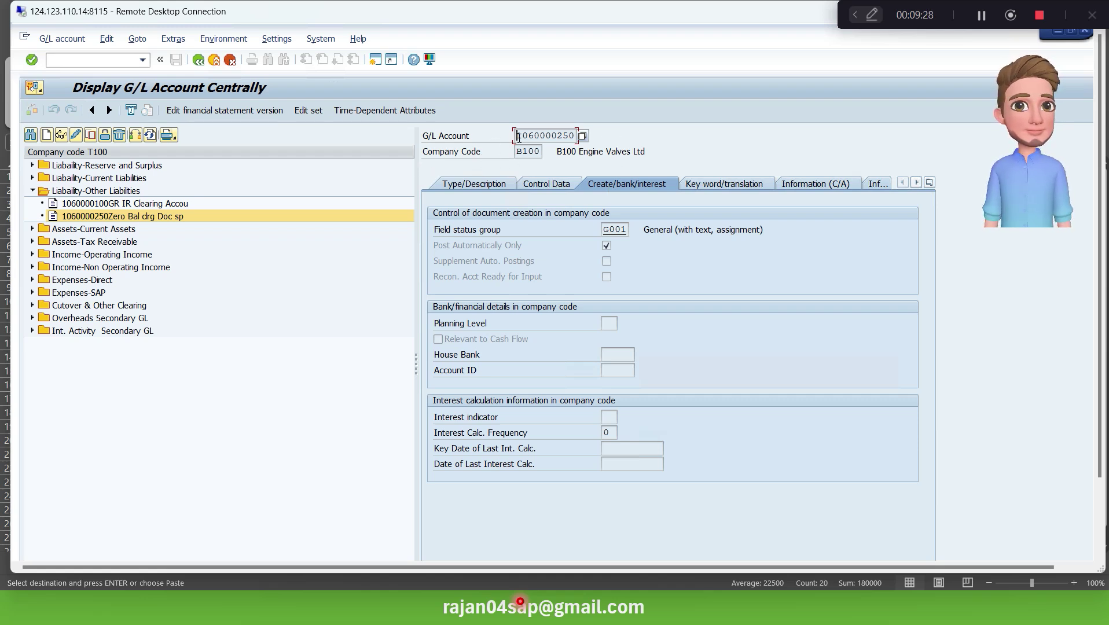
Copy the saved clearing account's G/L number and return to the implementation guide session
{"action": "left_click_drag", "start_coordinate": [518, 137], "coordinate": [572, 135]}
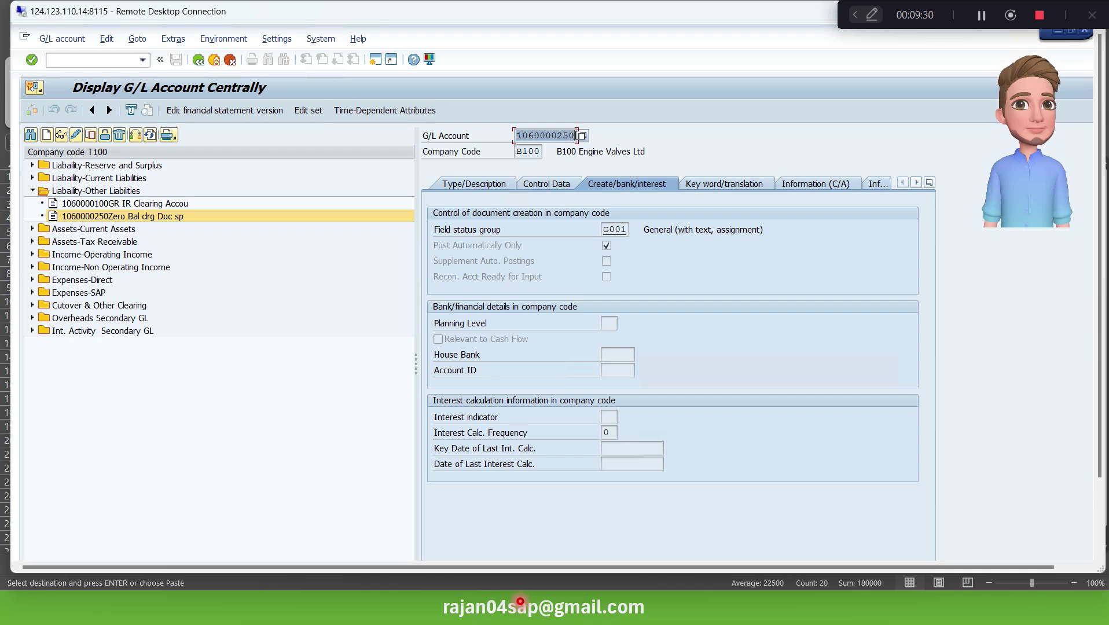
{"action": "left_click", "coordinate": [575, 136]}
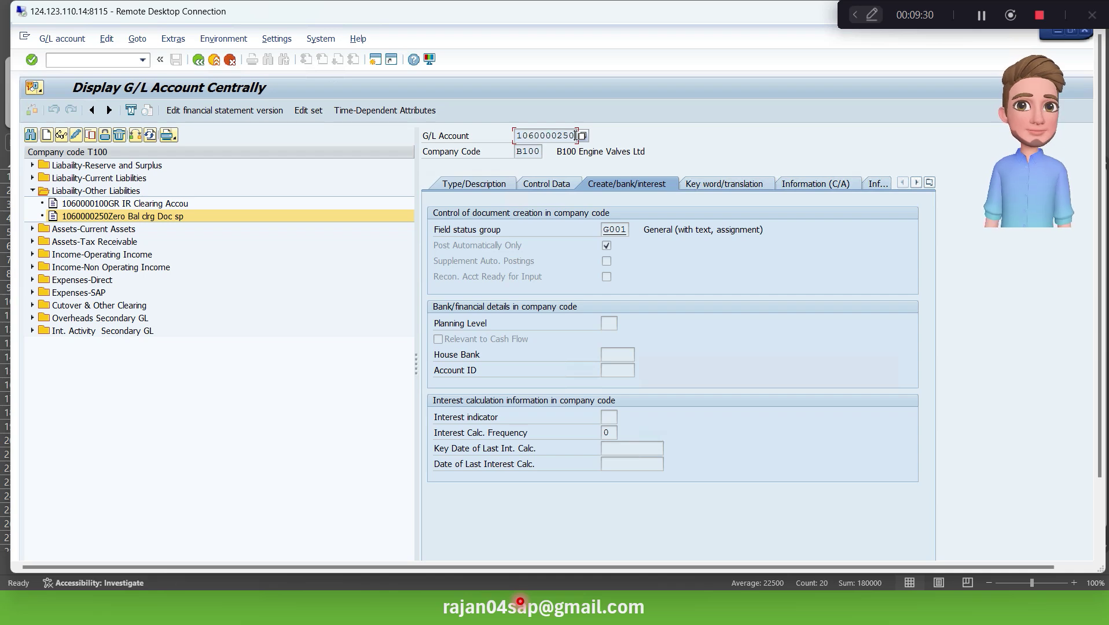
{"action": "double_click", "coordinate": [497, 15]}
{"action": "key", "text": "alt+Tab"}
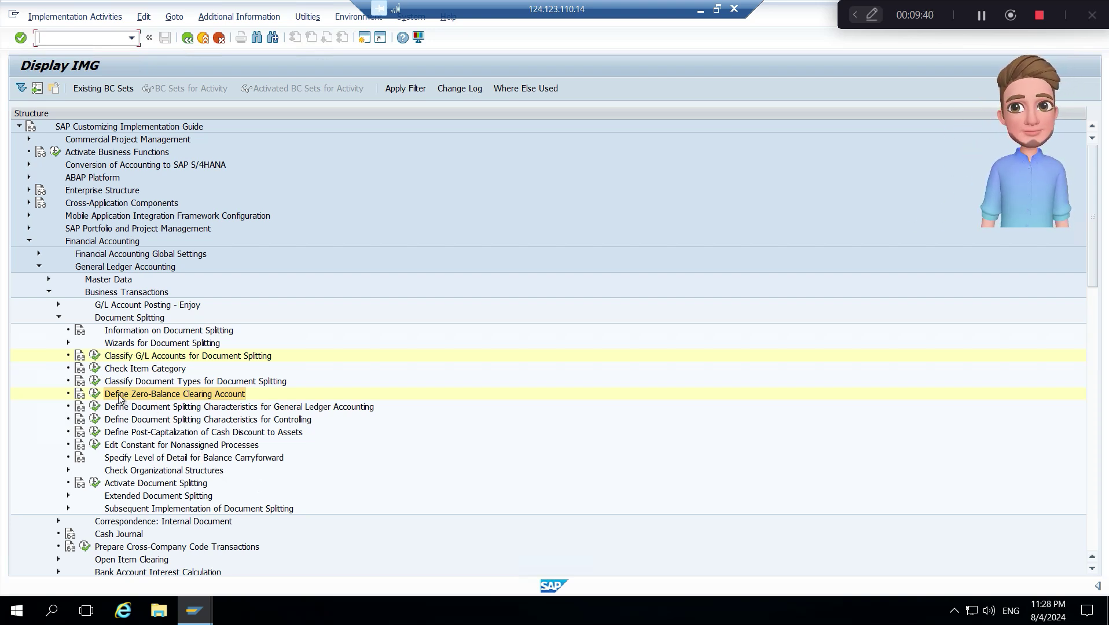
Check which clearing account is assigned to account key 000 for chart of accounts T100, then return to the implementation guide
{"action": "left_click", "coordinate": [96, 396]}
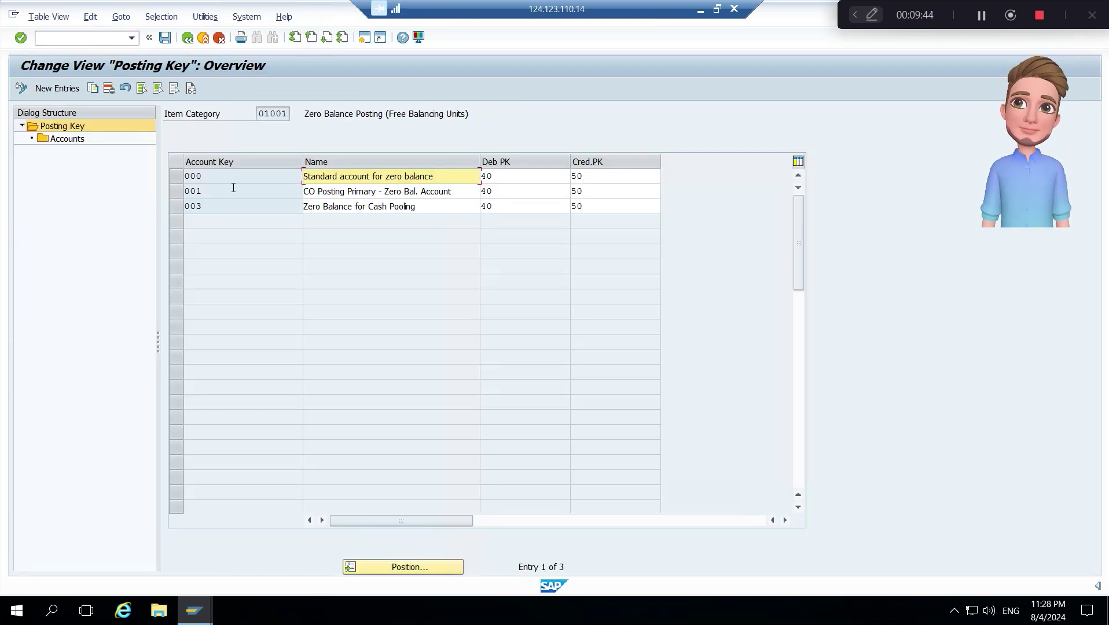
{"action": "left_click", "coordinate": [174, 179]}
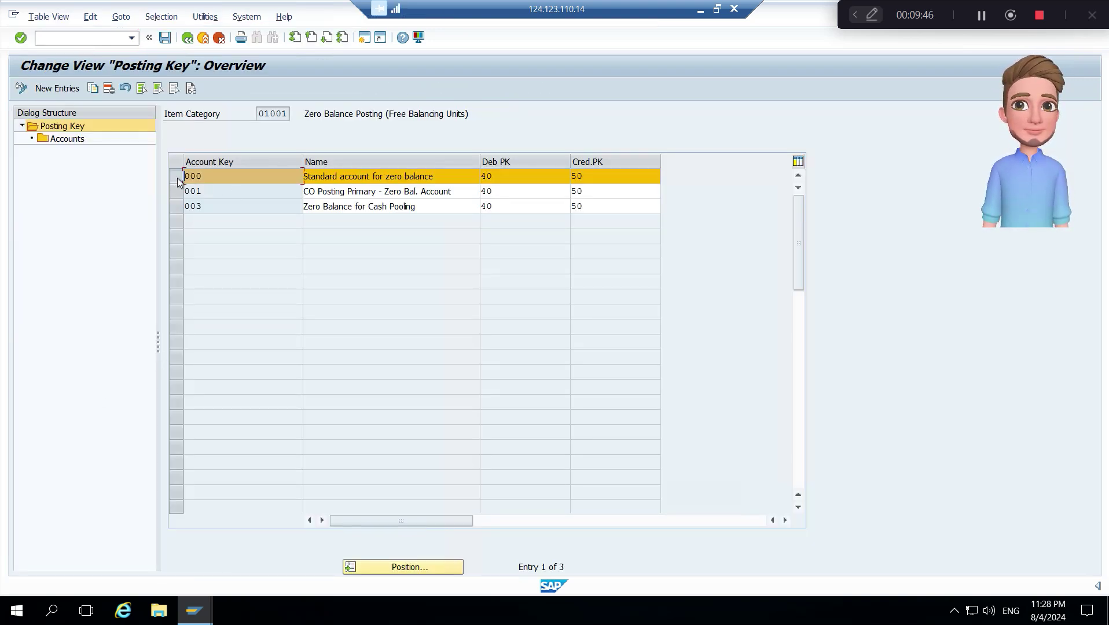
{"action": "left_click", "coordinate": [62, 142]}
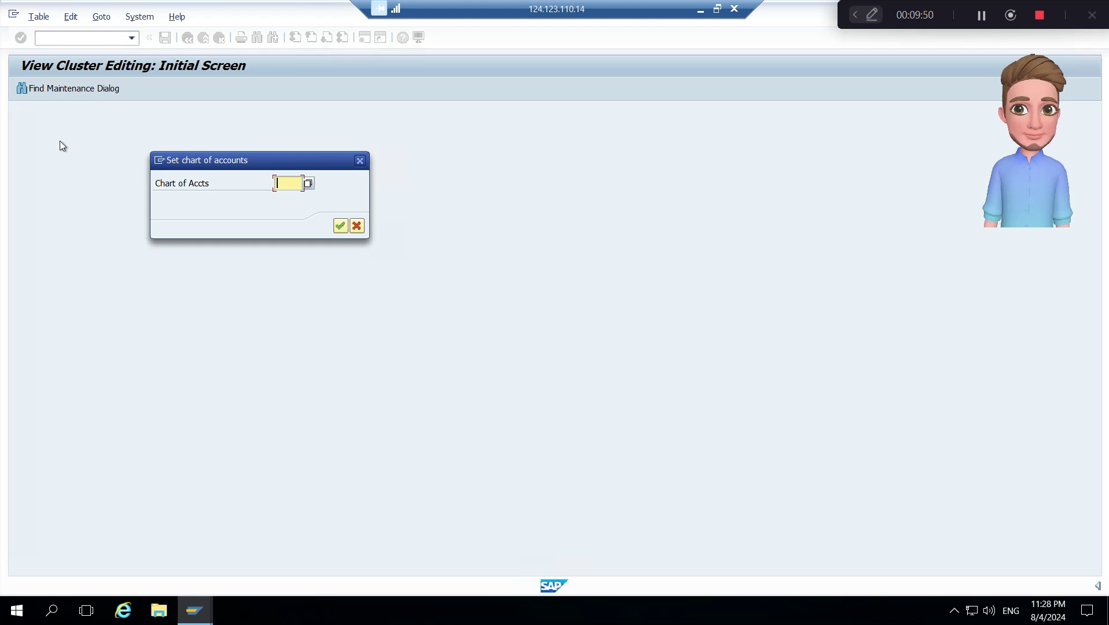
{"action": "type", "text": "t100"}
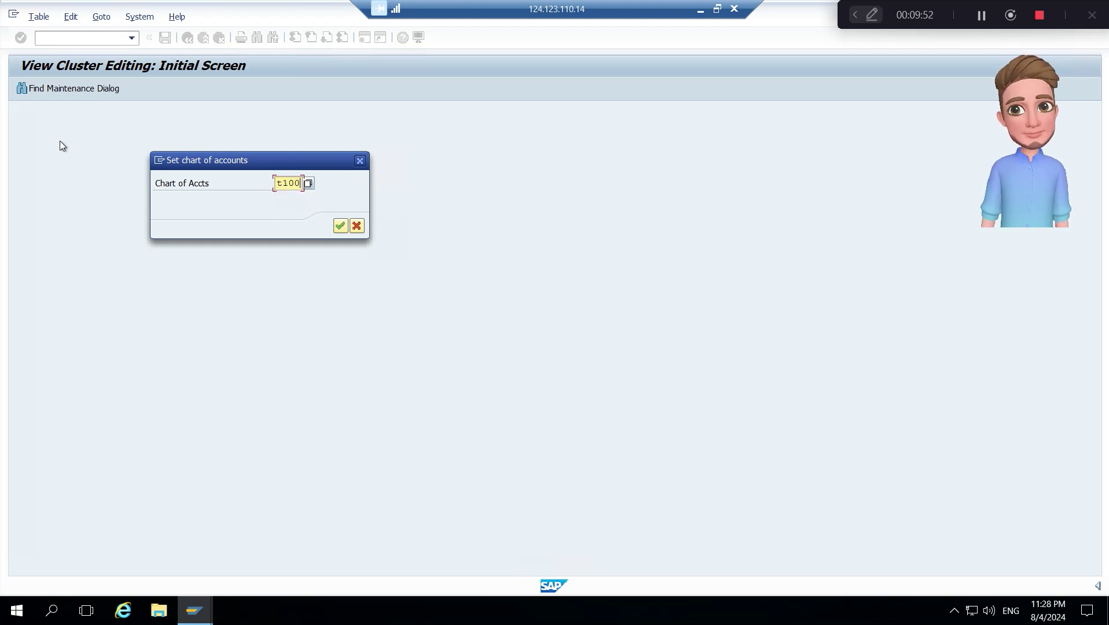
{"action": "key", "text": "Return"}
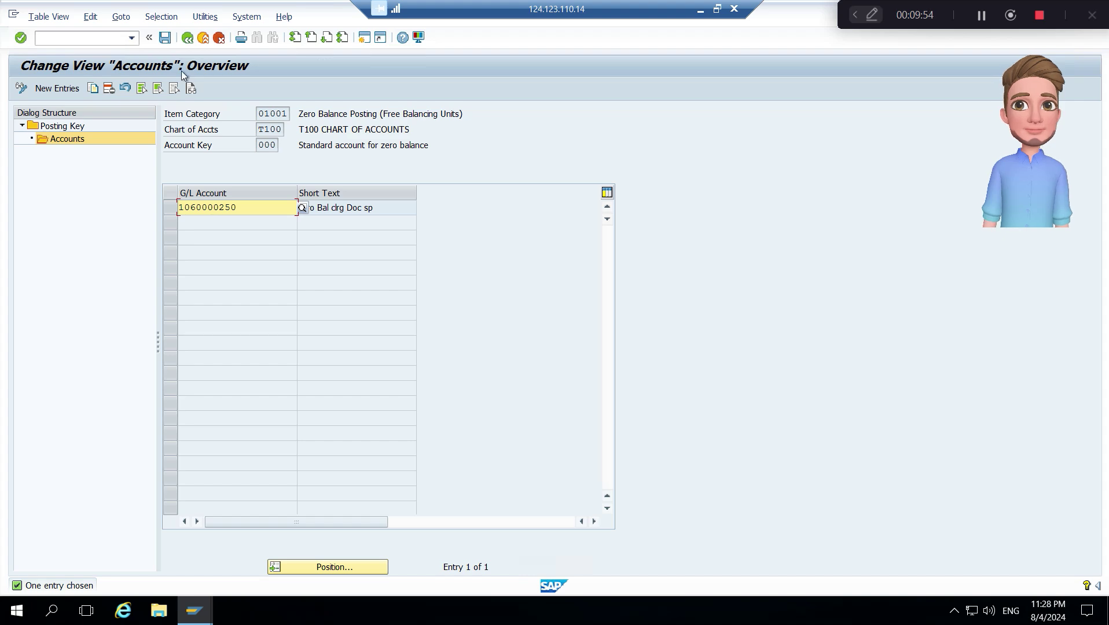
{"action": "left_click", "coordinate": [188, 37]}
{"action": "left_click", "coordinate": [188, 37]}
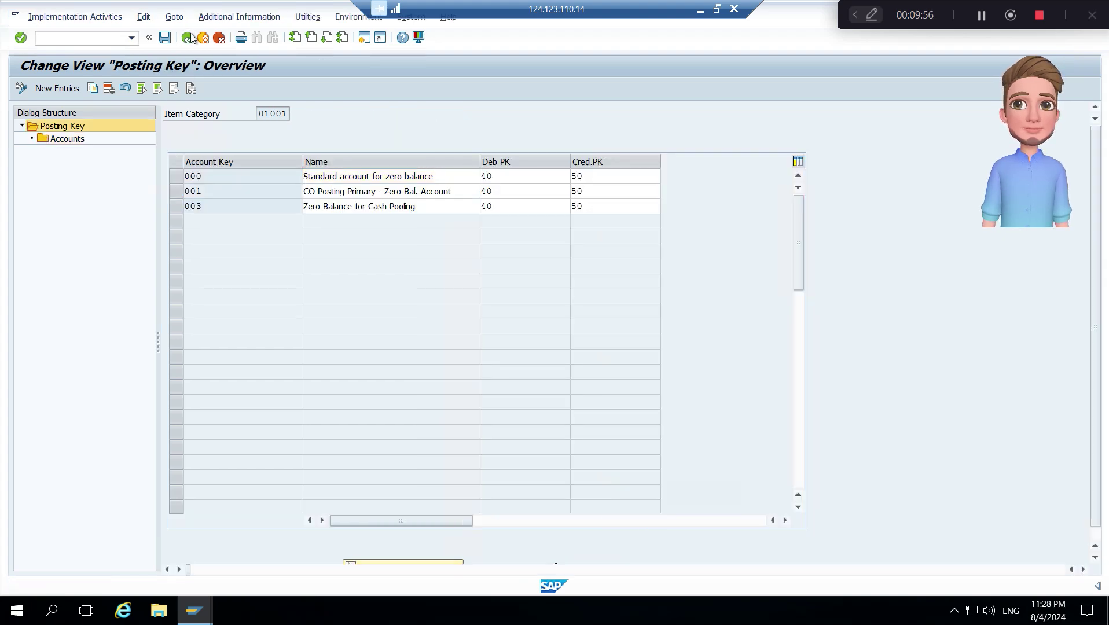
Reopen Define Zero-Balance Clearing Account, display the accounts of key 000 for chart of accounts B100 and start new entries
{"action": "left_click", "coordinate": [95, 398]}
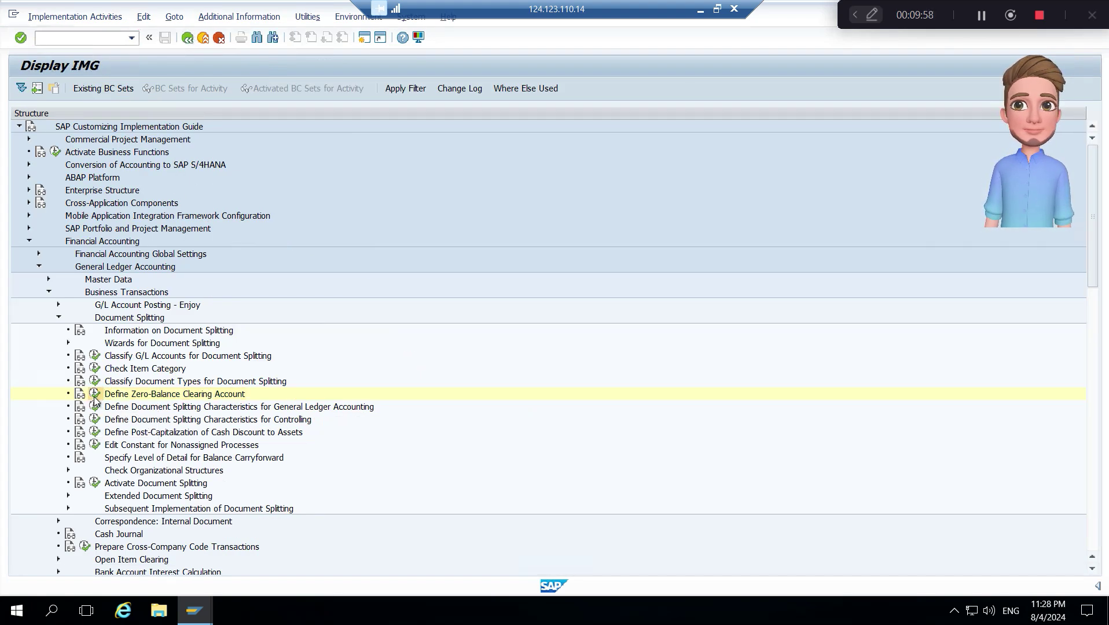
{"action": "left_click", "coordinate": [176, 178]}
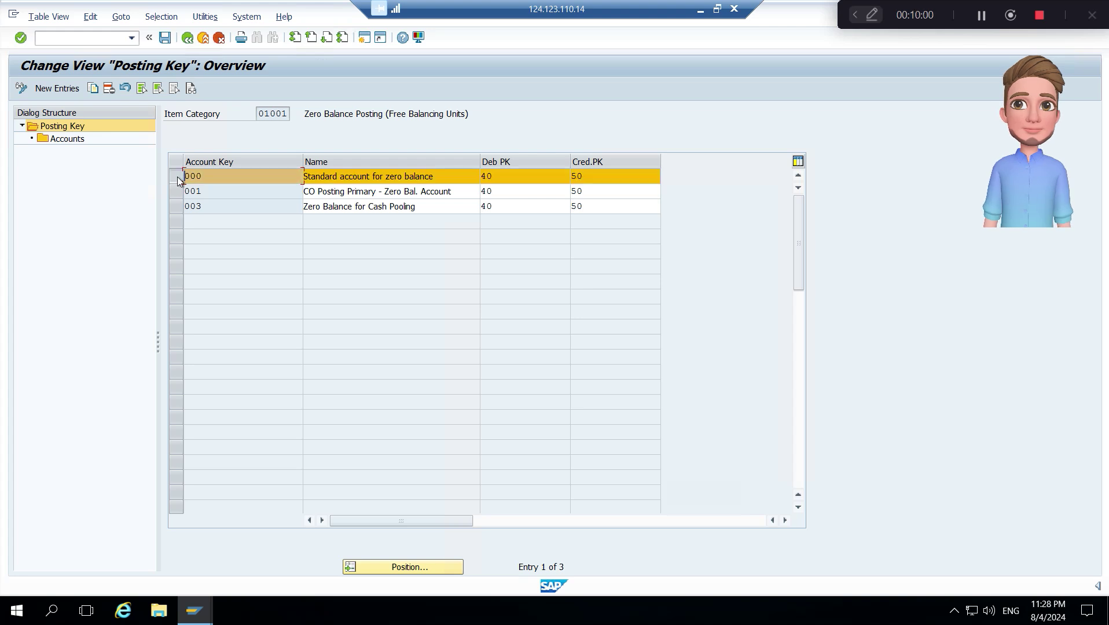
{"action": "double_click", "coordinate": [64, 139]}
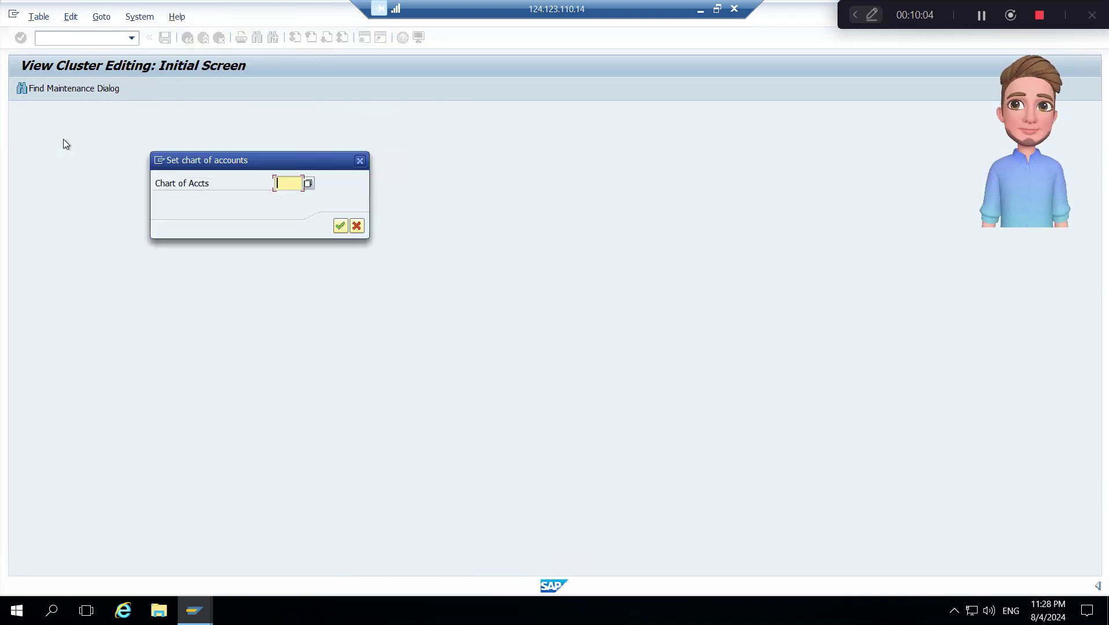
{"action": "type", "text": "B100"}
{"action": "key", "text": "Return"}
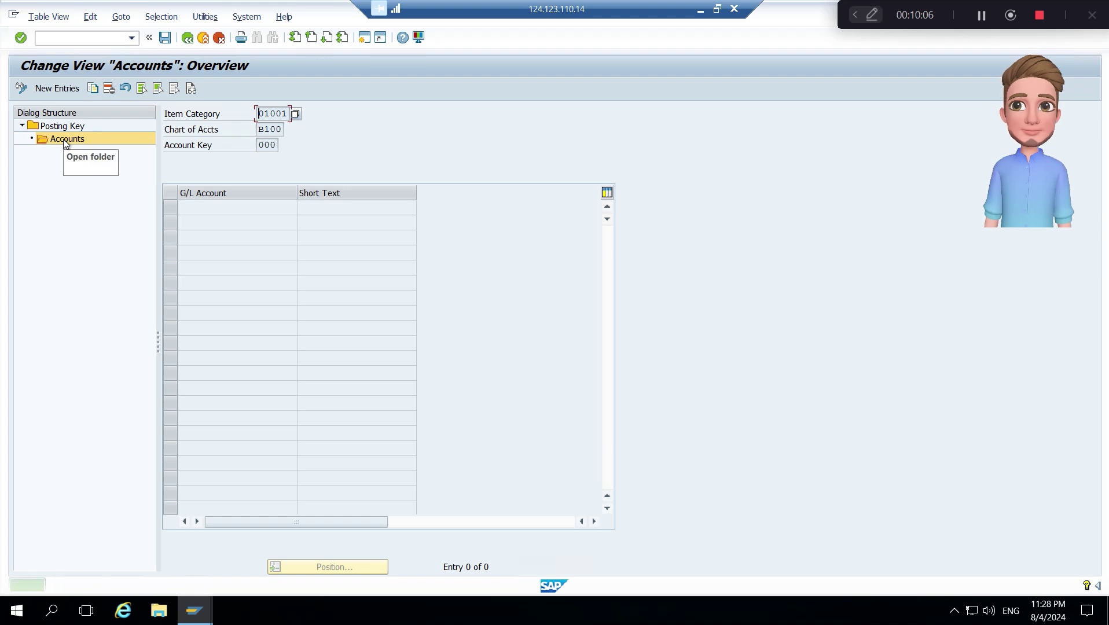
{"action": "left_click", "coordinate": [57, 88]}
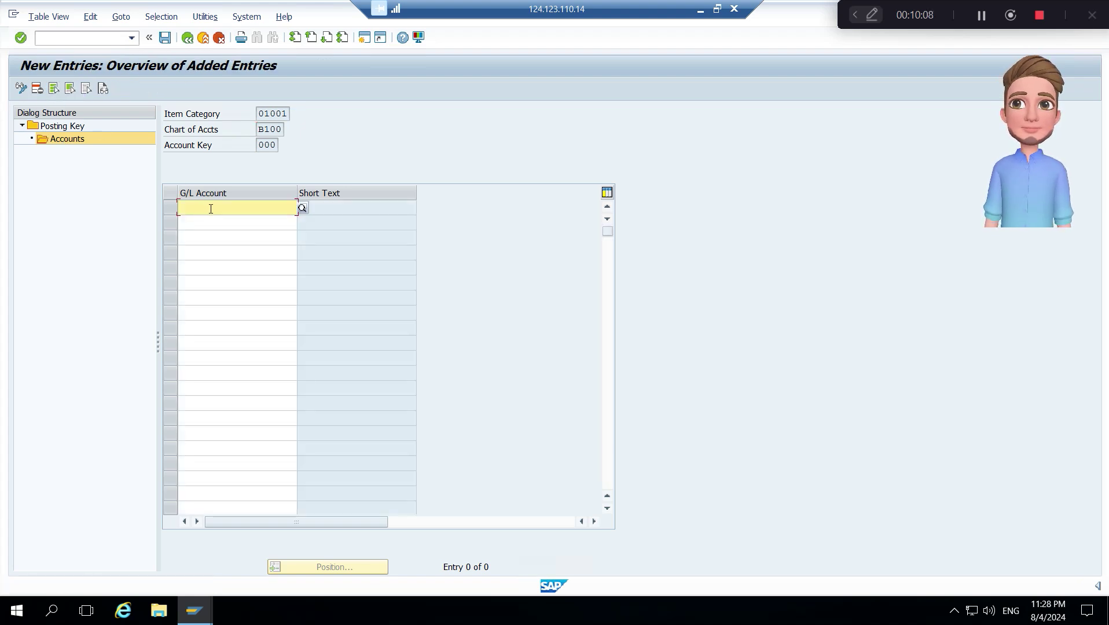
Enter the copied G/L number of the clearing account for account key 000 and save it in the proposed customizing request
{"action": "key", "text": "ctrl+v"}
{"action": "key", "text": "Return"}
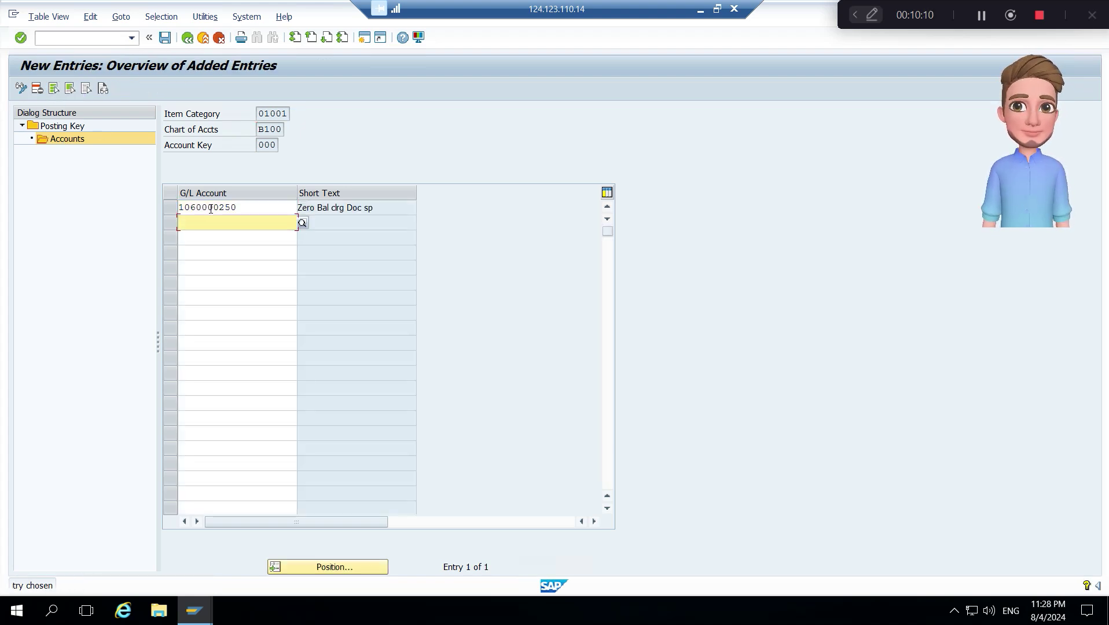
{"action": "key", "text": "ctrl+s"}
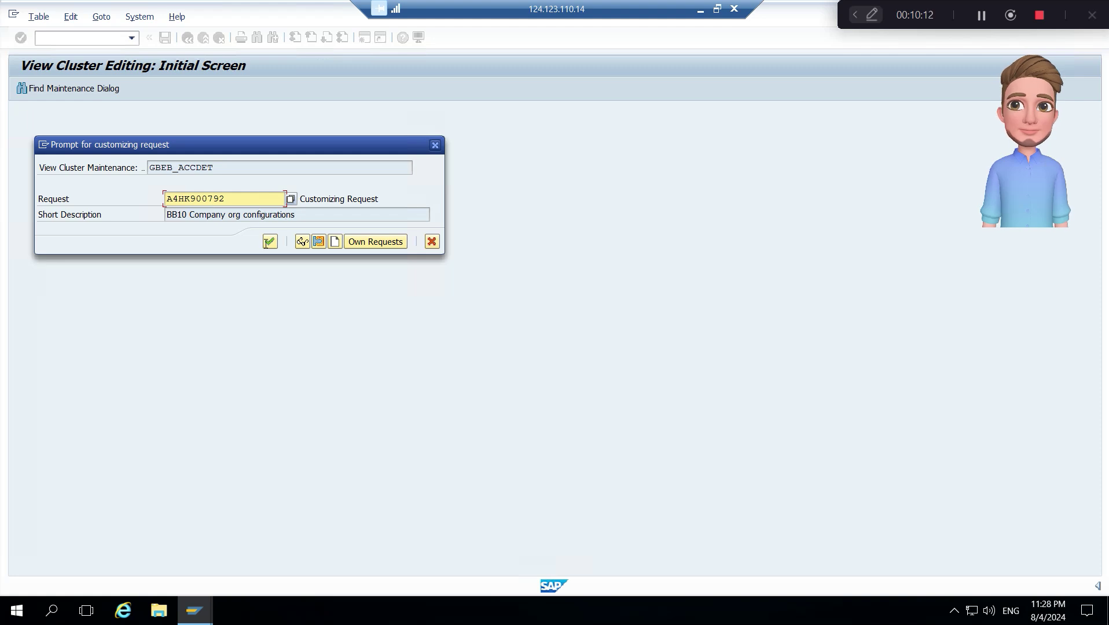
{"action": "left_click", "coordinate": [272, 244]}
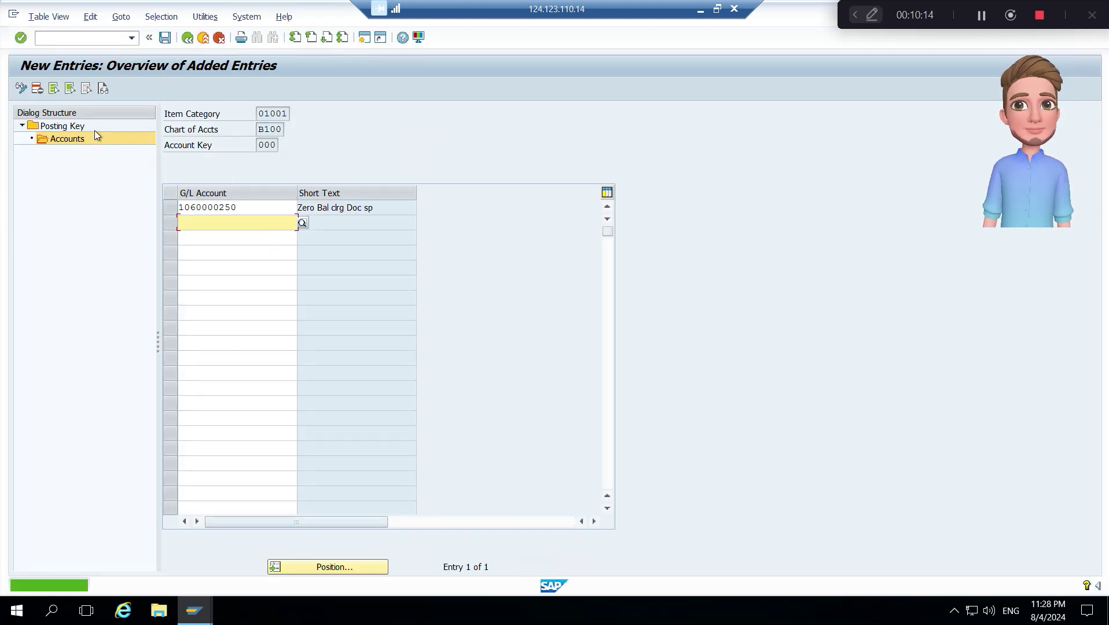
Assign the same zero-balance clearing account to account key 001, CO Posting Primary - Zero Bal. Account, and save
{"action": "double_click", "coordinate": [72, 129]}
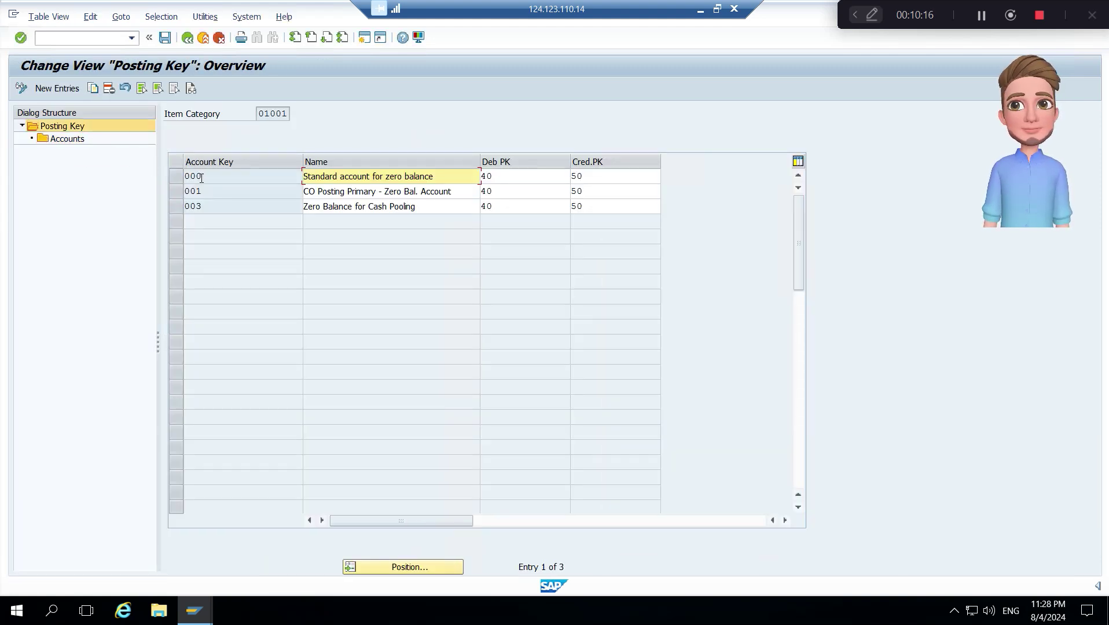
{"action": "left_click", "coordinate": [183, 195]}
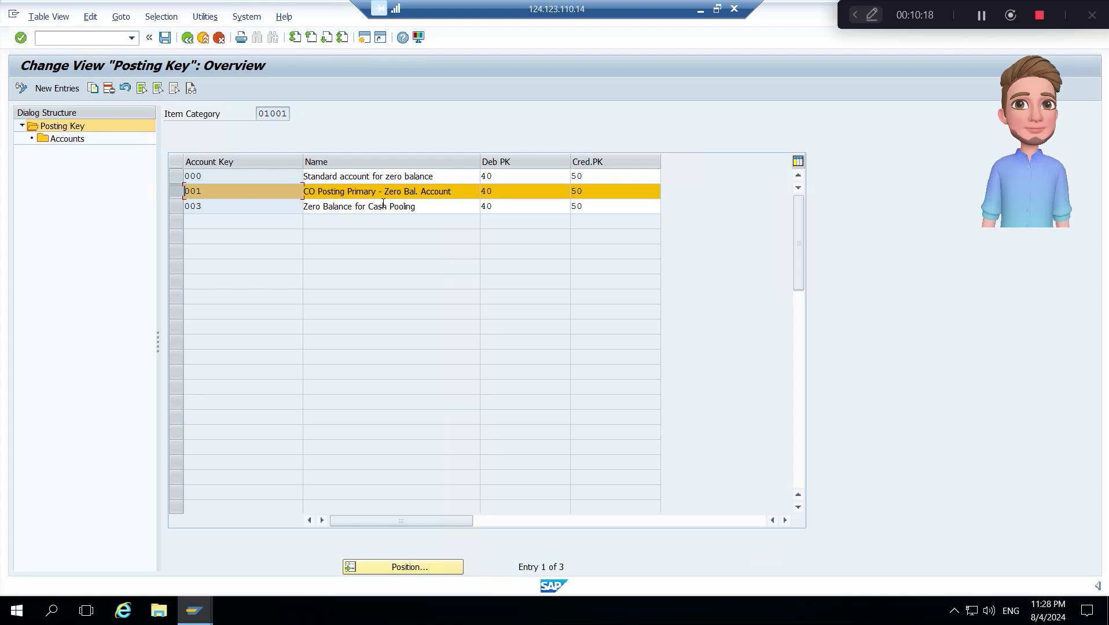
{"action": "double_click", "coordinate": [60, 140]}
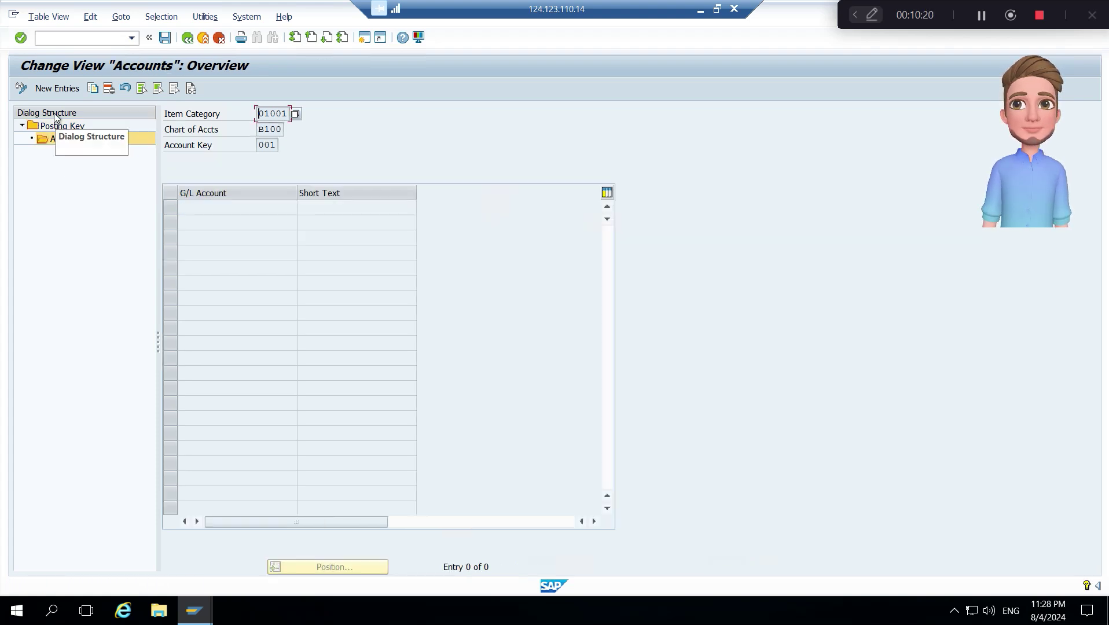
{"action": "left_click", "coordinate": [54, 92]}
{"action": "key", "text": "ctrl+v"}
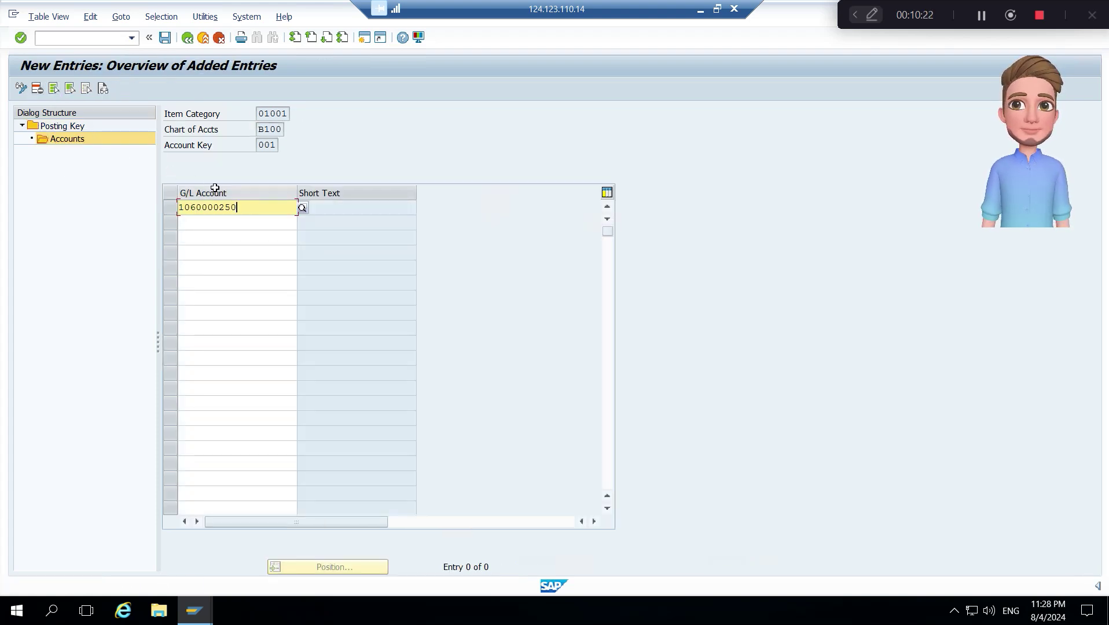
{"action": "key", "text": "Return"}
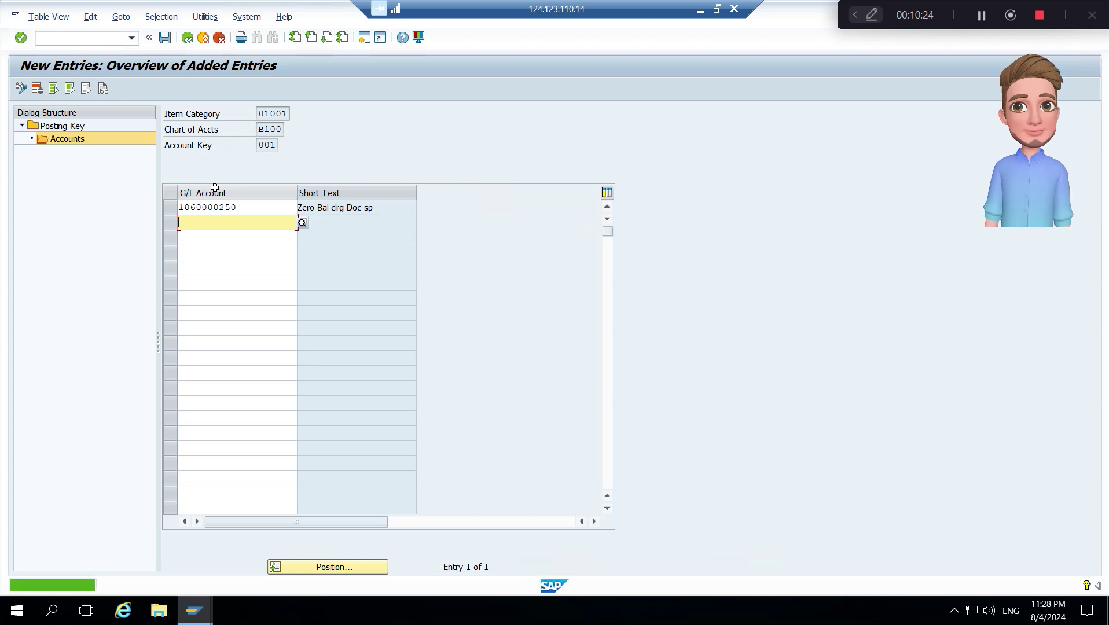
{"action": "key", "text": "ctrl+s"}
{"action": "left_click", "coordinate": [187, 37]}
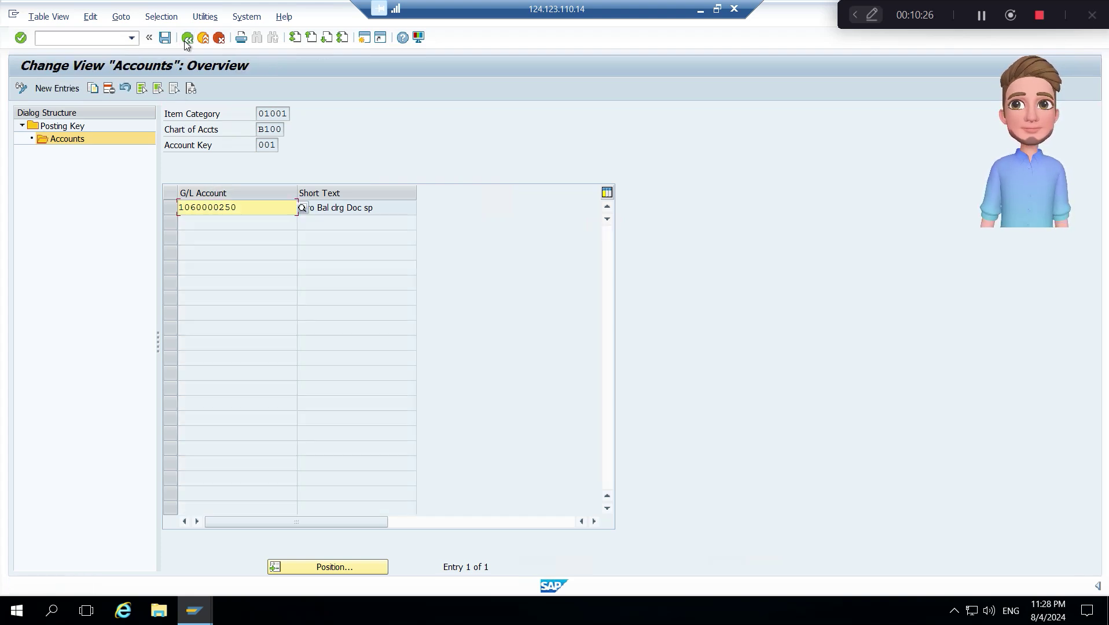
Assign the same clearing account to account key 003, Zero Balance for Cash Pooling, save and go back to the posting key overview
{"action": "double_click", "coordinate": [63, 127]}
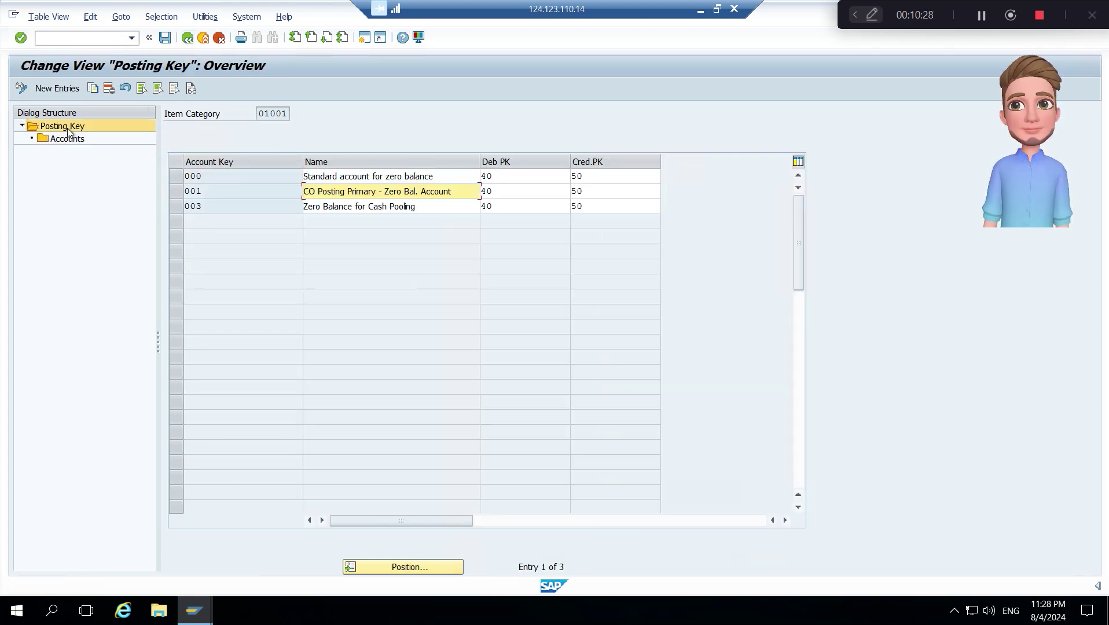
{"action": "left_click", "coordinate": [176, 206]}
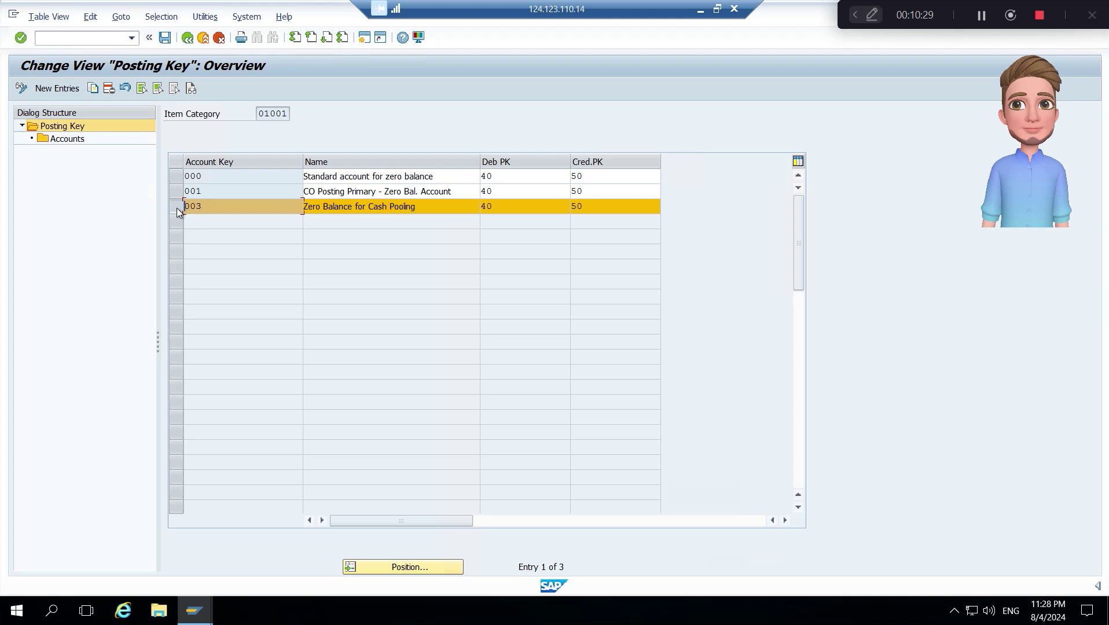
{"action": "double_click", "coordinate": [60, 139]}
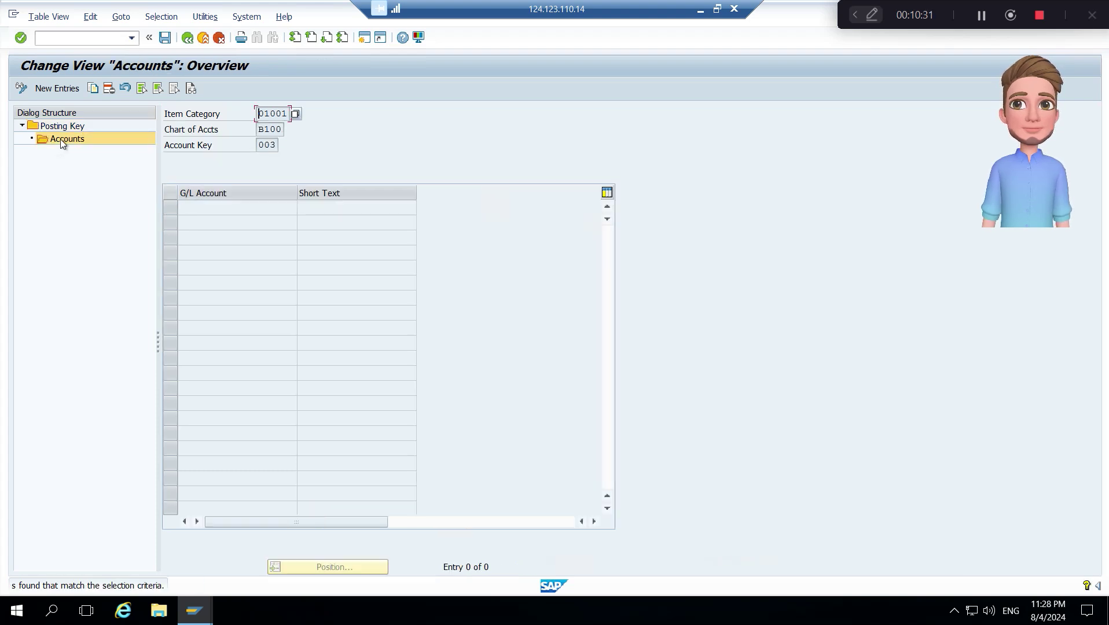
{"action": "left_click", "coordinate": [58, 89]}
{"action": "type", "text": "1060000250"}
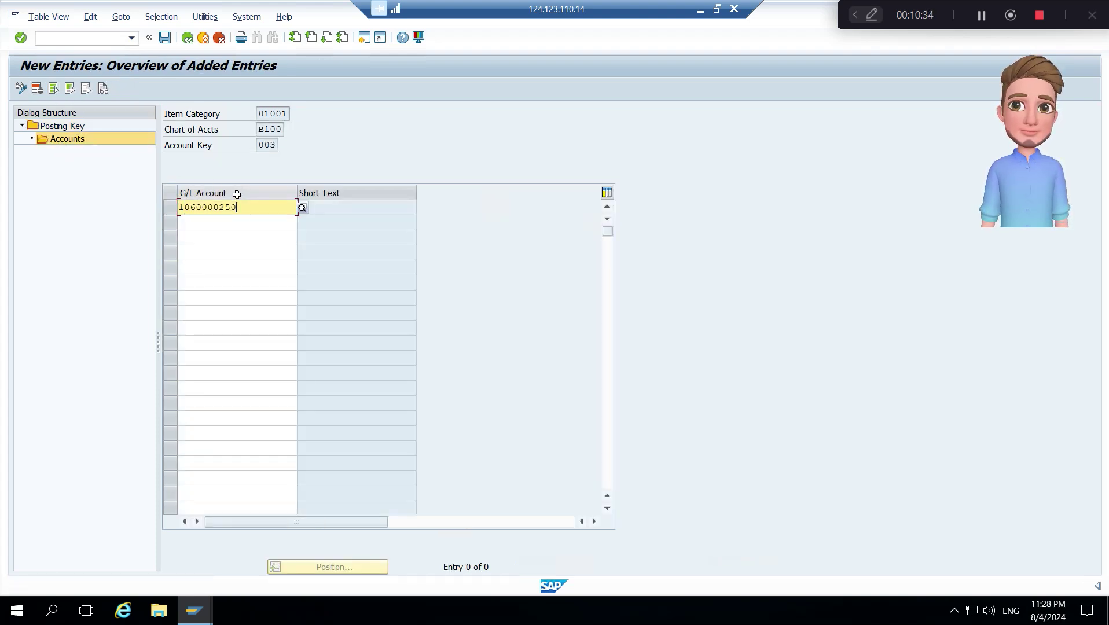
{"action": "key", "text": "Return"}
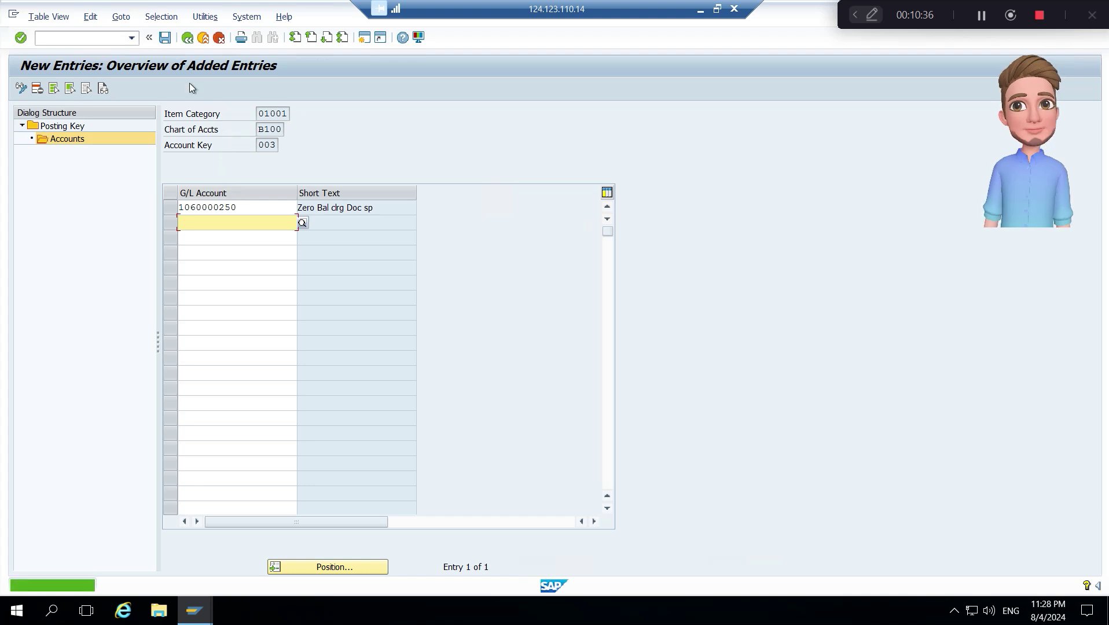
{"action": "left_click", "coordinate": [166, 38]}
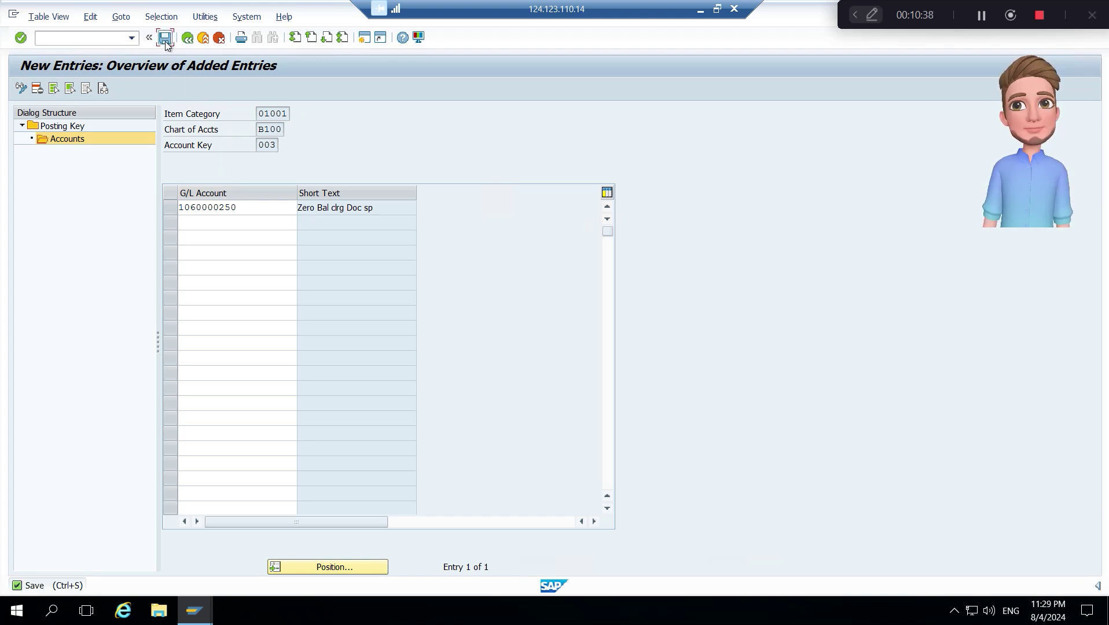
{"action": "left_click", "coordinate": [185, 43]}
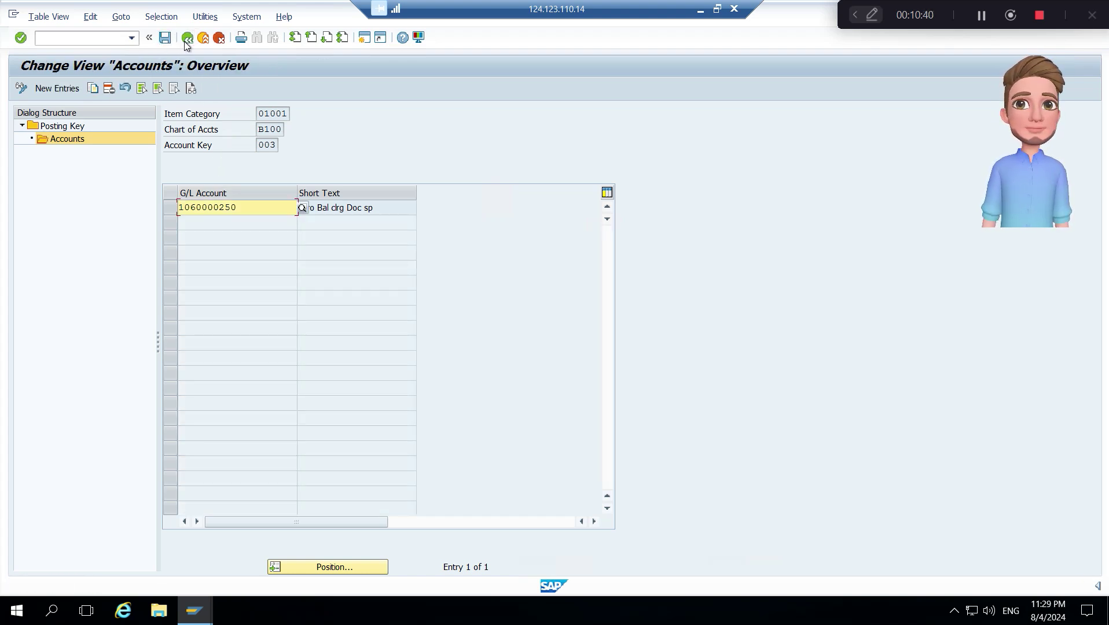
{"action": "left_click", "coordinate": [186, 40]}
{"action": "left_click", "coordinate": [187, 40]}
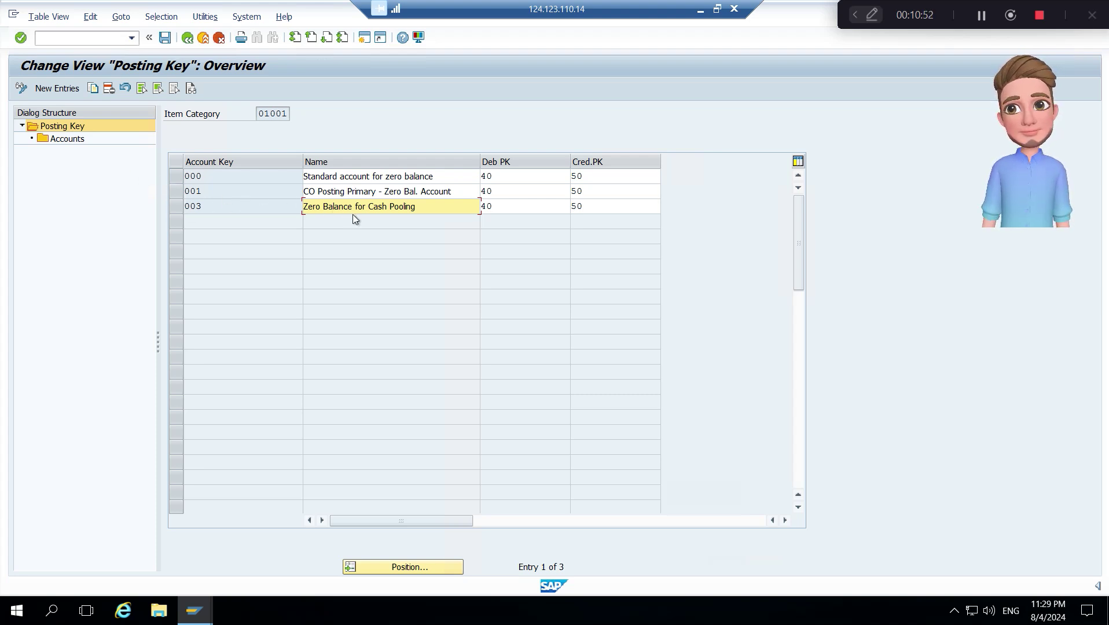
Return to the implementation guide and open the Activate Document Splitting activity
{"action": "left_click", "coordinate": [180, 211]}
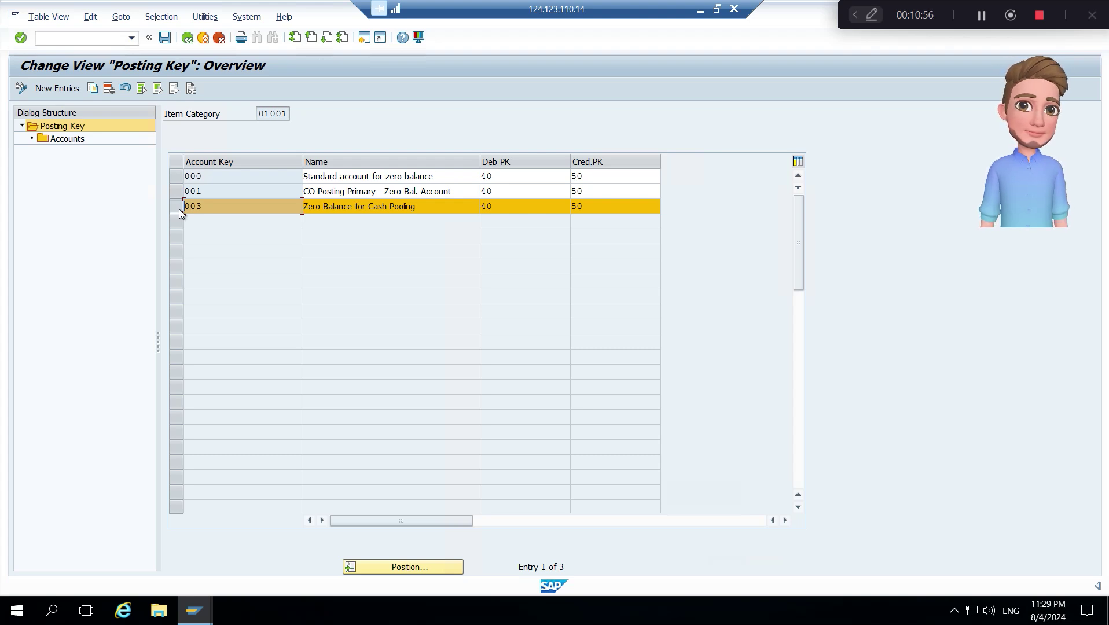
{"action": "left_click", "coordinate": [178, 209]}
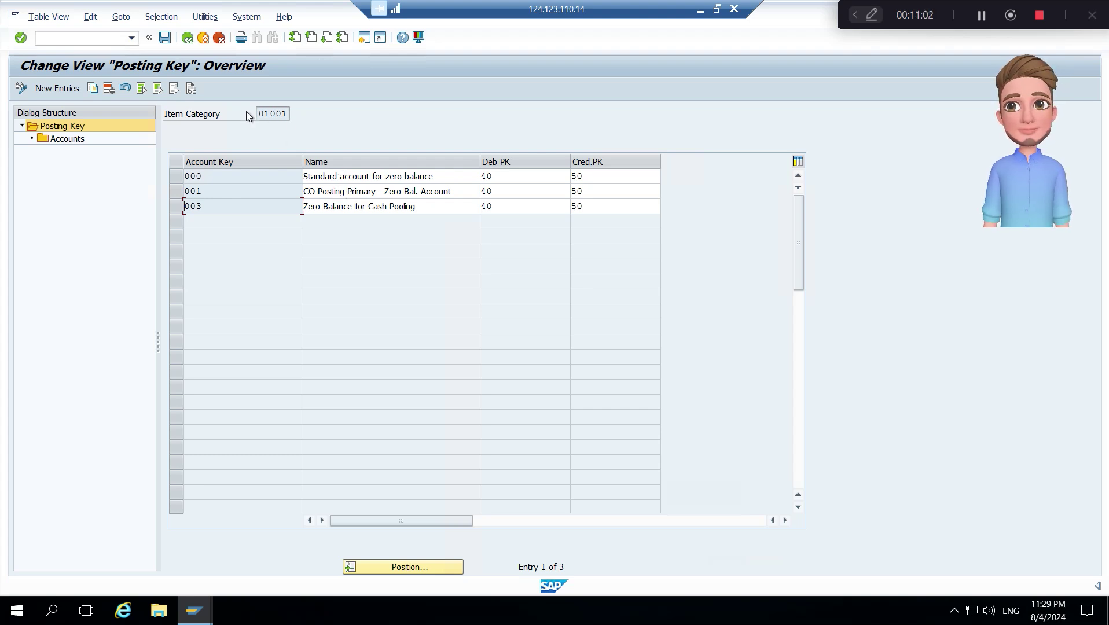
{"action": "left_click", "coordinate": [187, 38]}
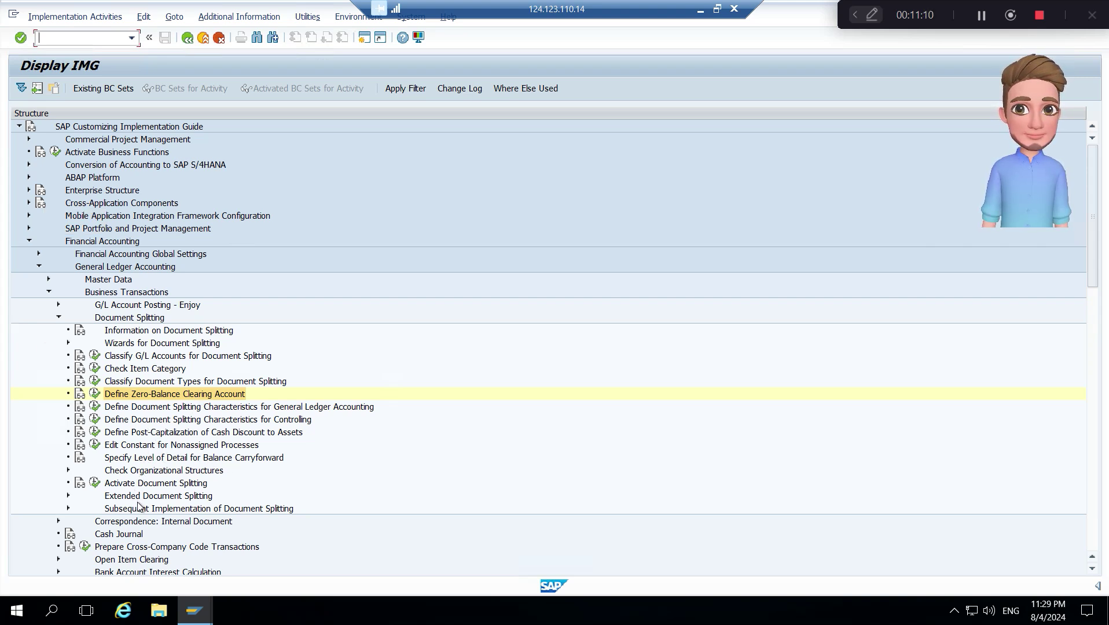
{"action": "left_click", "coordinate": [150, 486]}
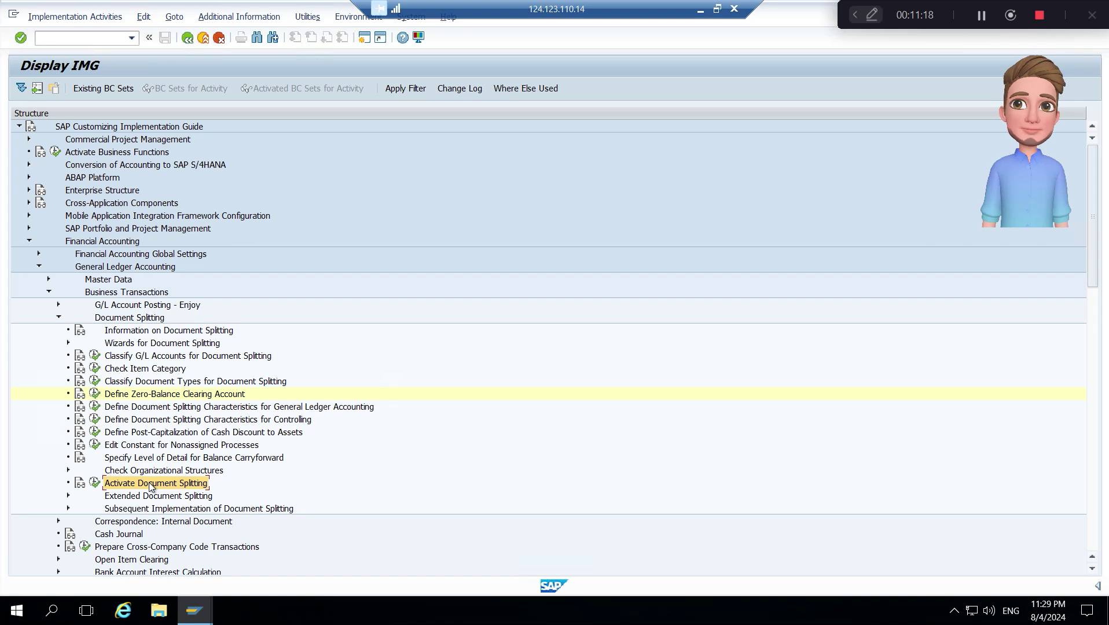
{"action": "left_click", "coordinate": [95, 483]}
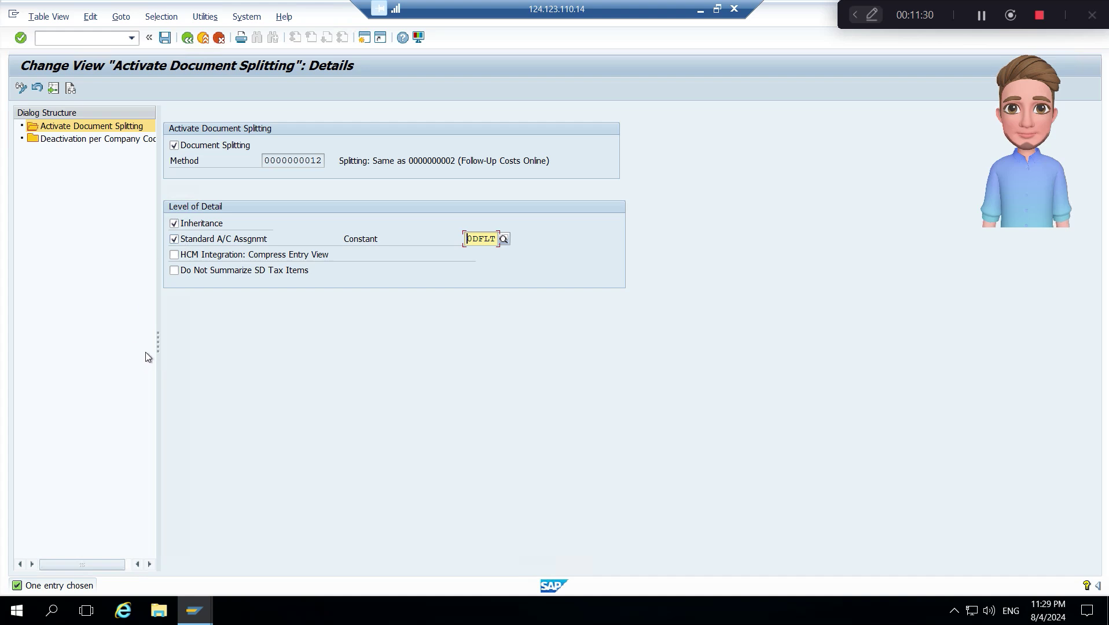
Open Deactivation per Company Code and check whether company code B100 is marked inactive for document splitting
{"action": "left_click_drag", "start_coordinate": [158, 333], "coordinate": [203, 330]}
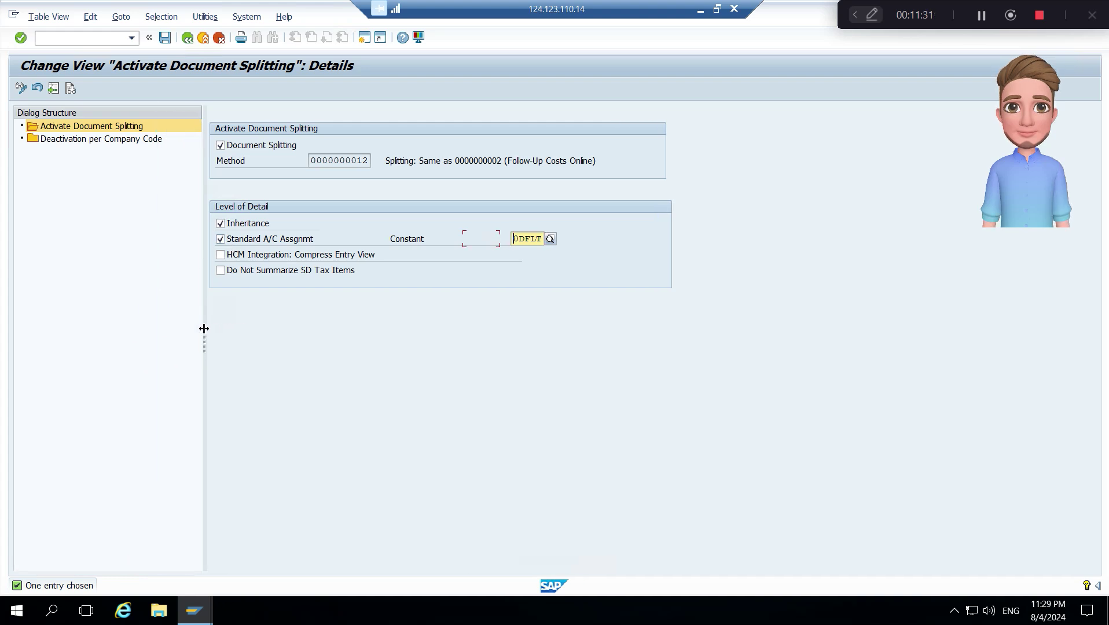
{"action": "double_click", "coordinate": [117, 139]}
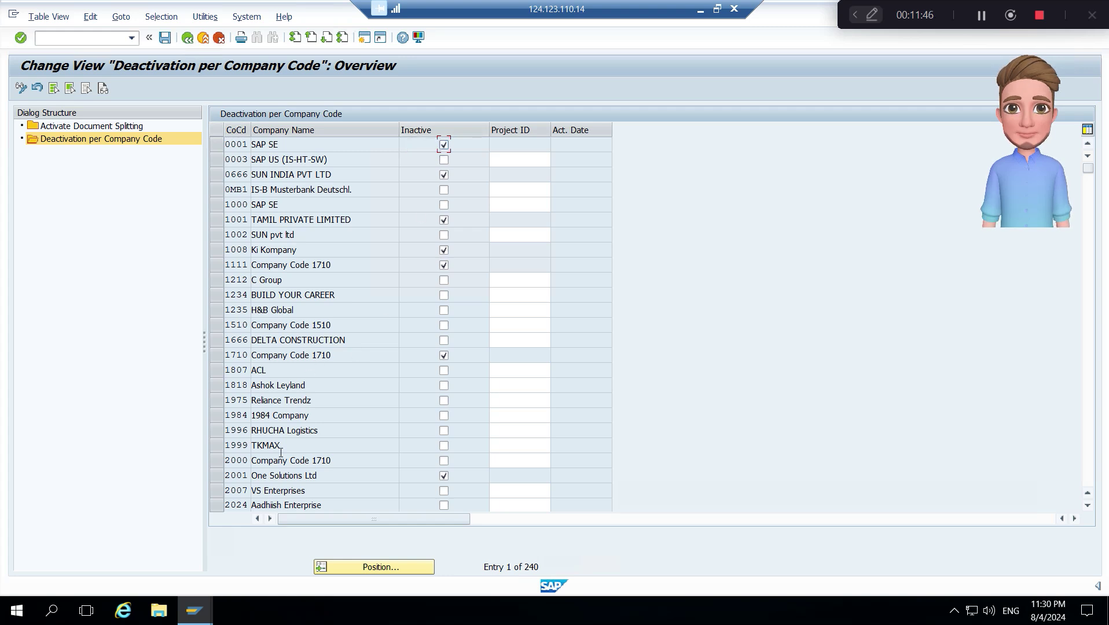
{"action": "double_click", "coordinate": [1088, 396]}
{"action": "double_click", "coordinate": [1088, 396]}
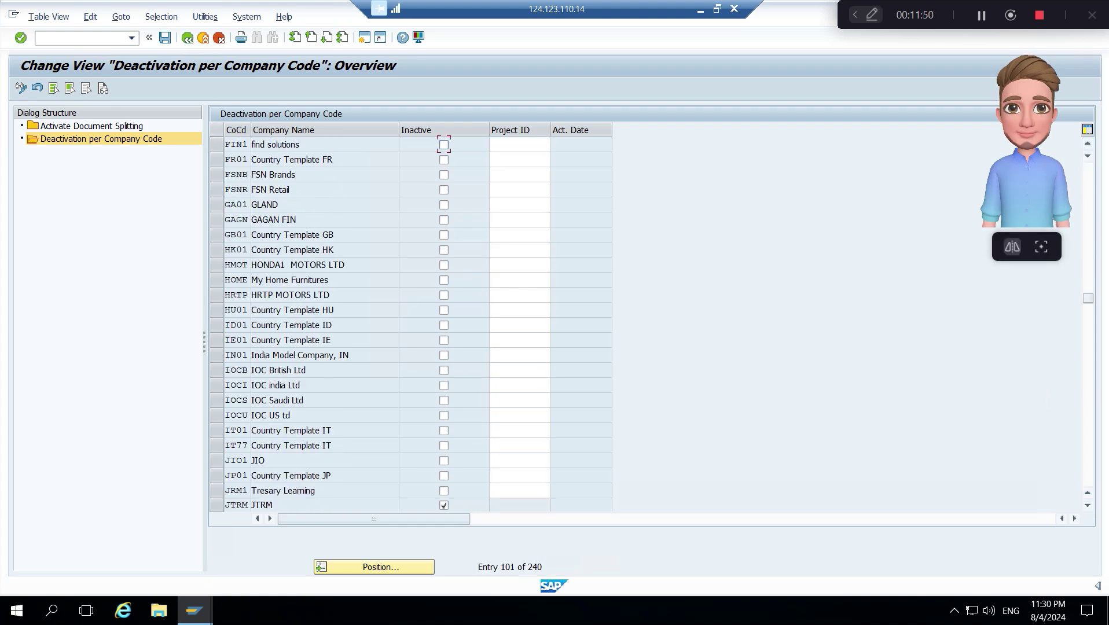
{"action": "left_click", "coordinate": [1089, 169]}
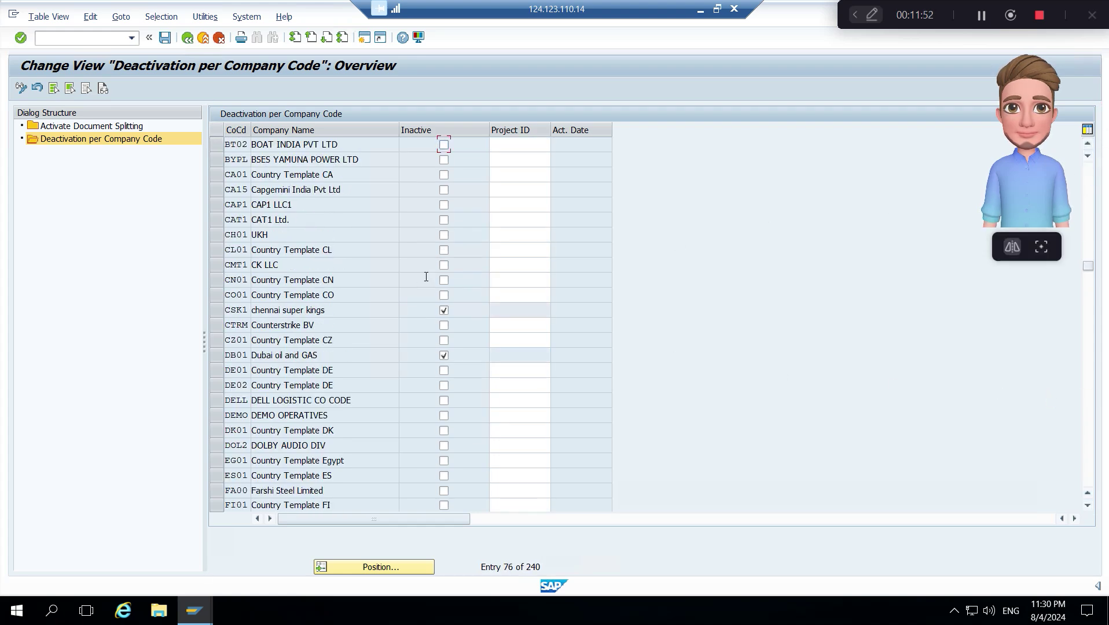
{"action": "left_click", "coordinate": [1088, 176]}
{"action": "left_click", "coordinate": [1088, 175]}
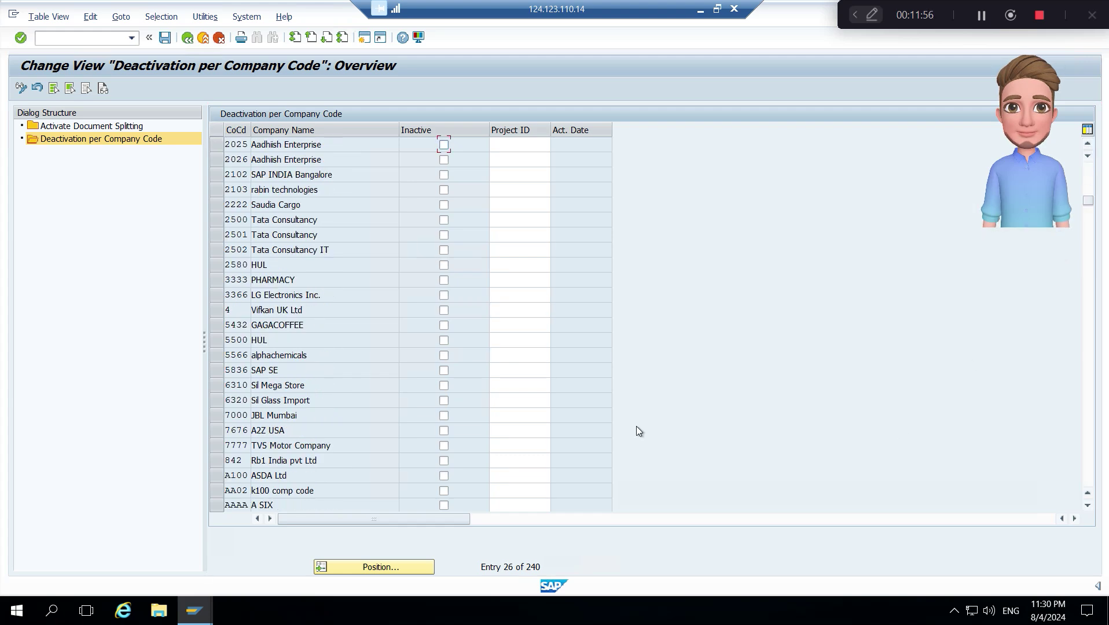
{"action": "scroll", "coordinate": [486, 362], "scroll_direction": "down", "scroll_amount": 4}
{"action": "scroll", "coordinate": [485, 362], "scroll_direction": "down", "scroll_amount": 4}
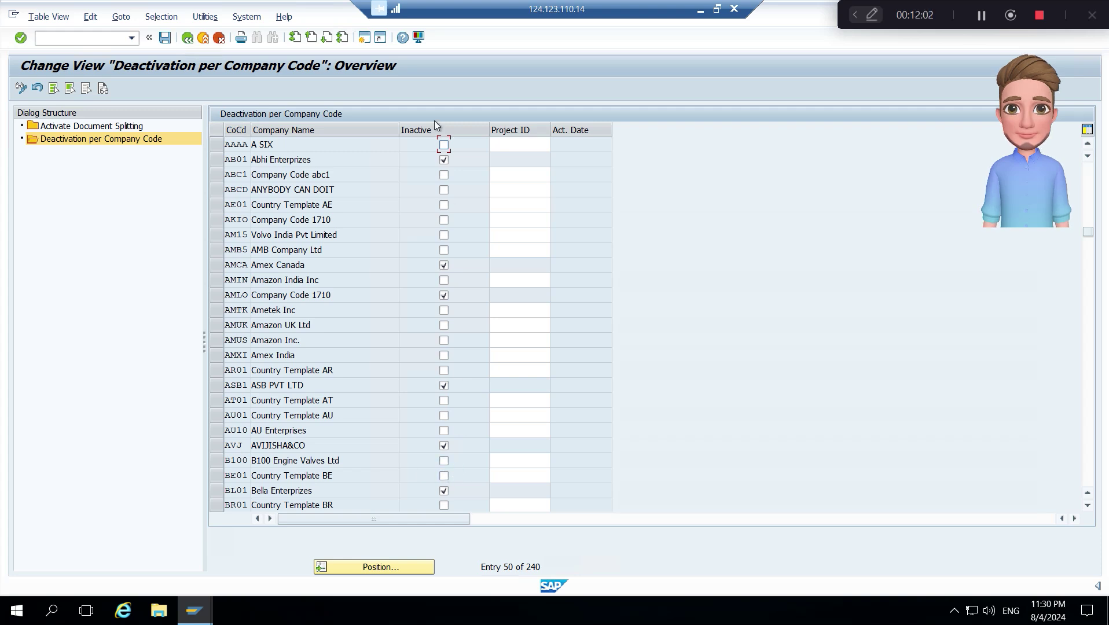
Go back to the Activate Document Splitting details and save the settings
{"action": "left_click", "coordinate": [188, 39]}
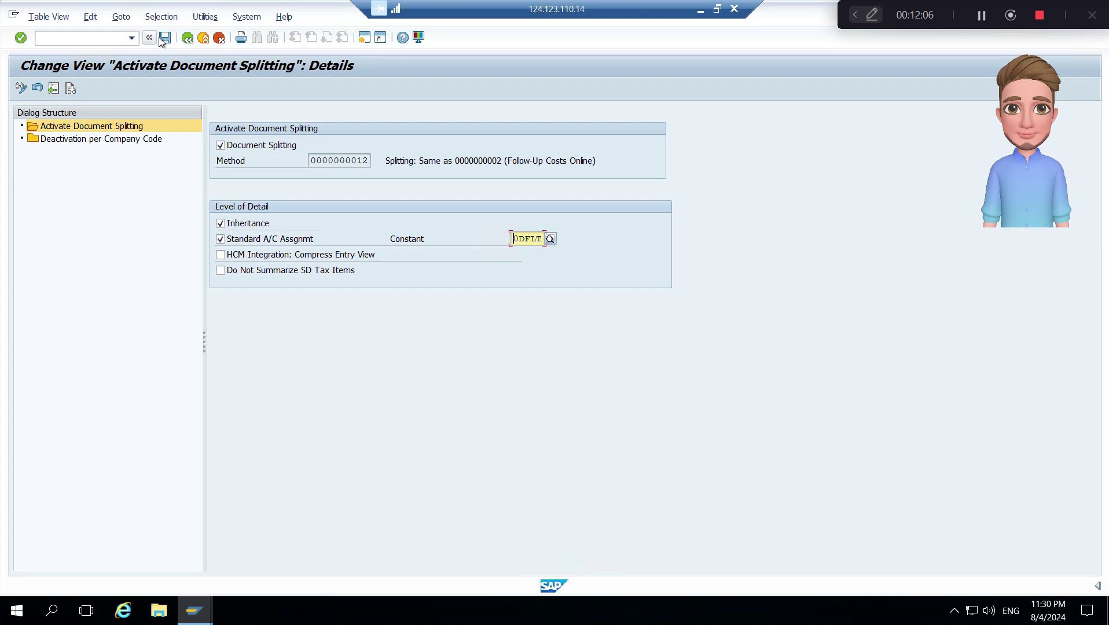
{"action": "left_click", "coordinate": [165, 38]}
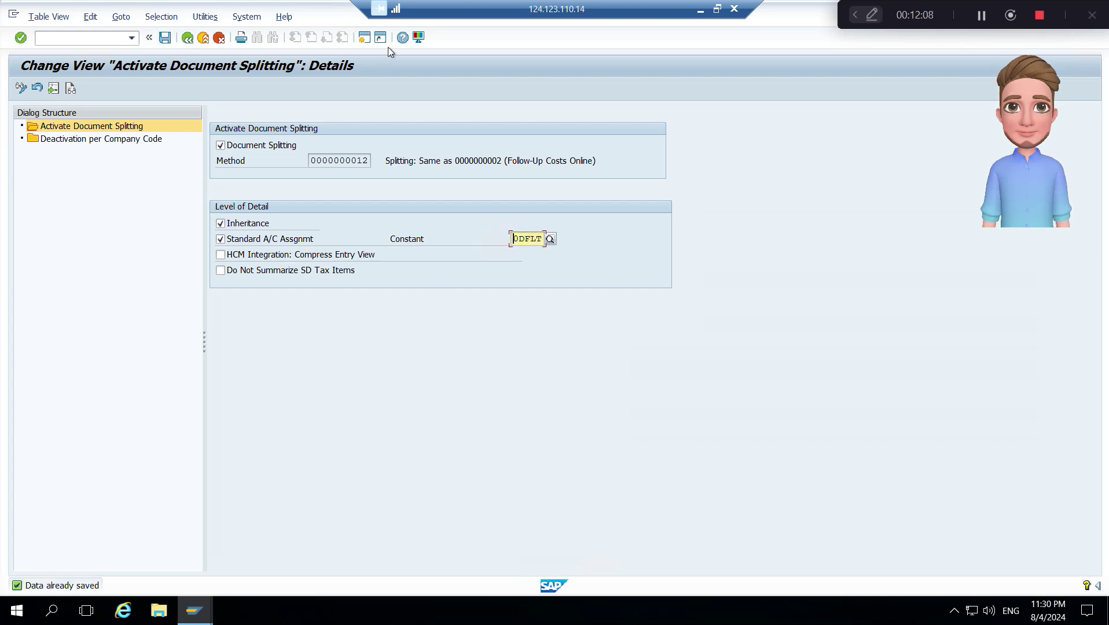
{"action": "left_click", "coordinate": [717, 8]}
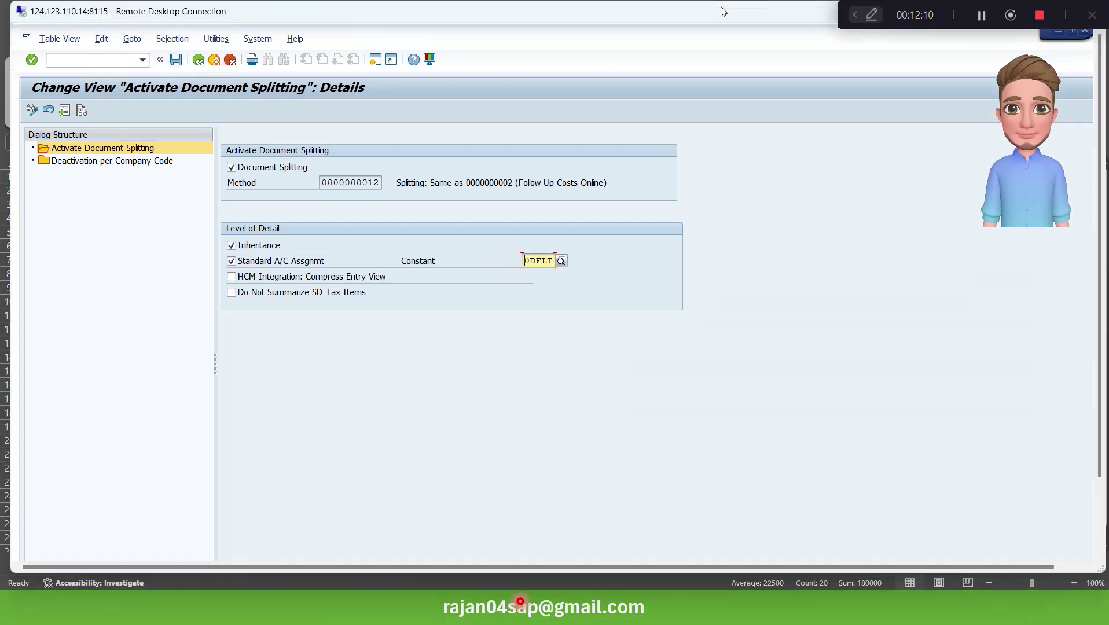
{"action": "left_click", "coordinate": [348, 605]}
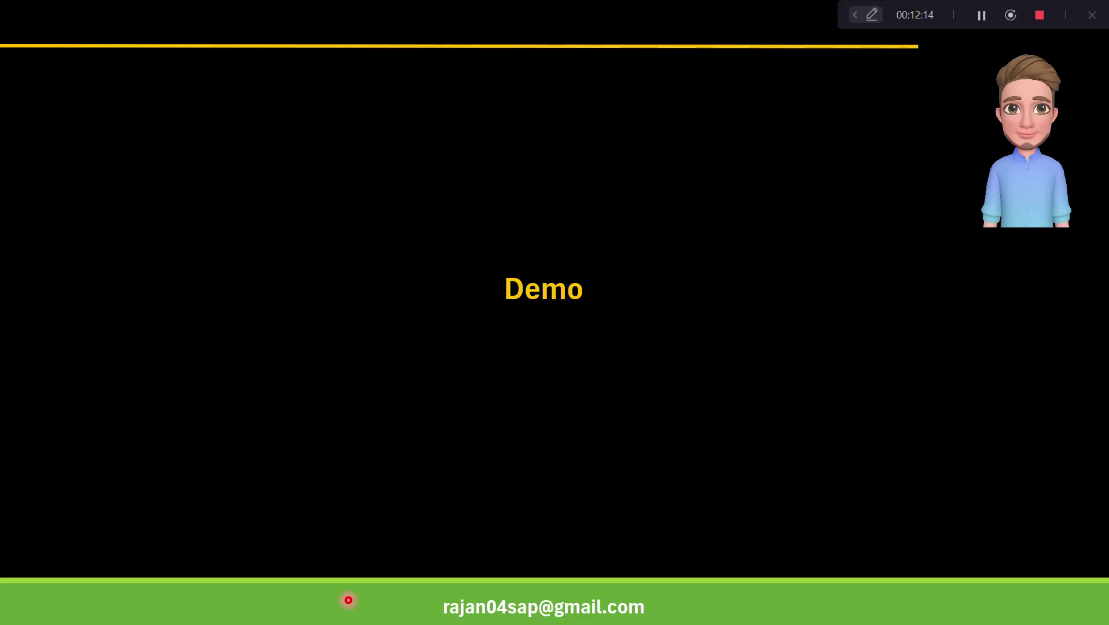
{"action": "scroll", "coordinate": [348, 600], "scroll_direction": "up", "scroll_amount": 2}
{"action": "scroll", "coordinate": [348, 600], "scroll_direction": "up", "scroll_amount": 1}
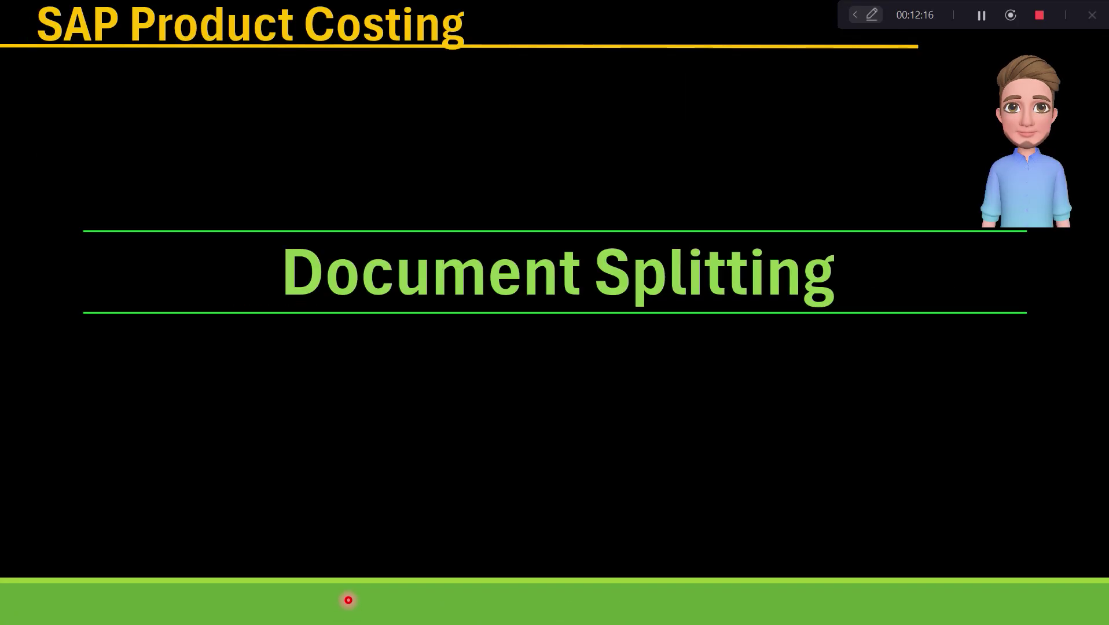
{"action": "scroll", "coordinate": [348, 601], "scroll_direction": "down", "scroll_amount": 1}
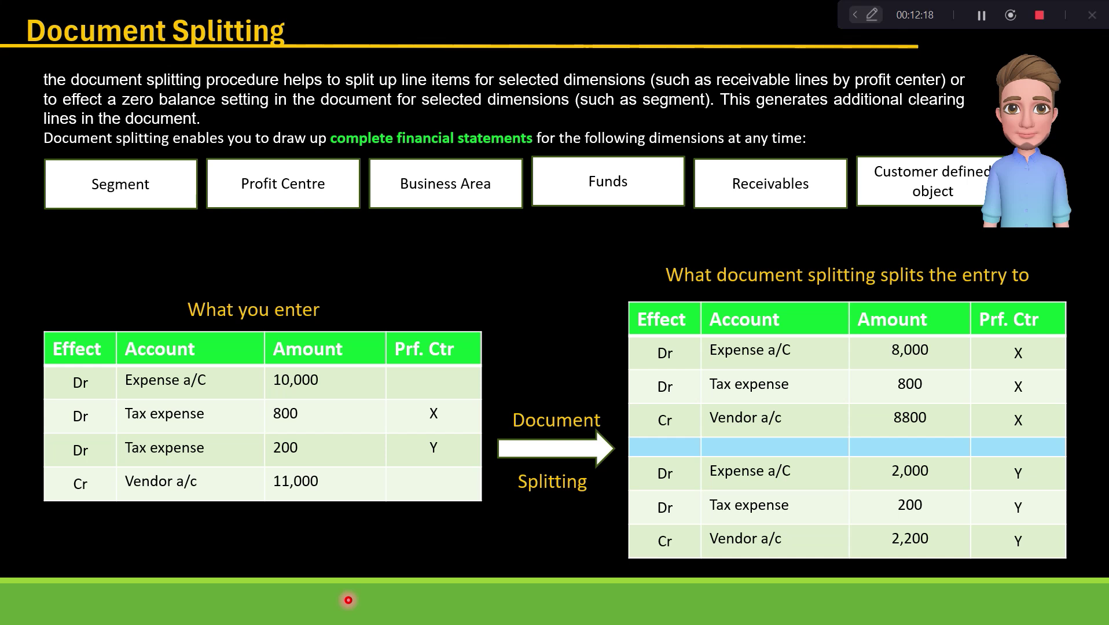